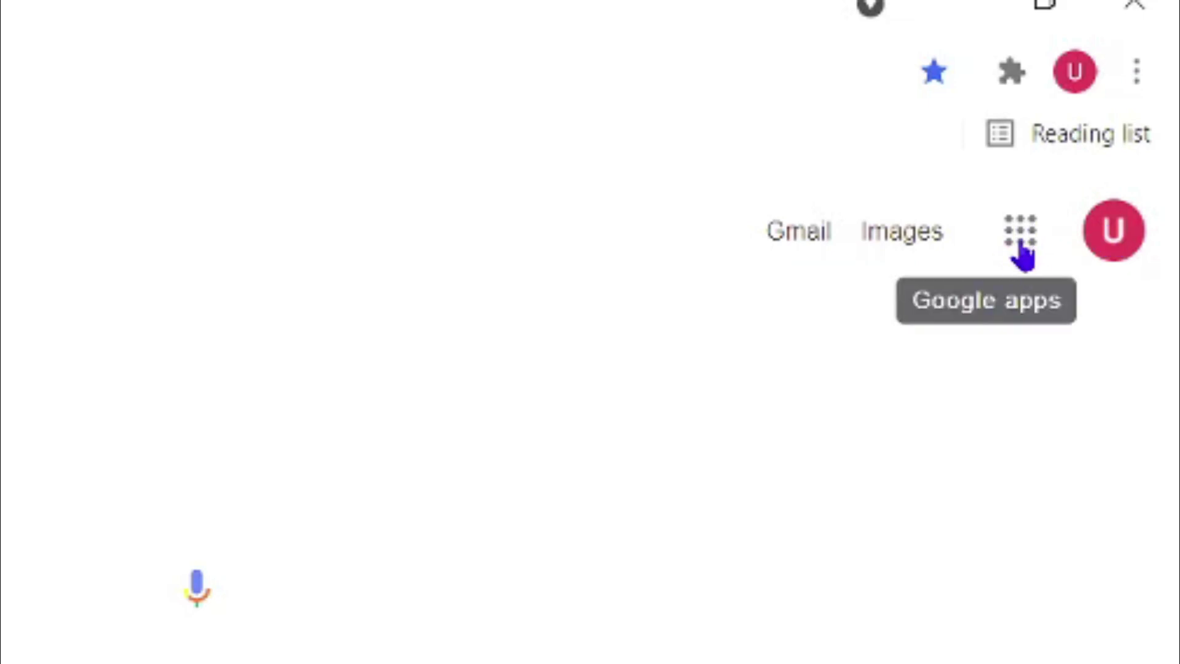
Open the Google apps panel on google.com and scroll it down until Forms appears
left_click(1020, 243)
scroll(872, 663, "down", 5)
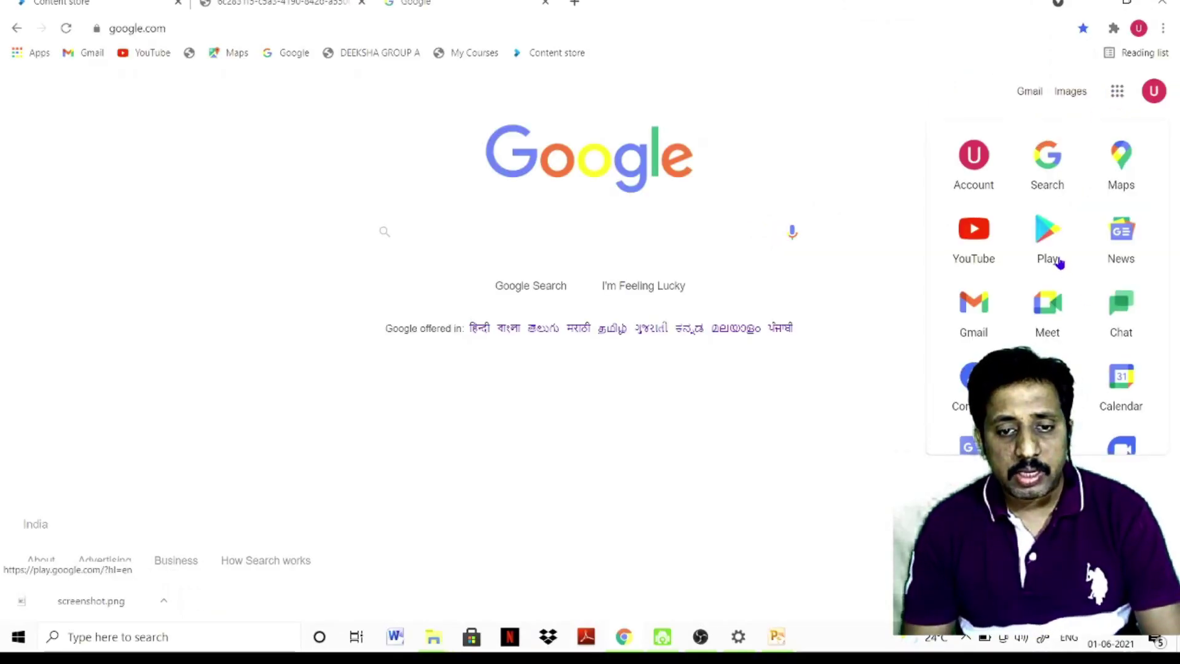
scroll(1058, 263, "down", 3)
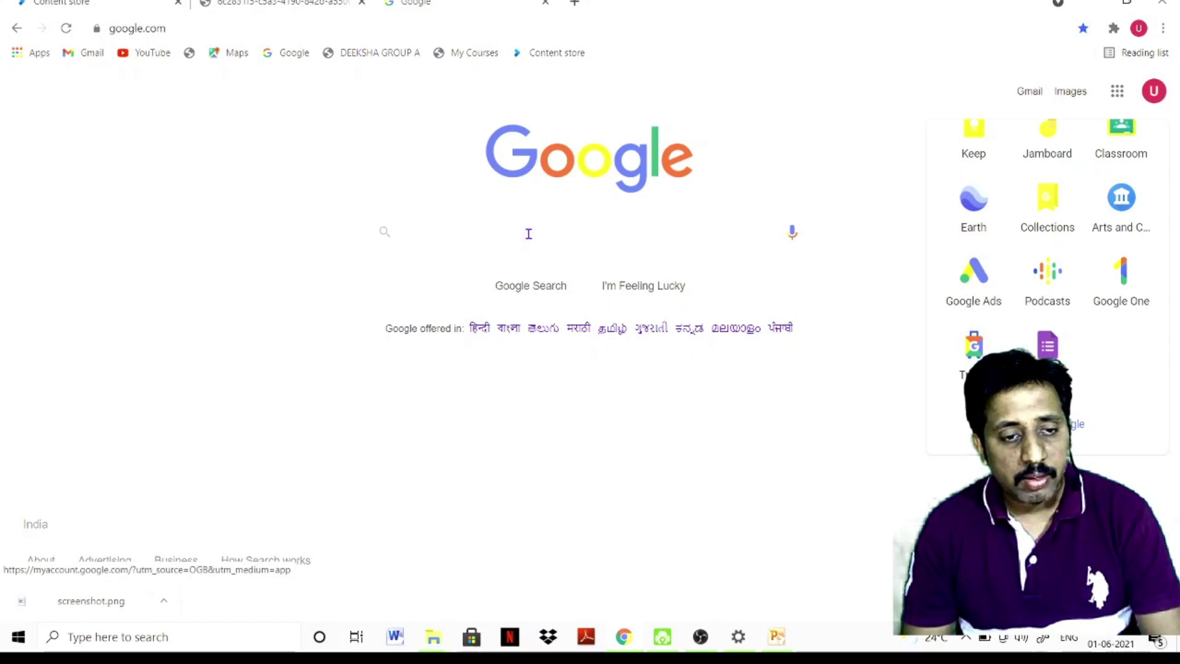
Open Google Forms from the apps list and start a Blank form
left_click(1055, 352)
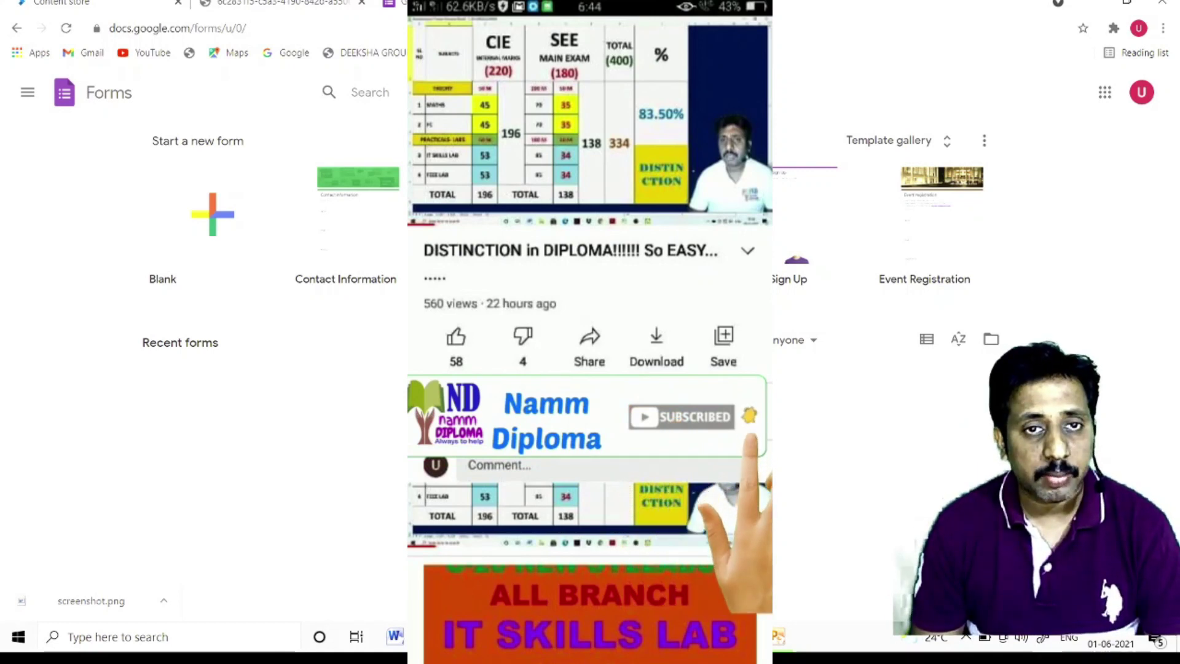
key("alt+Left")
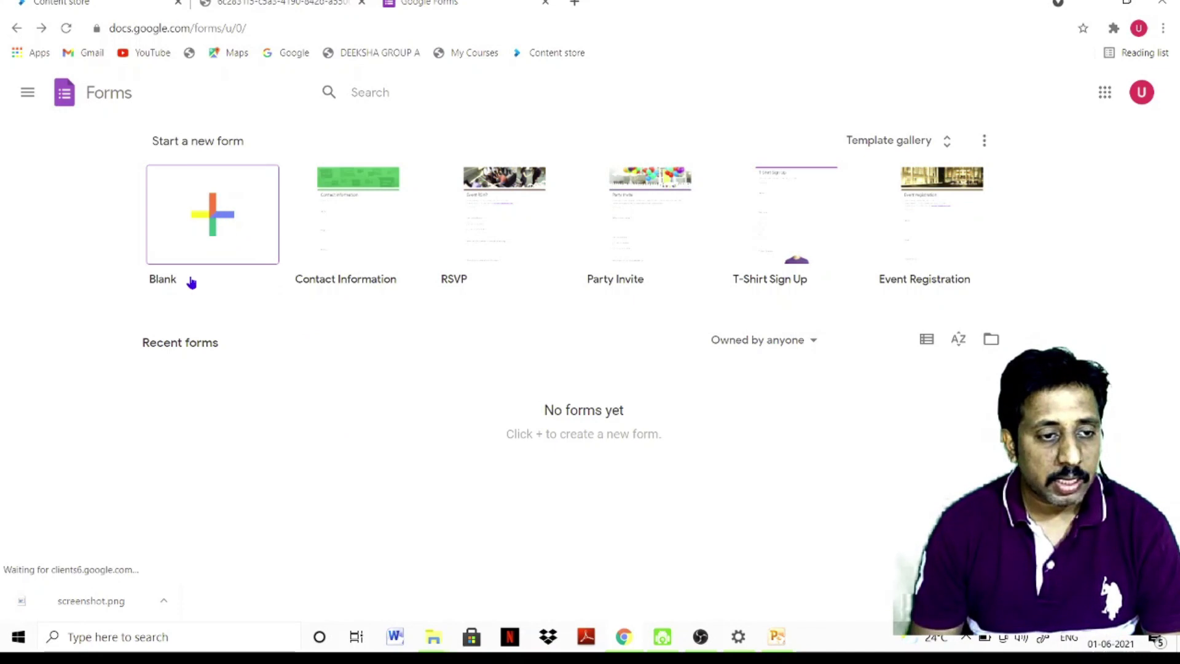
left_click(212, 219)
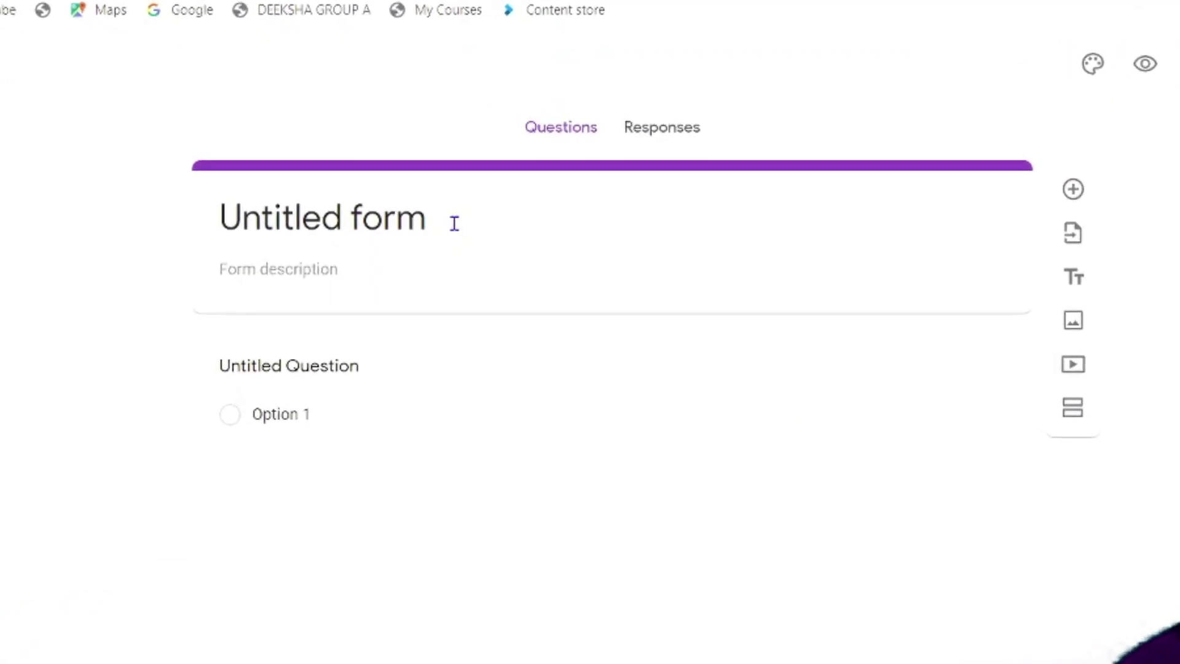
Replace 'Untitled form' with 'Resturant Survey' and add the description 'A view on the Resturant'
left_click(454, 223)
left_click(415, 215)
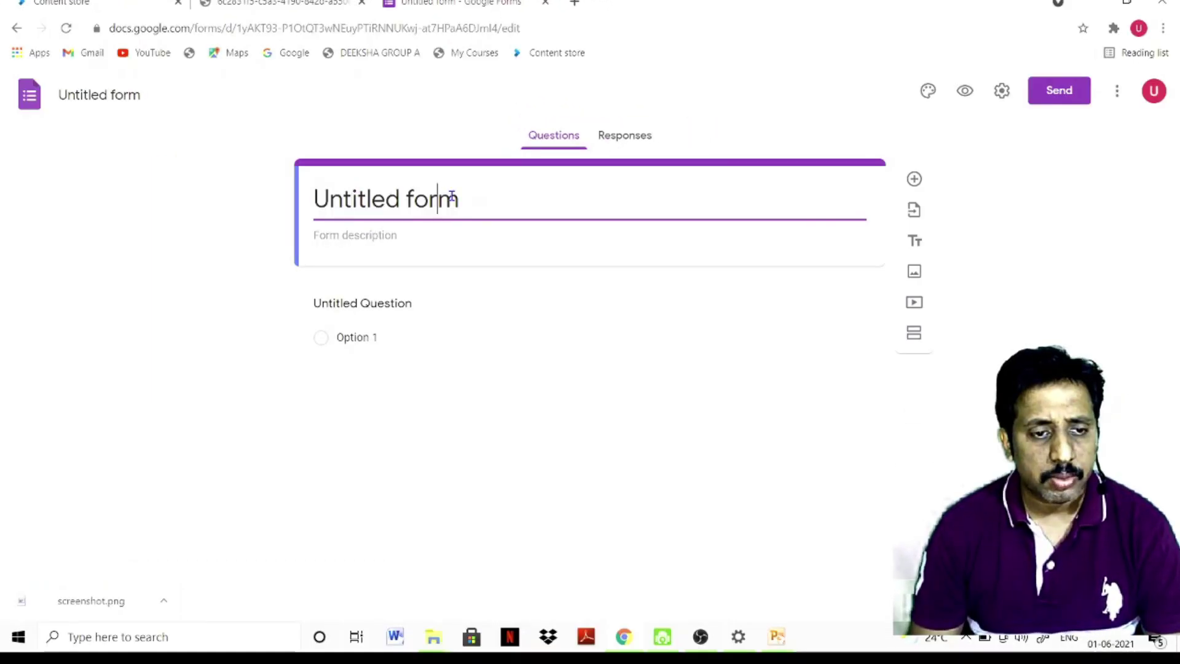
left_click_drag(461, 195, 314, 194)
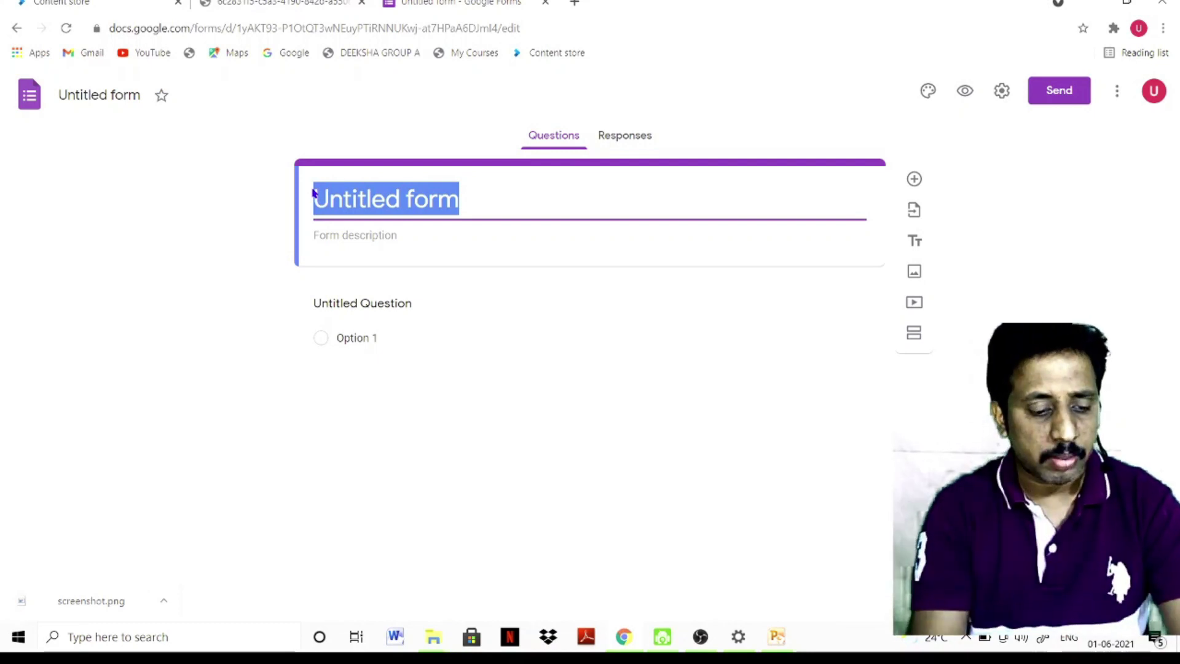
type("Resturant Survey")
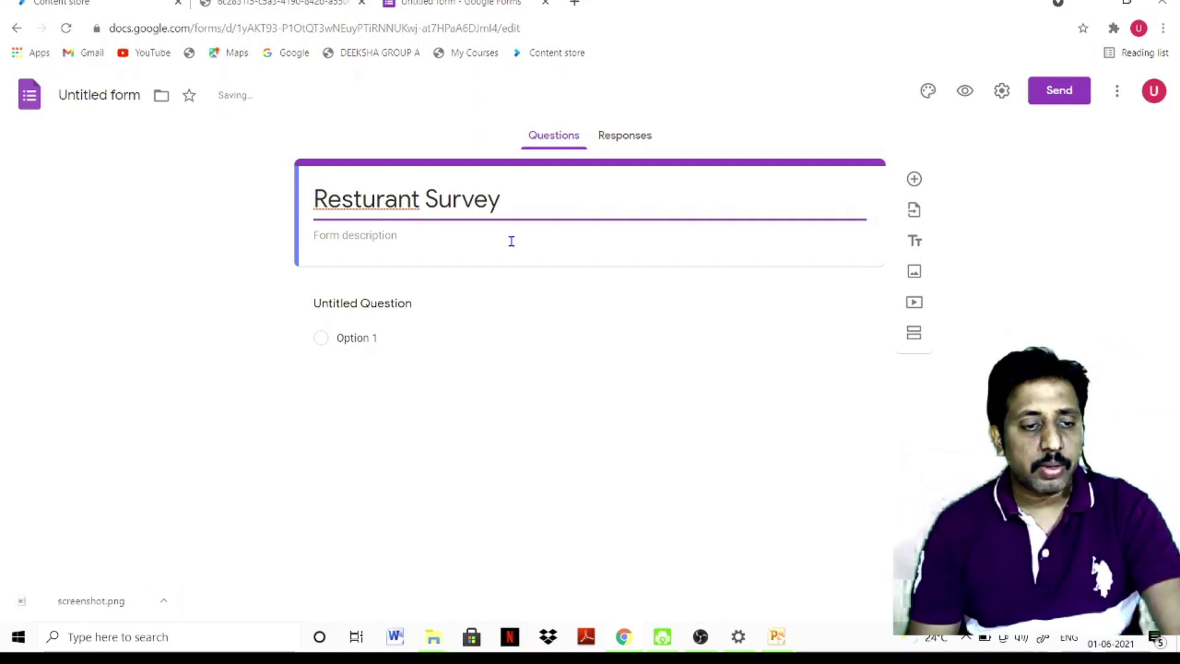
left_click(370, 231)
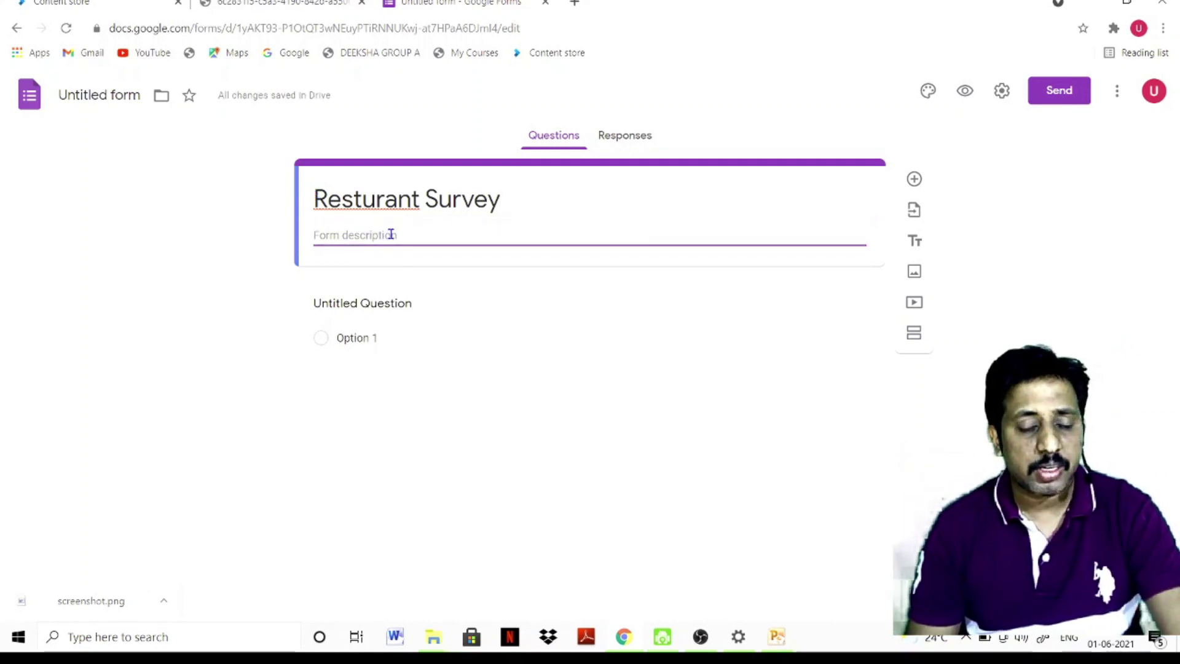
type("A vie")
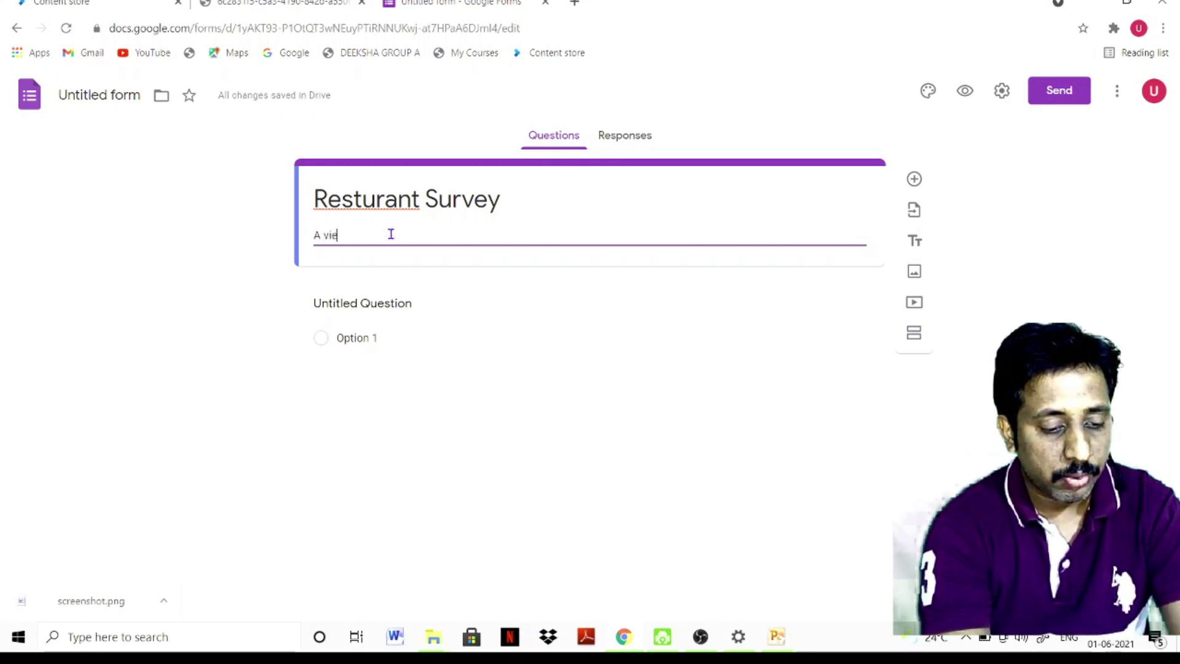
type("w on the ")
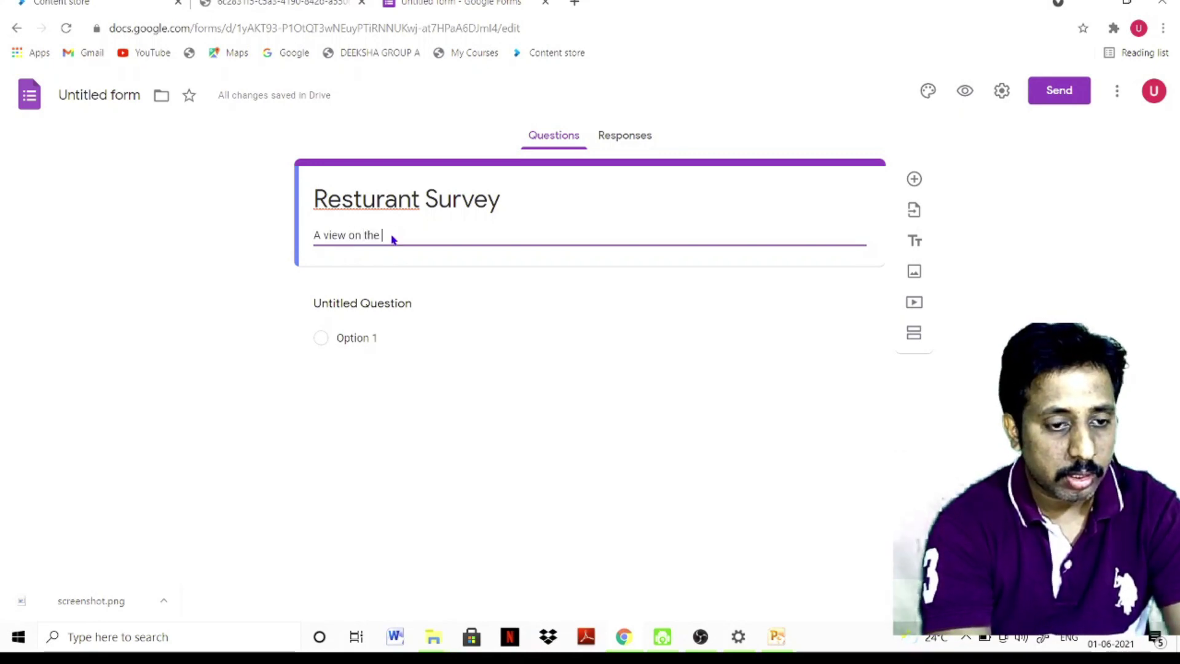
type("Restu")
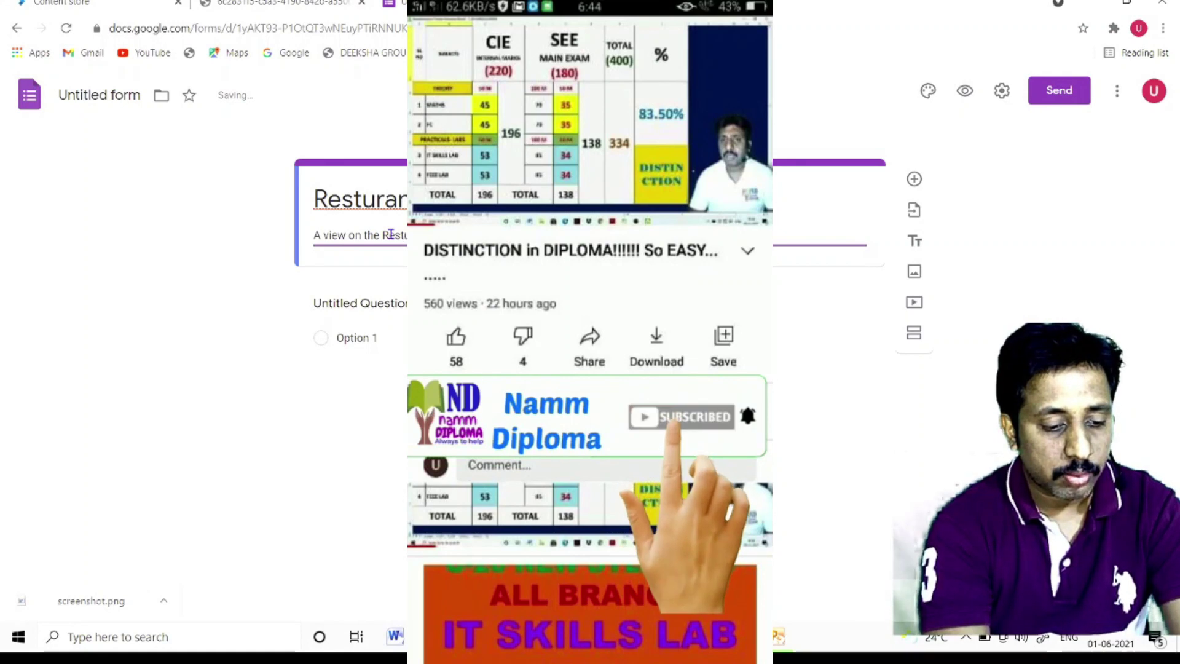
type("rant")
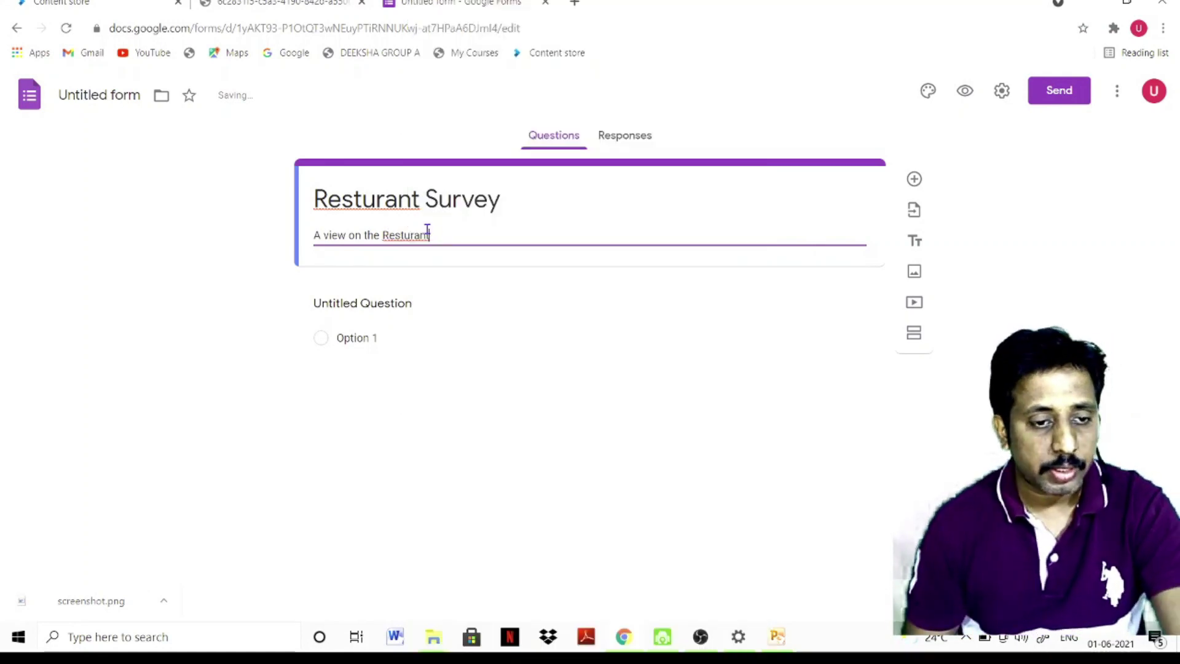
Correct 'Resturant' to 'Restaurant' using spelling suggestions and append 'Ambience' to the description
triple_click(373, 197)
right_click(393, 195)
key("Escape")
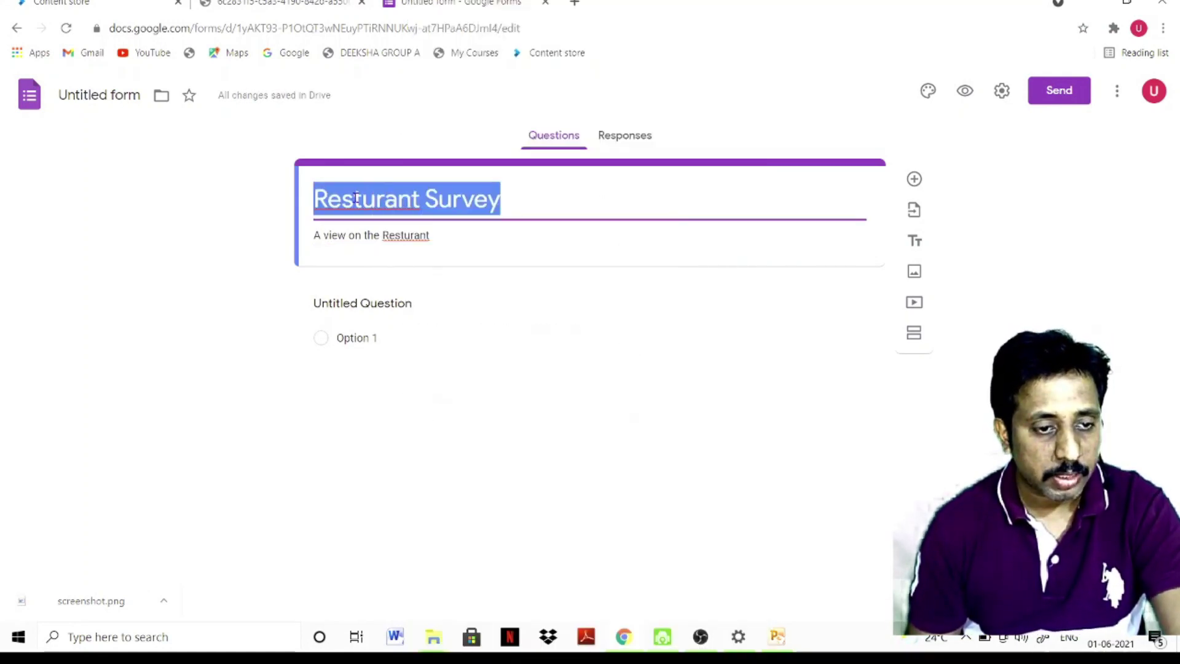
triple_click(421, 239)
right_click(423, 247)
key("Escape")
left_click(407, 235)
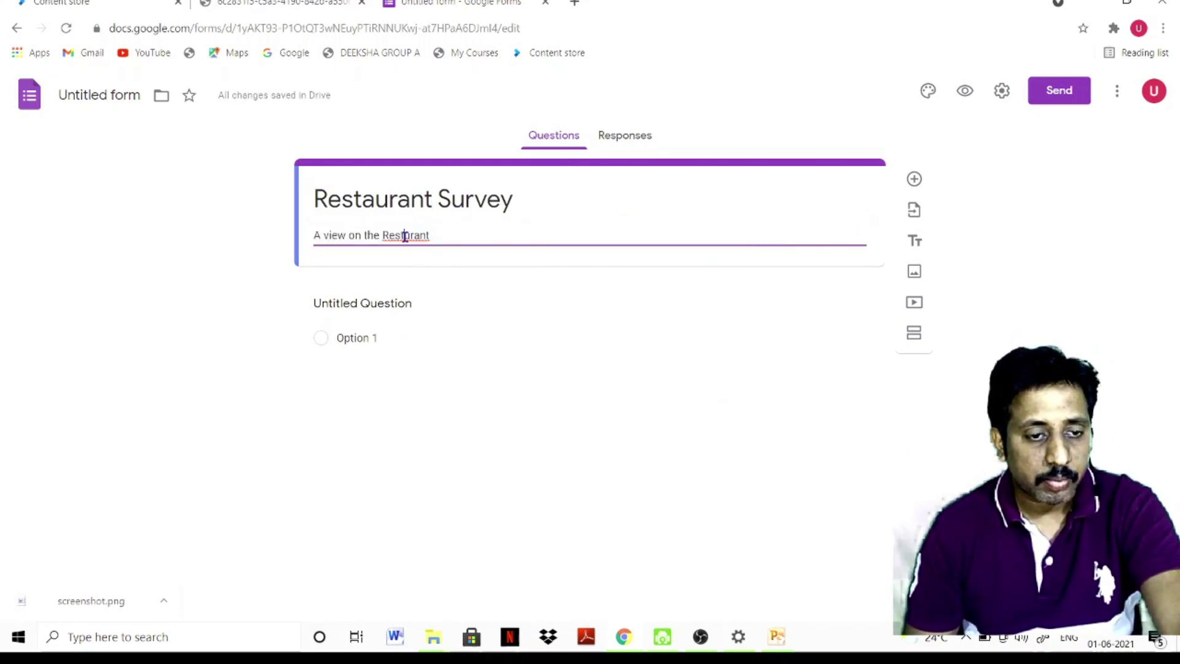
right_click(407, 236)
left_click(446, 248)
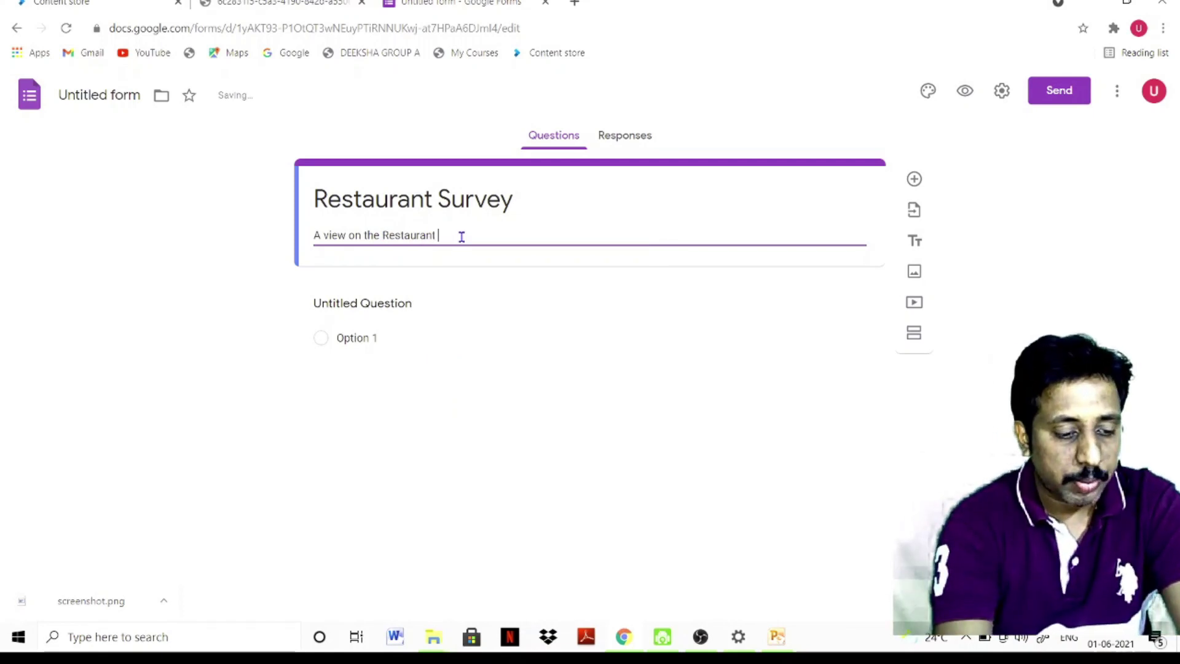
type("Ambience")
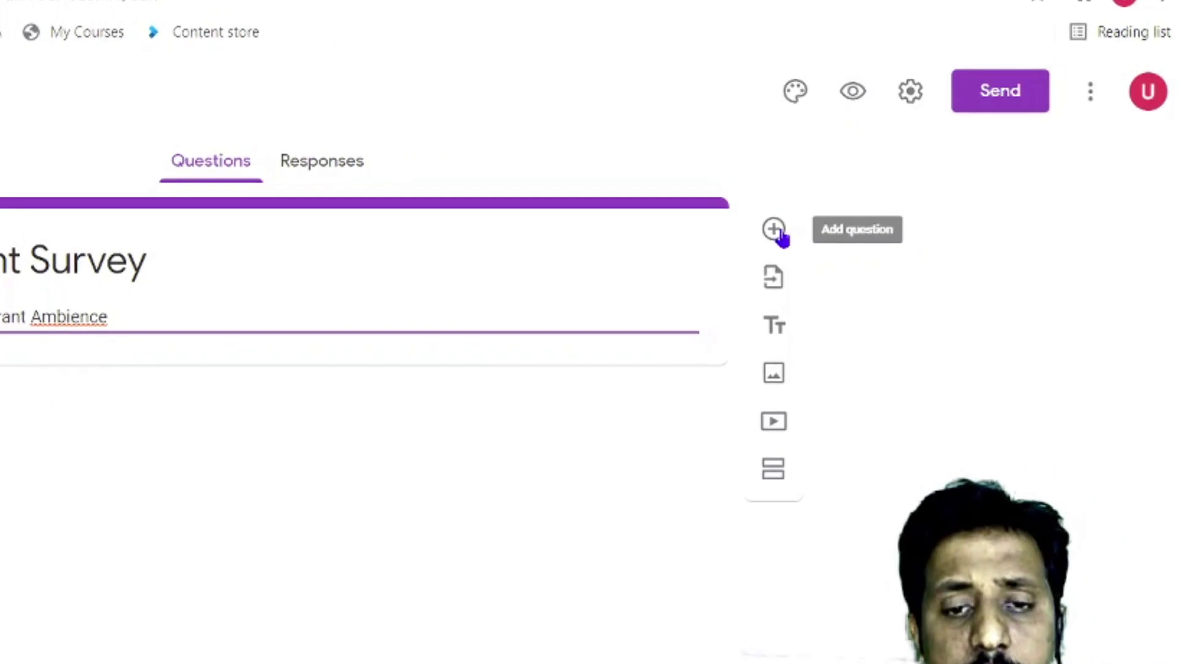
Add a new question and copy question 1's text from the questionnaire PDF
left_click(737, 247)
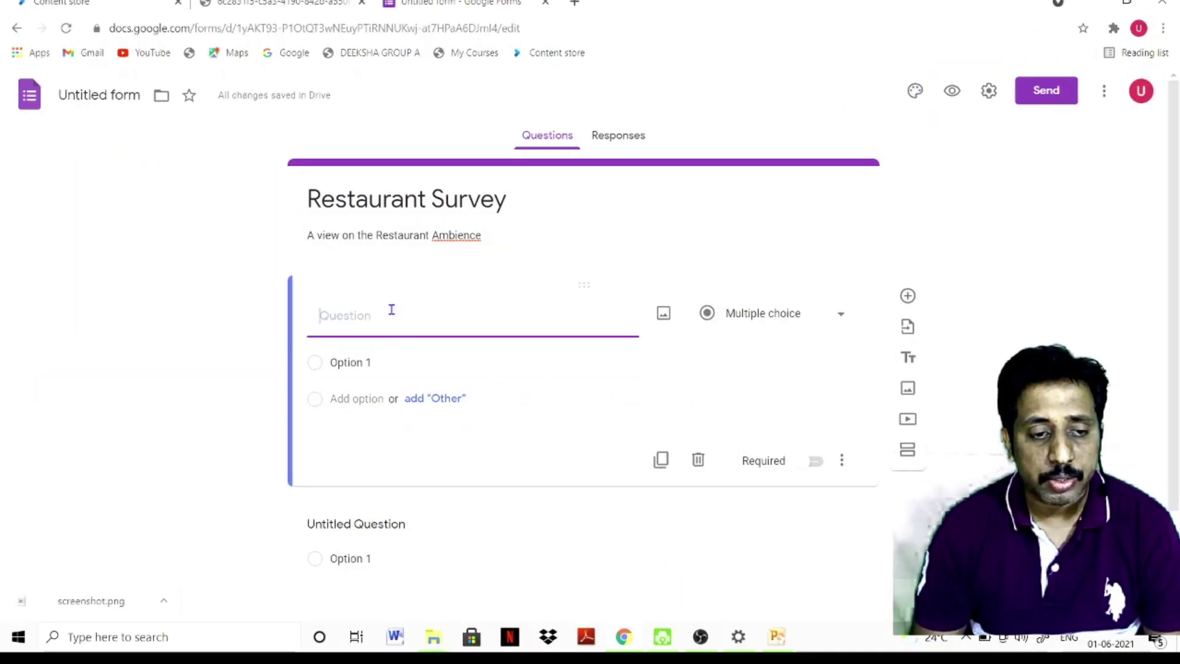
left_click(304, 3)
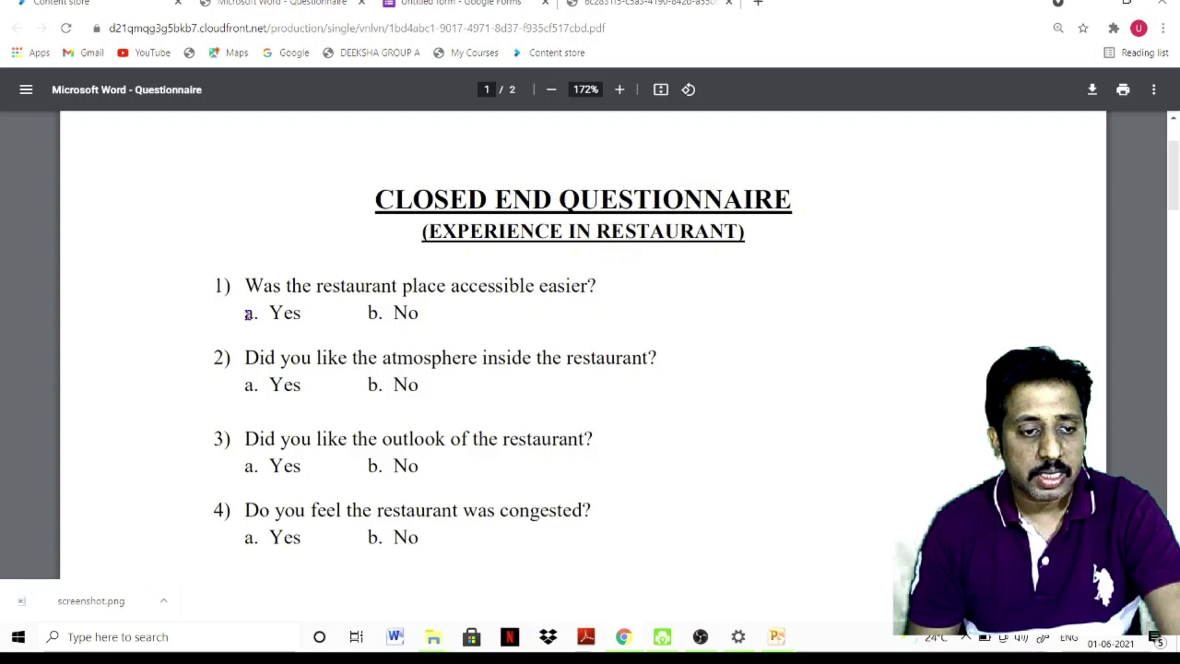
left_click(454, 4)
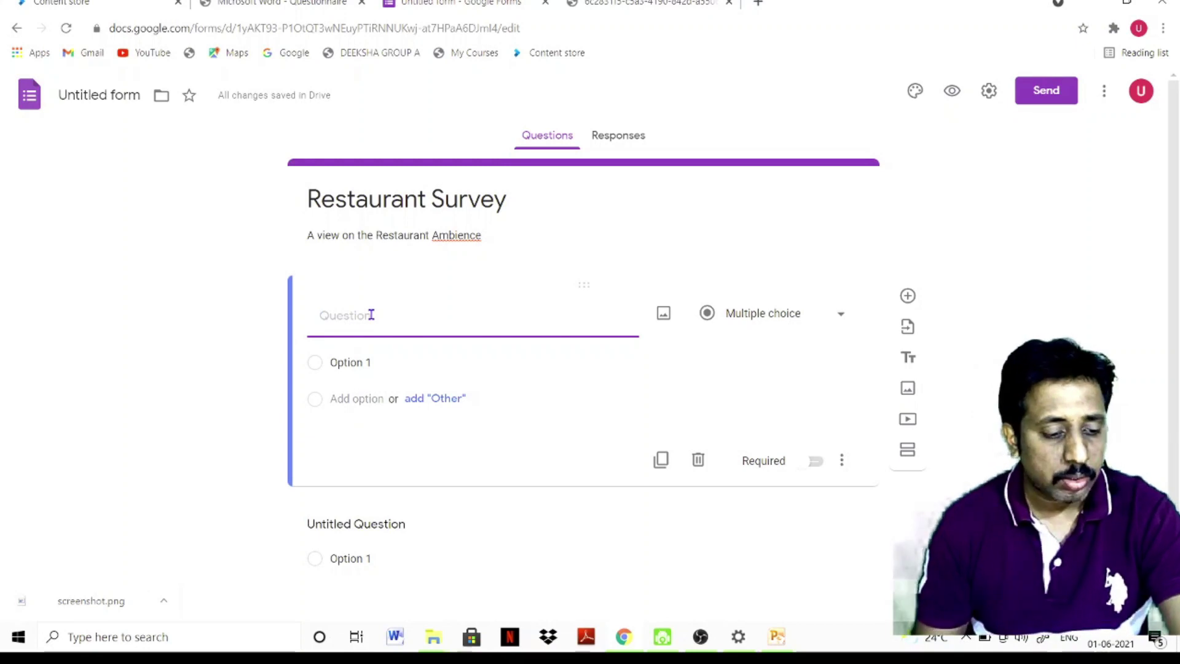
key("ctrl+shift+Tab")
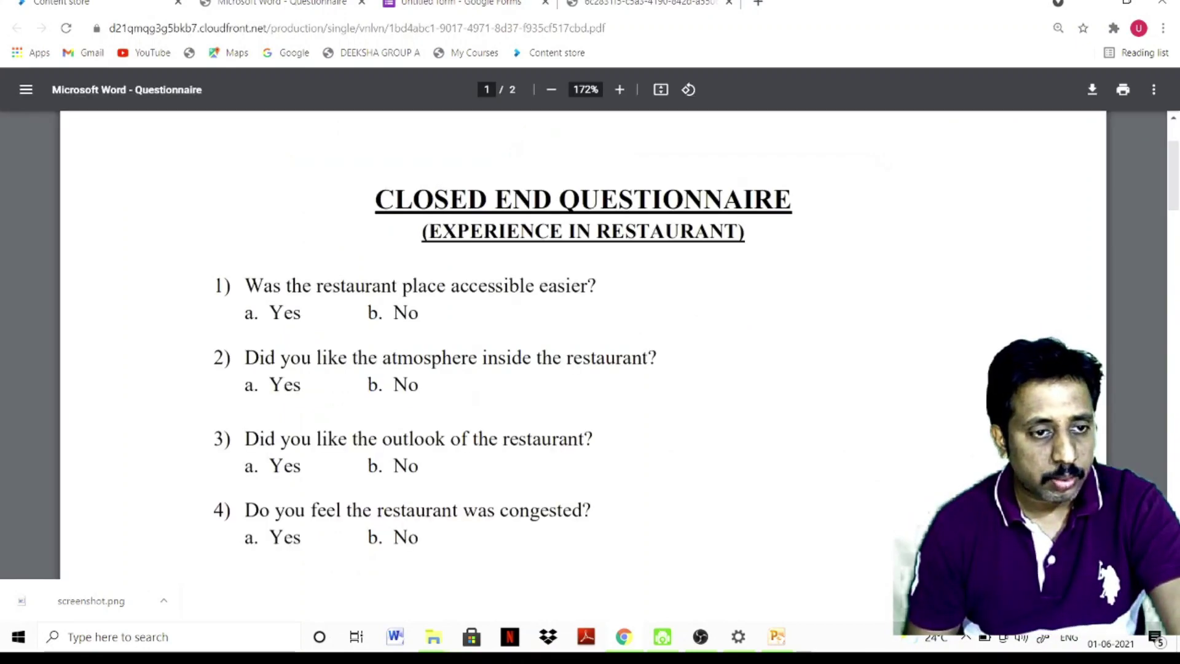
left_click_drag(246, 282, 418, 284)
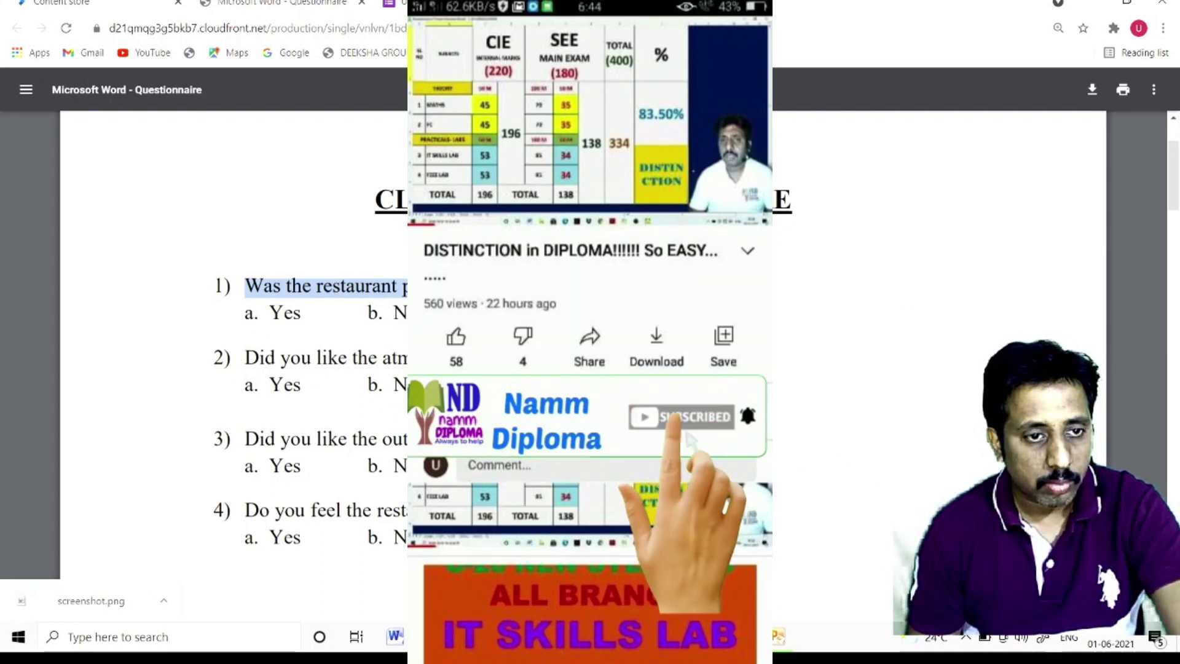
key("ctrl+Tab")
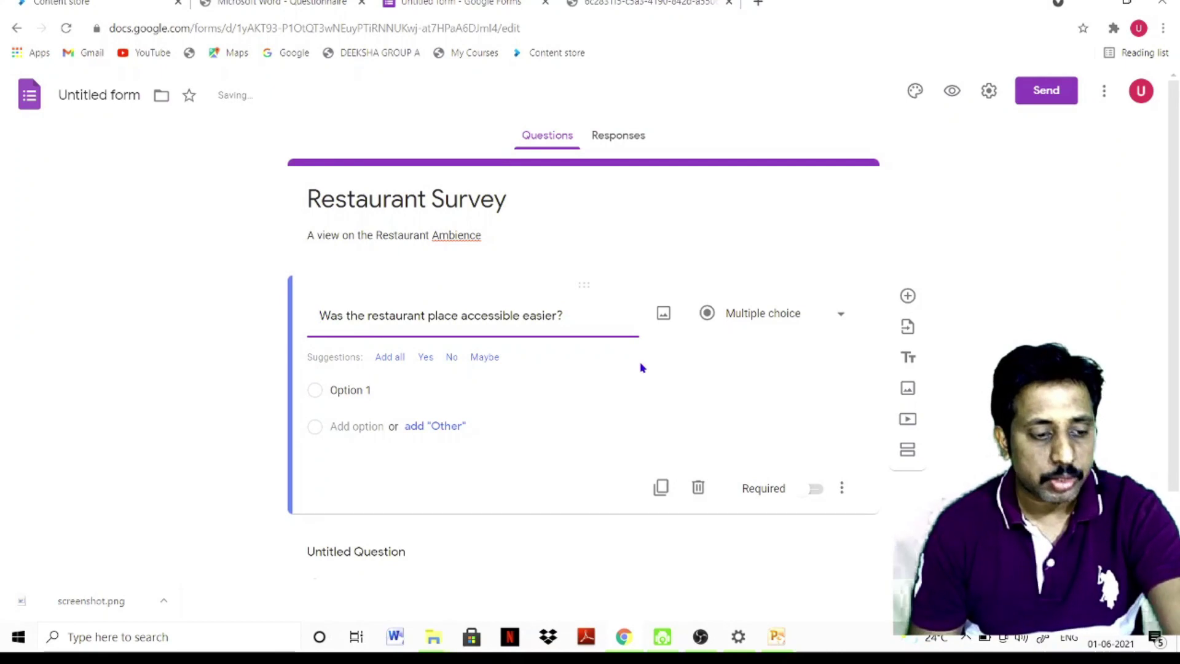
Prefix question 1 with '1.' and give it the answer choices YES and NO
type("1.")
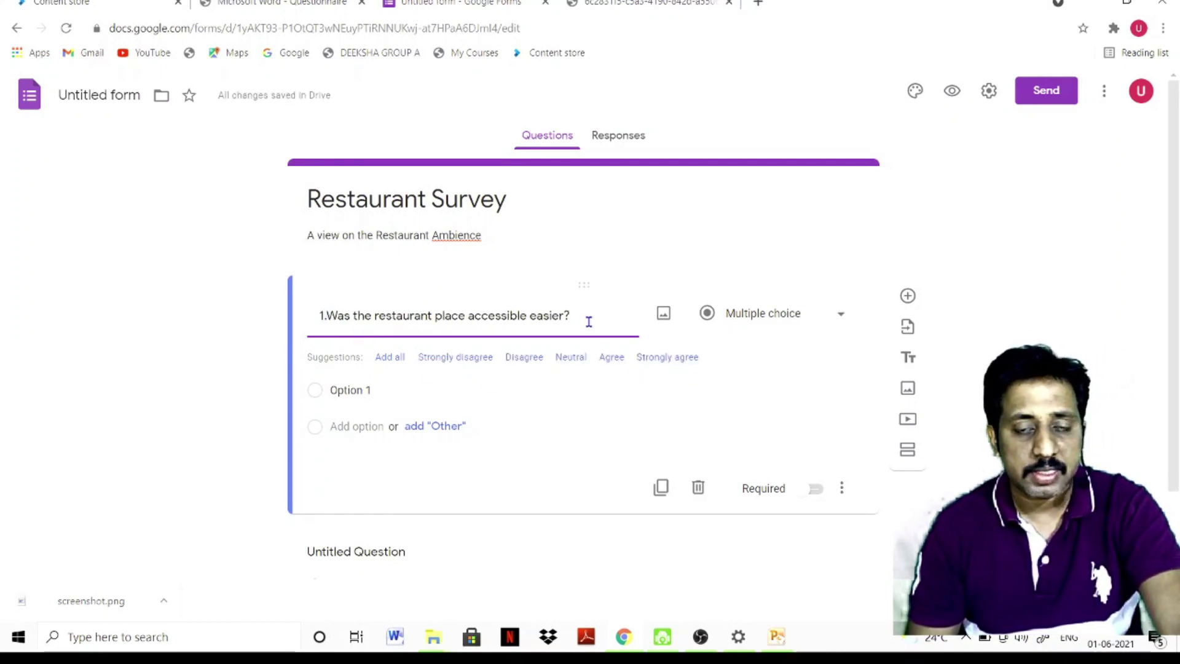
left_click(381, 397)
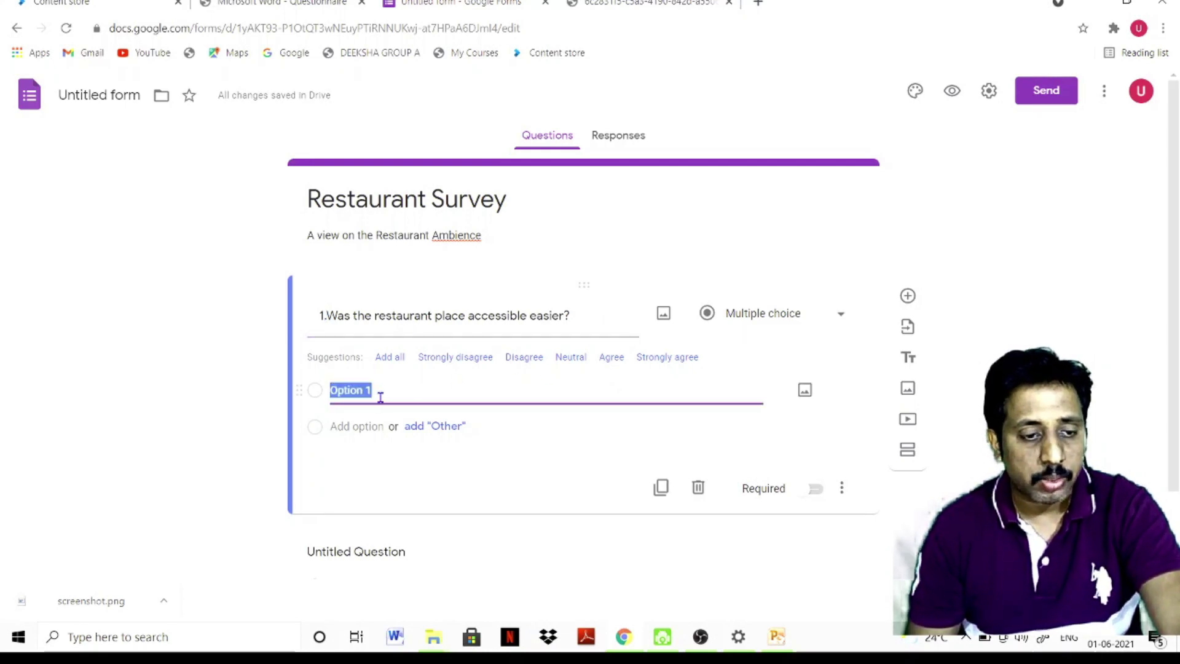
type("y")
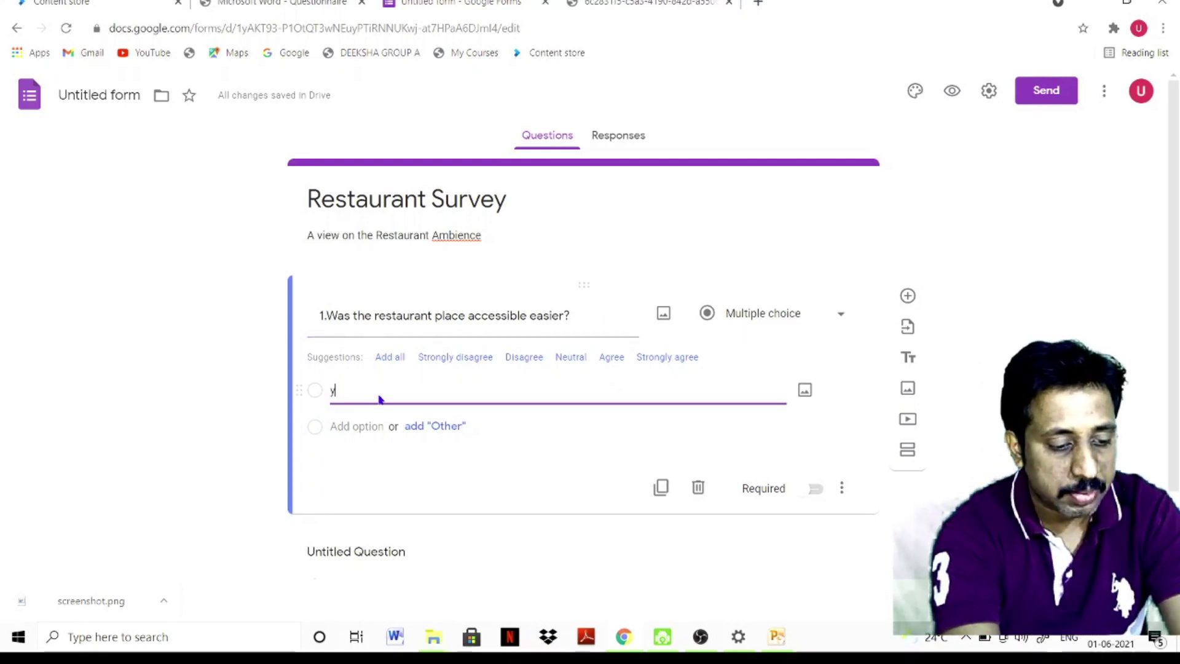
key("BackSpace")
key("BackSpace")
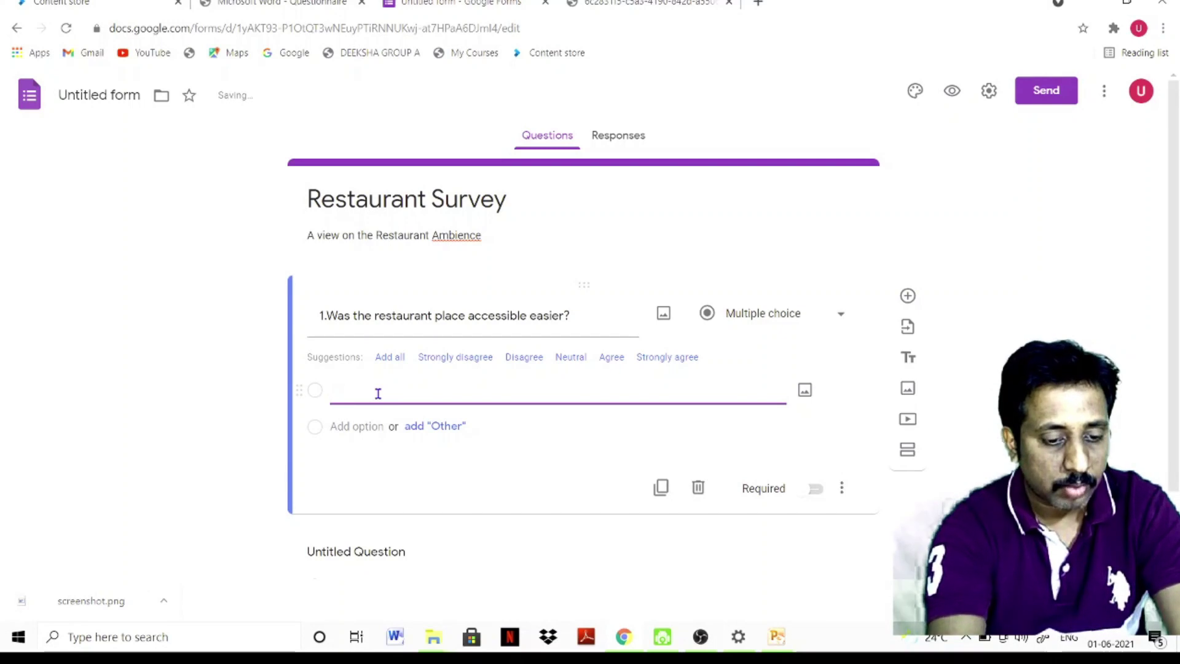
type("ES")
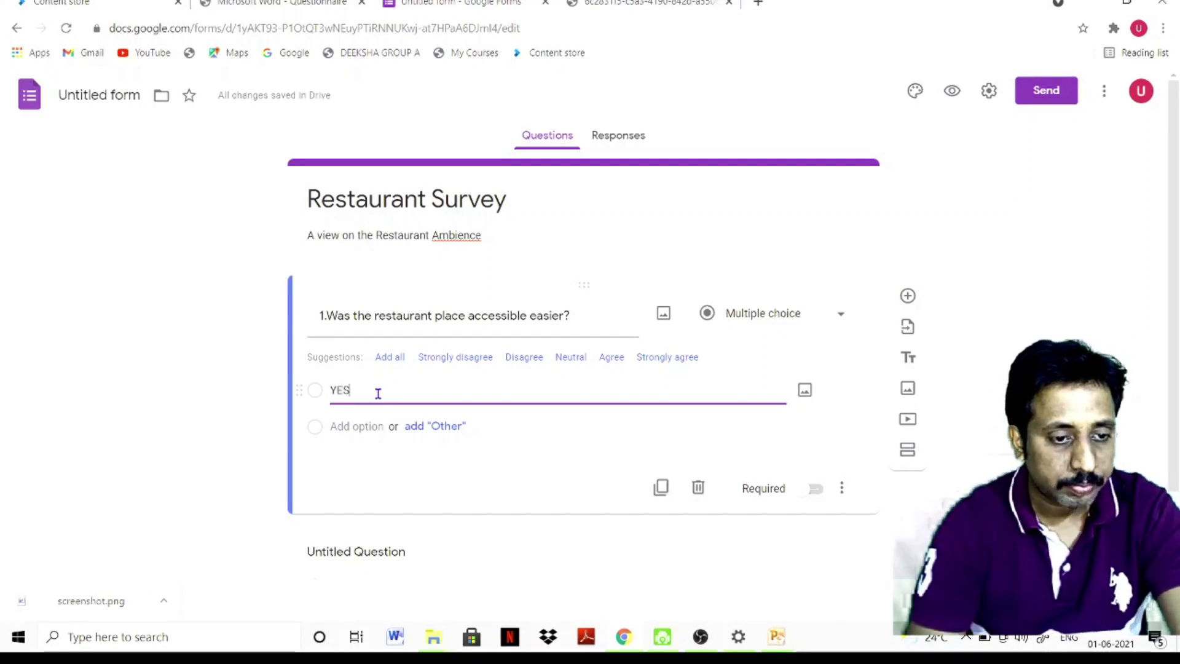
left_click(363, 426)
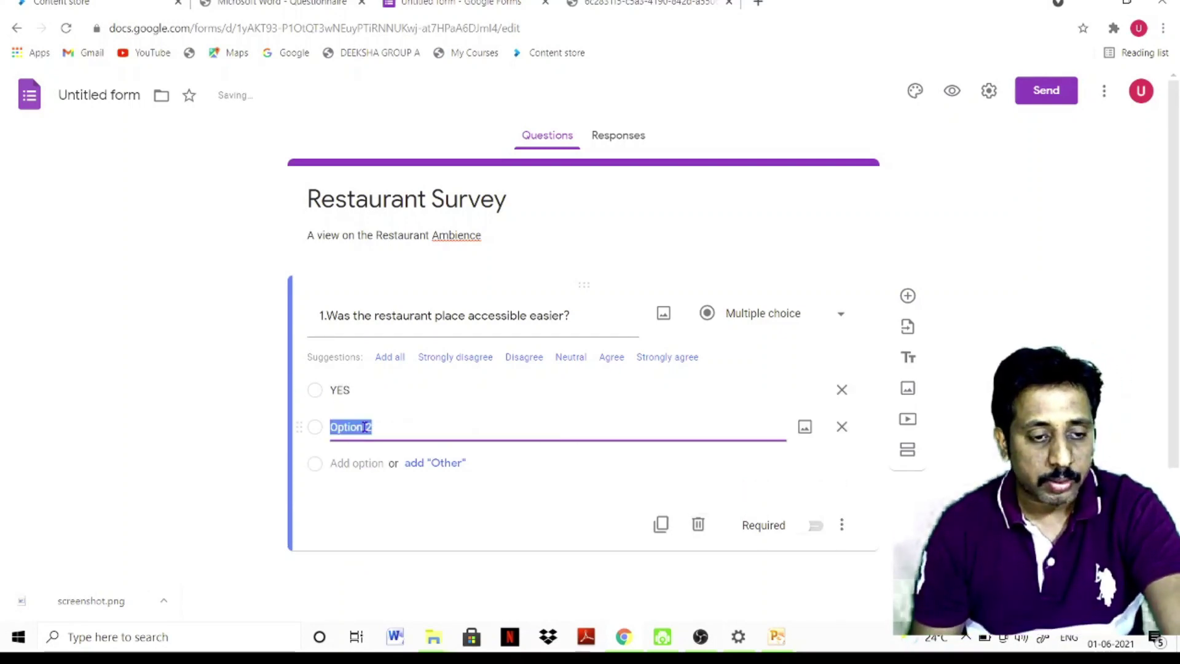
type("NO")
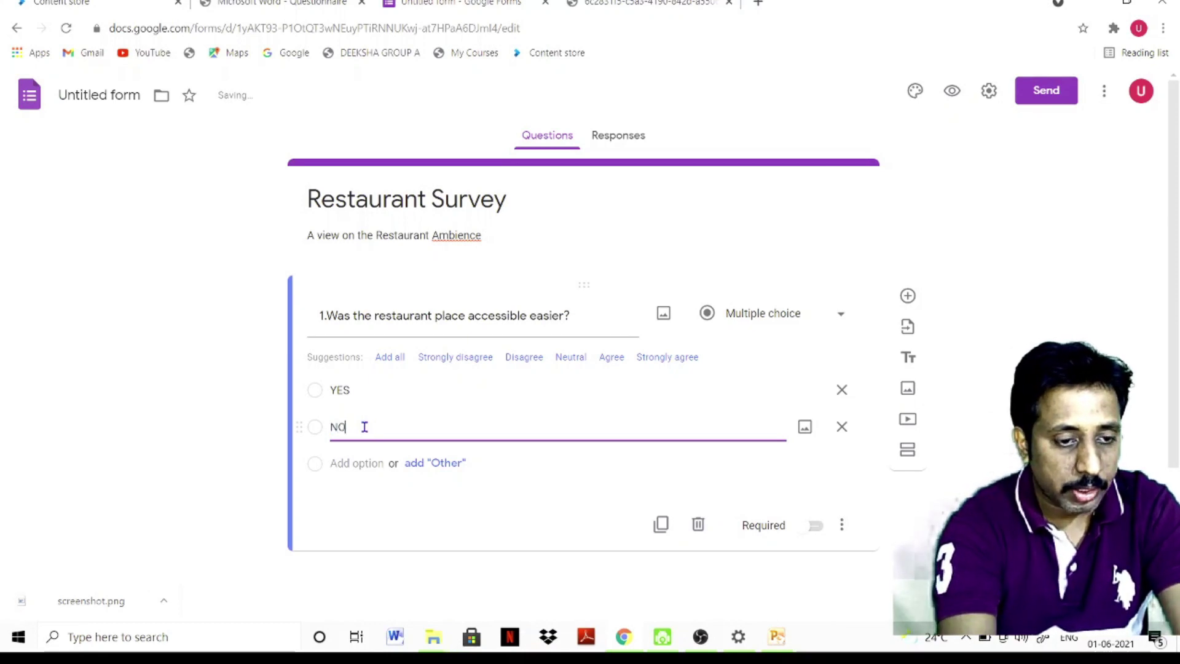
left_click(935, 418)
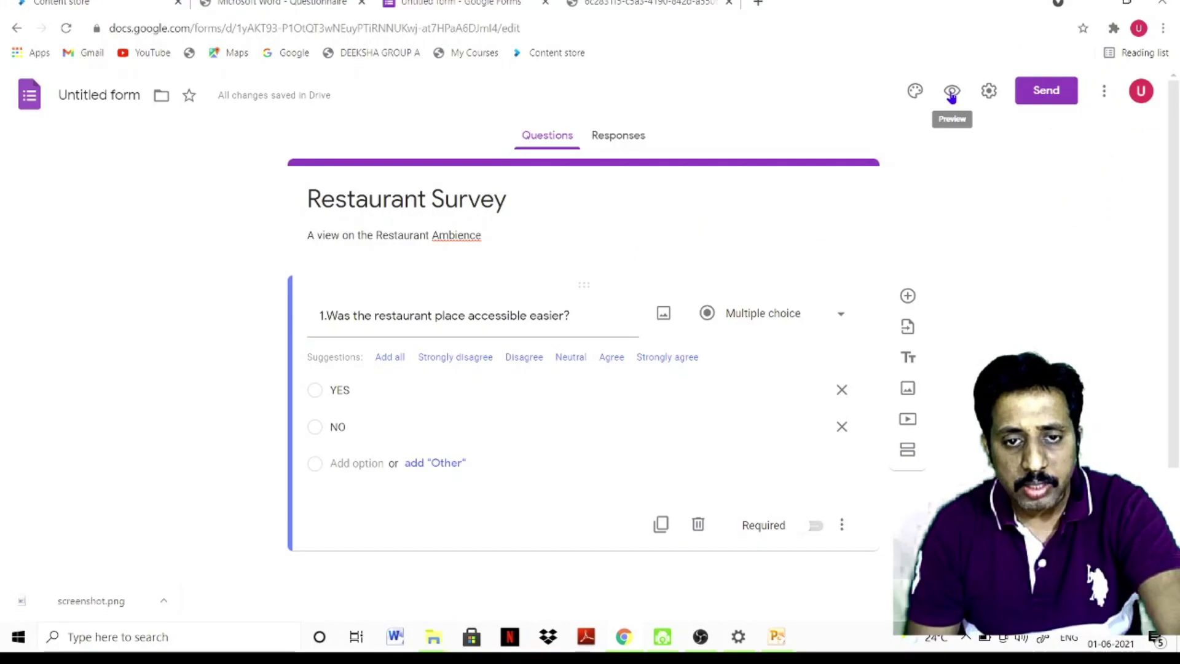
left_click(951, 92)
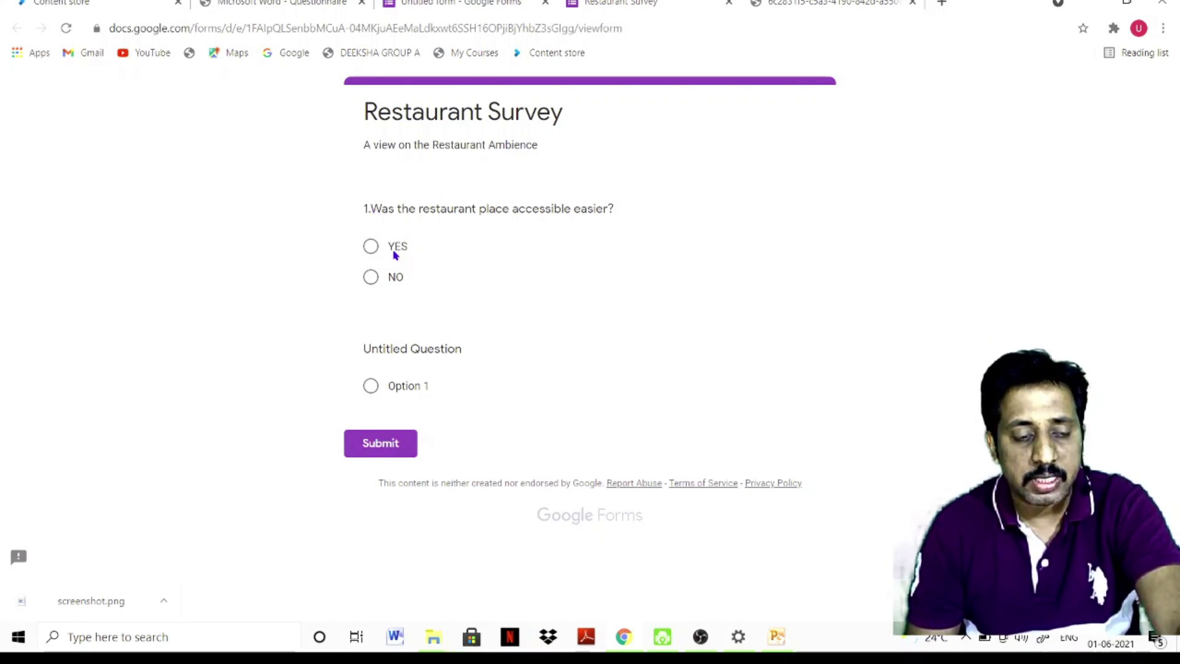
left_click(371, 246)
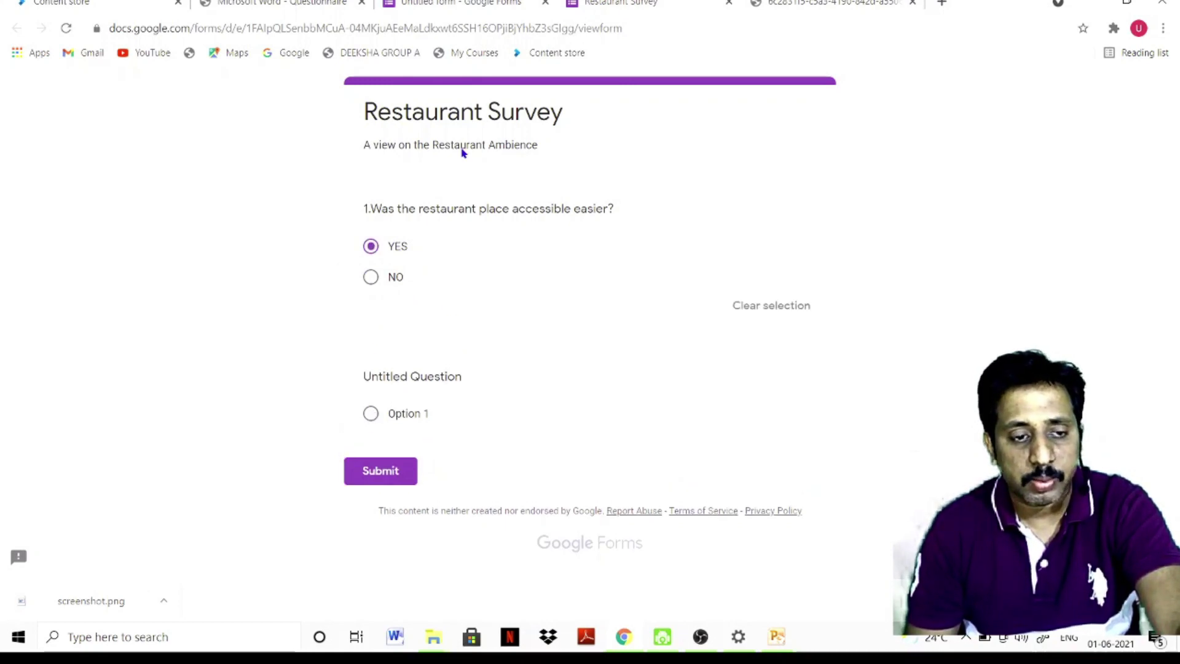
left_click(515, 3)
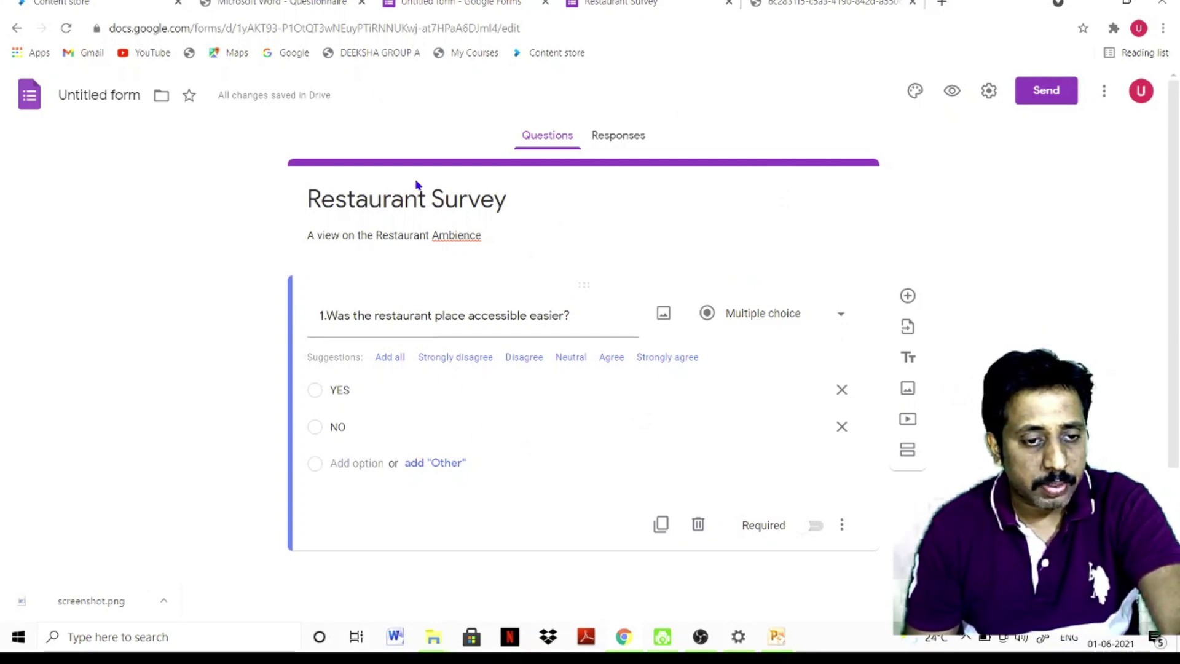
Add a new blank question after question 1, referring to the questionnaire for question 2
scroll(349, 473, "down", 1)
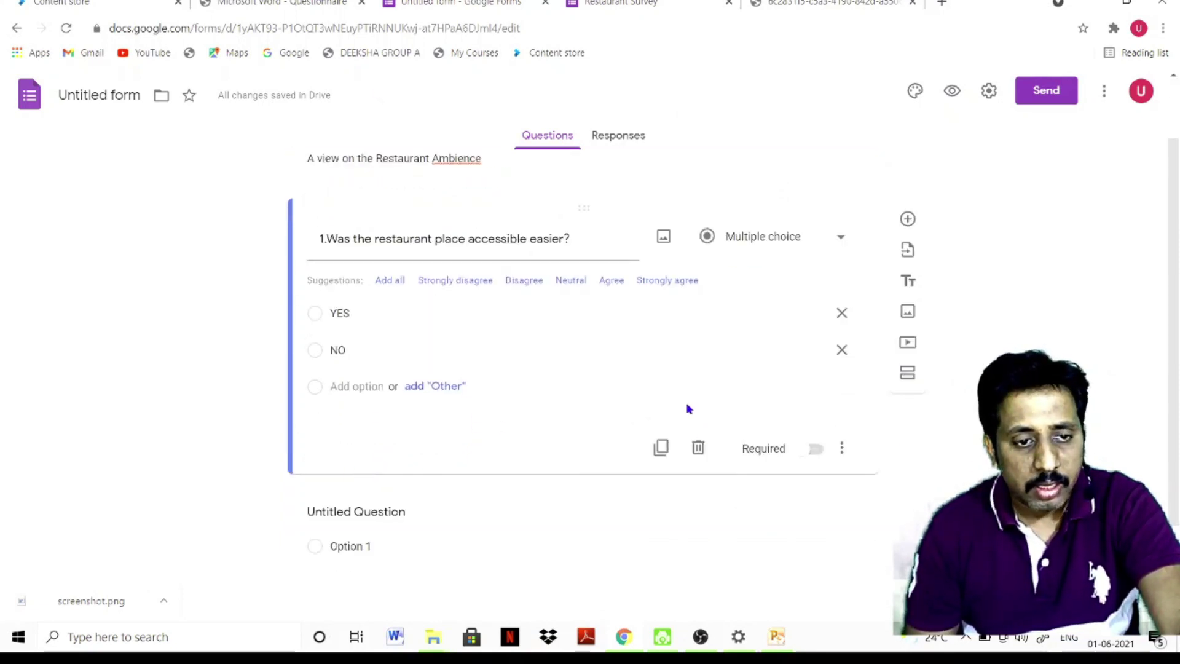
left_click(908, 218)
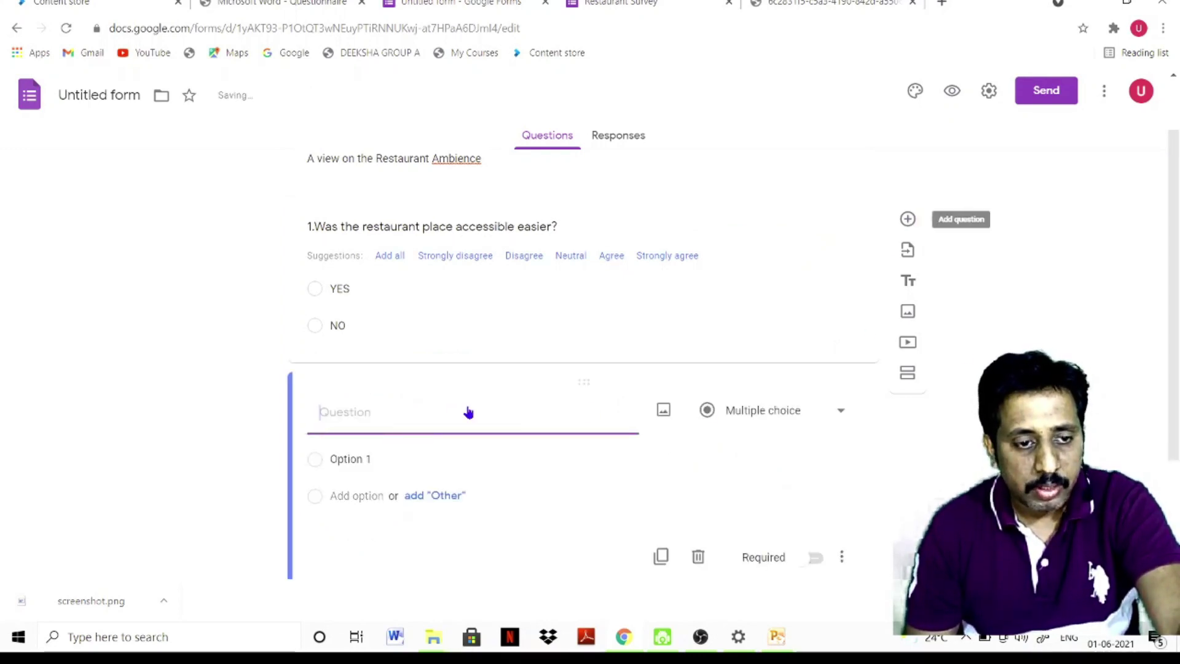
left_click(295, 3)
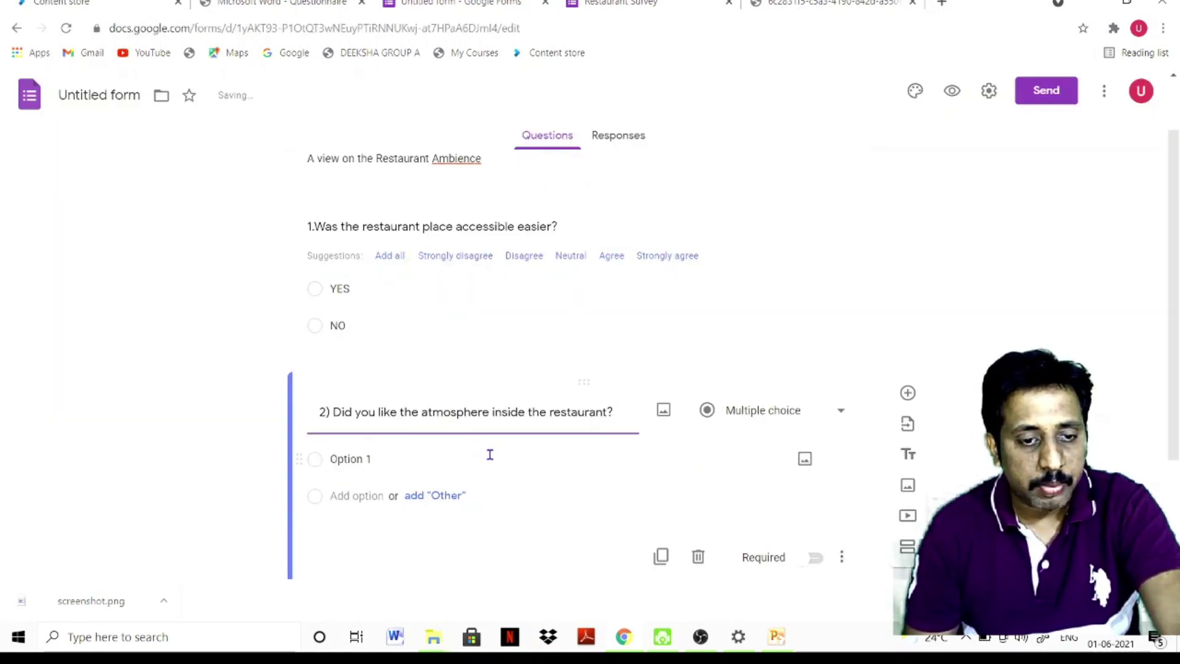
left_click(348, 284)
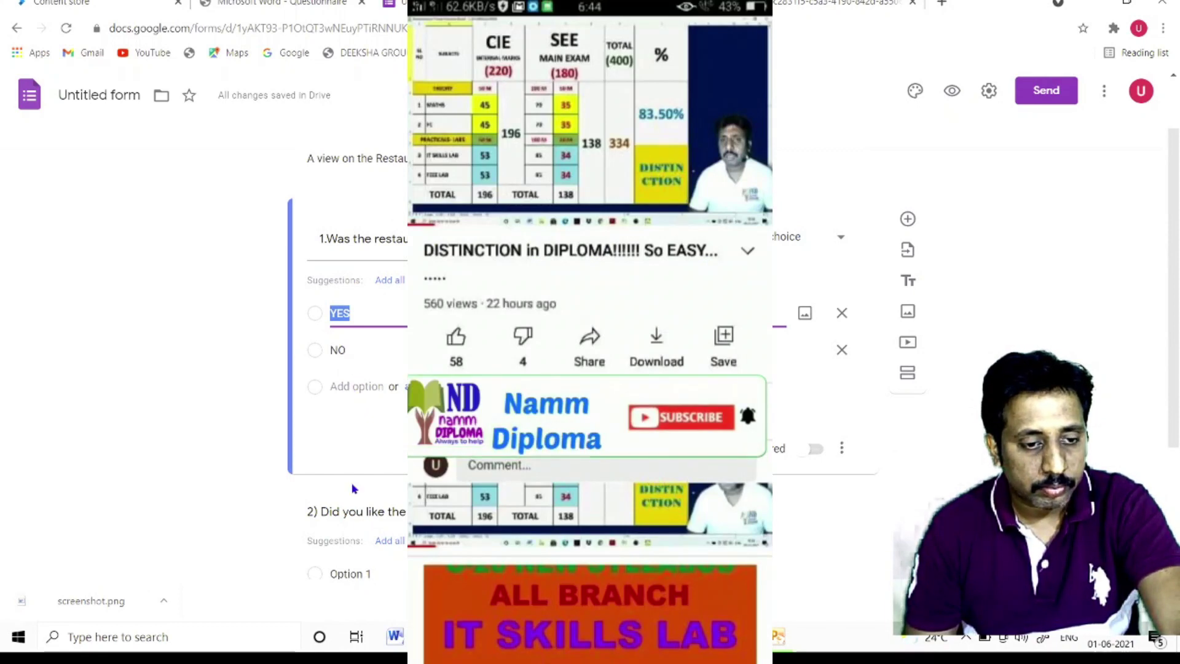
left_click(357, 534)
Give question 2 the answer choices YES and NO, removing the extra suggested No row
scroll(360, 531, "down", 1)
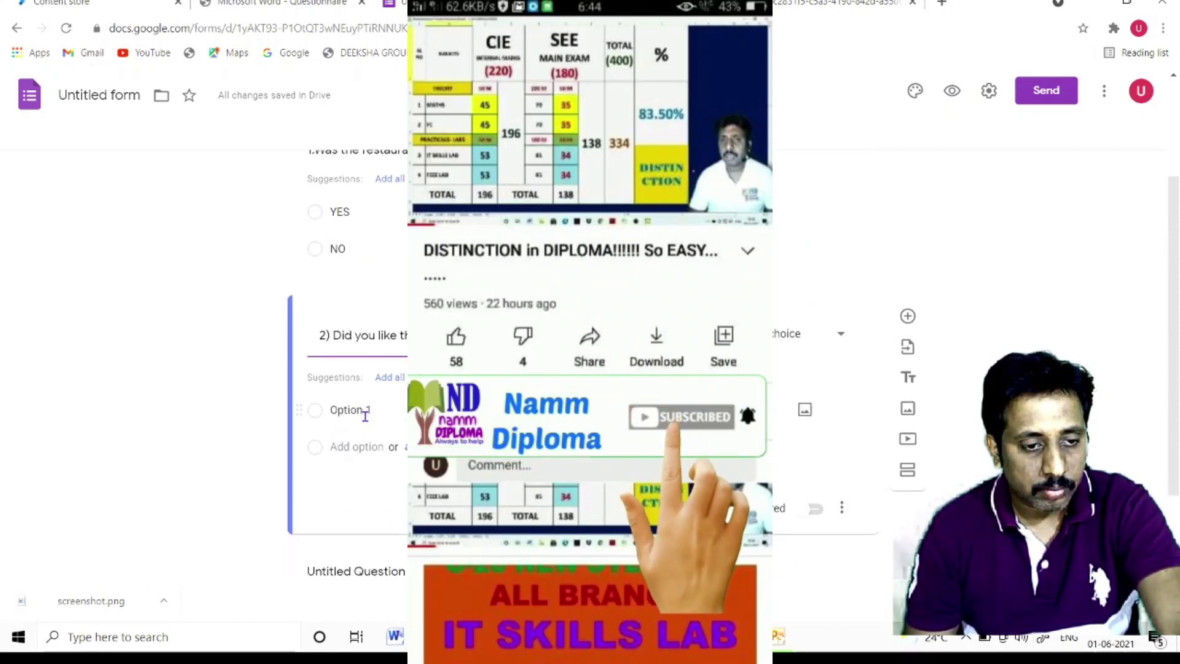
left_click(362, 412)
type("YES")
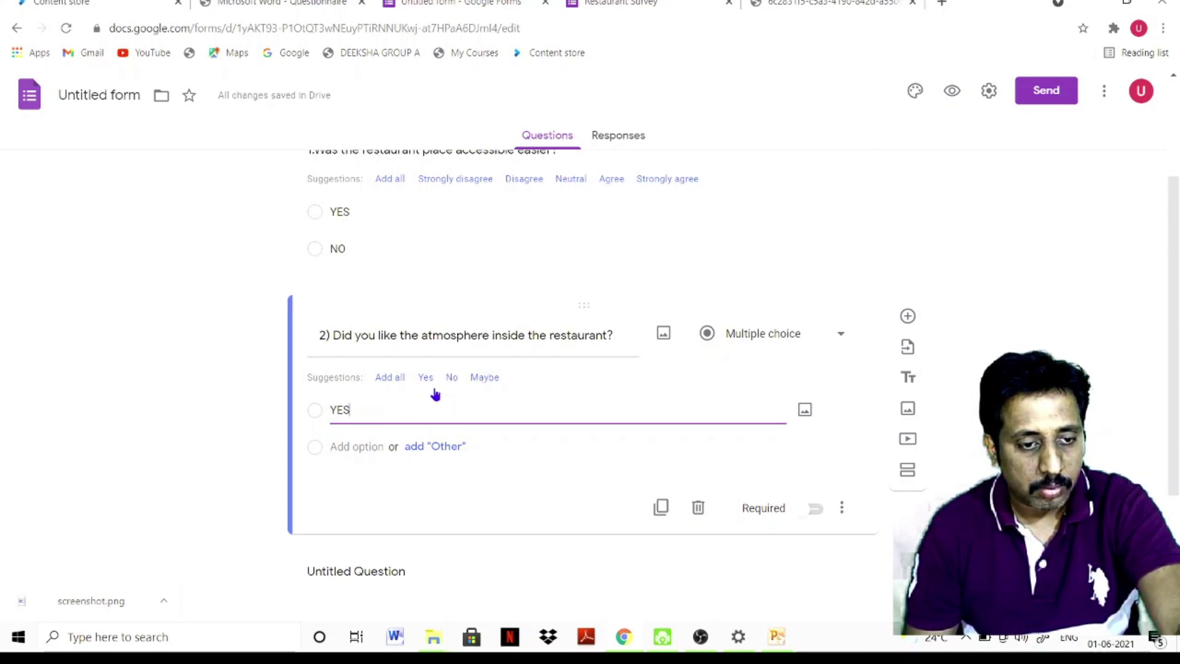
left_click(353, 449)
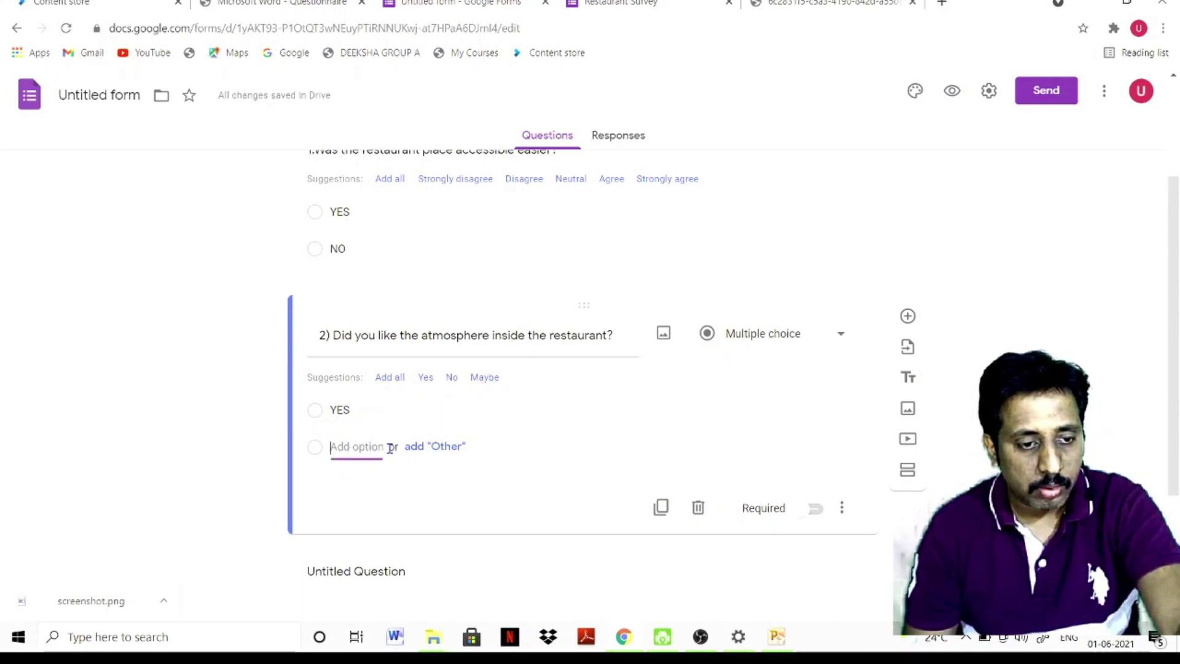
left_click(452, 378)
left_click(403, 447)
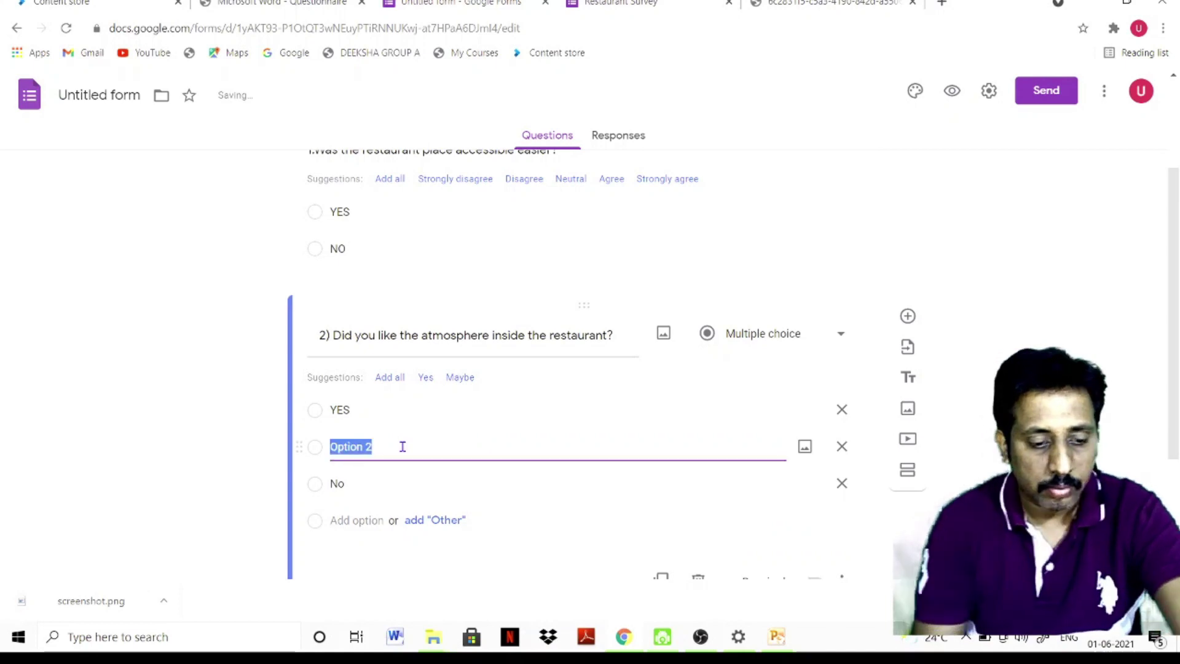
type("NO")
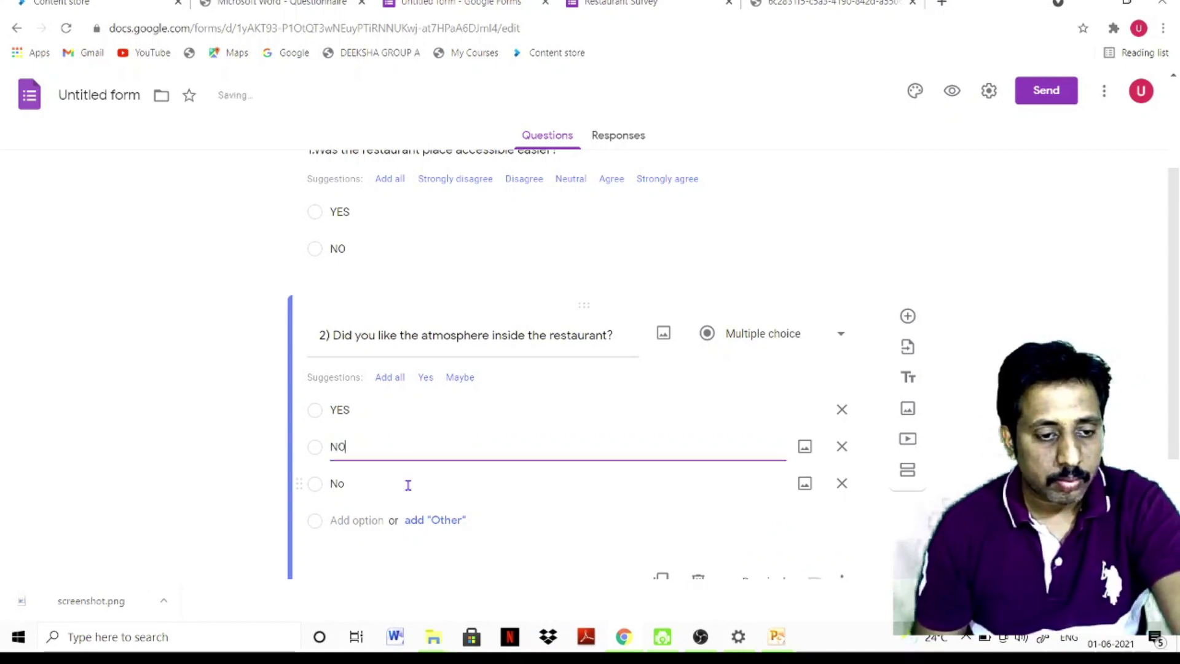
left_click(842, 484)
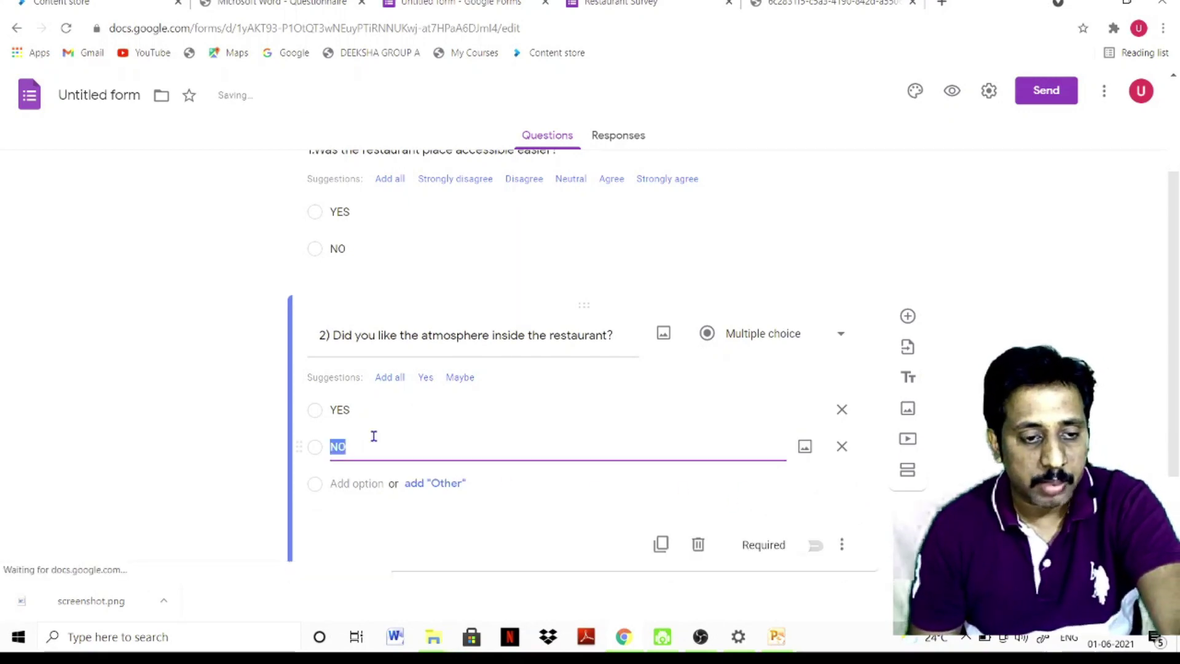
scroll(381, 467, "down", 2)
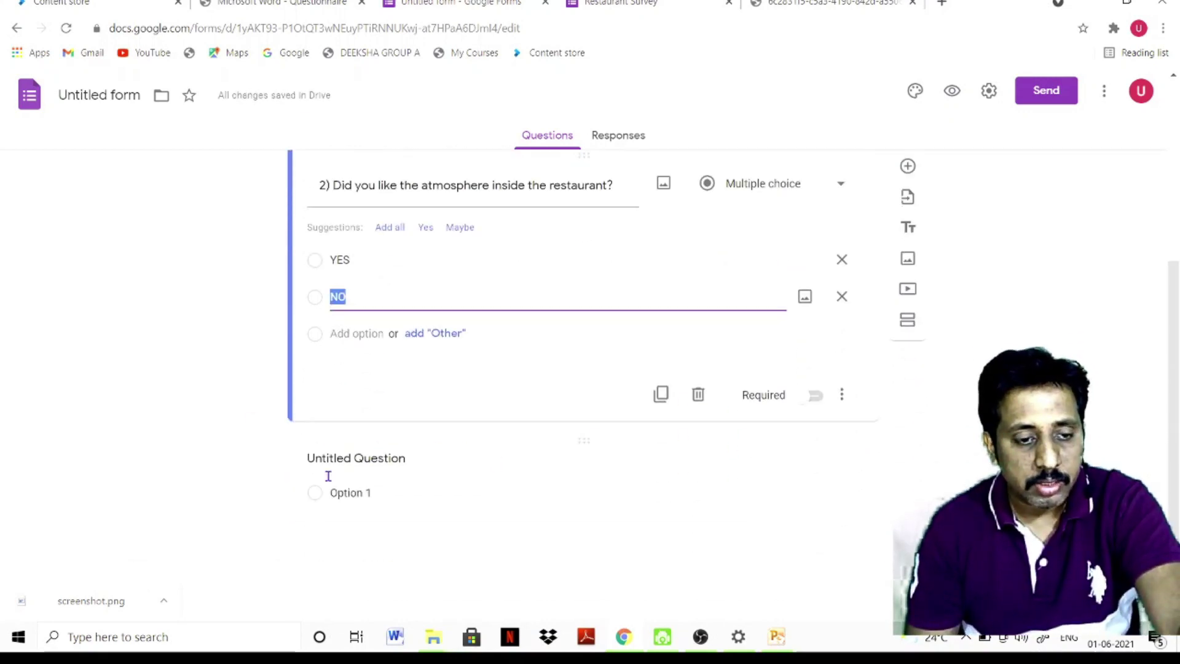
Delete the leftover Untitled Question card
left_click(736, 471)
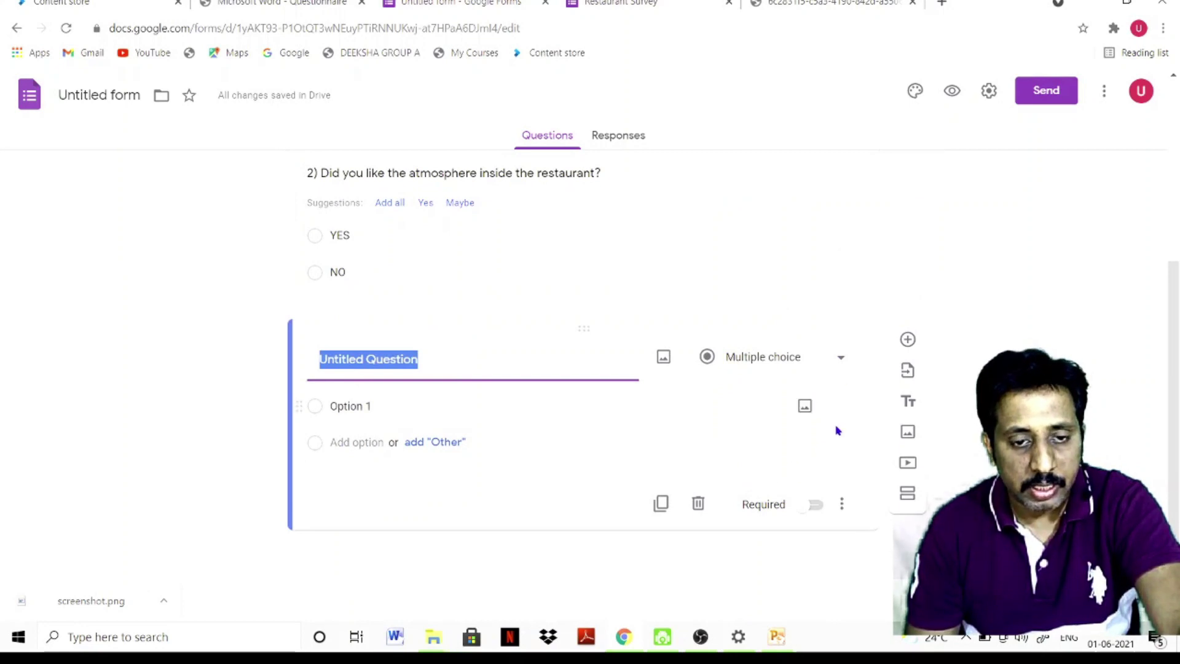
left_click(699, 505)
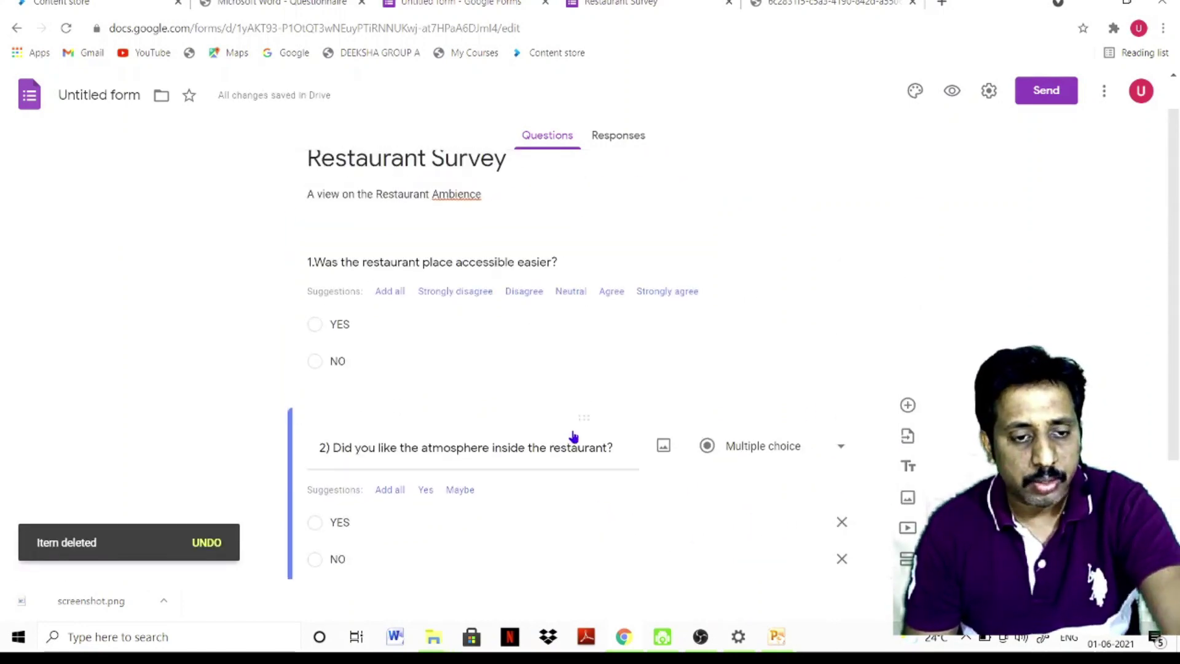
scroll(575, 436, "up", 3)
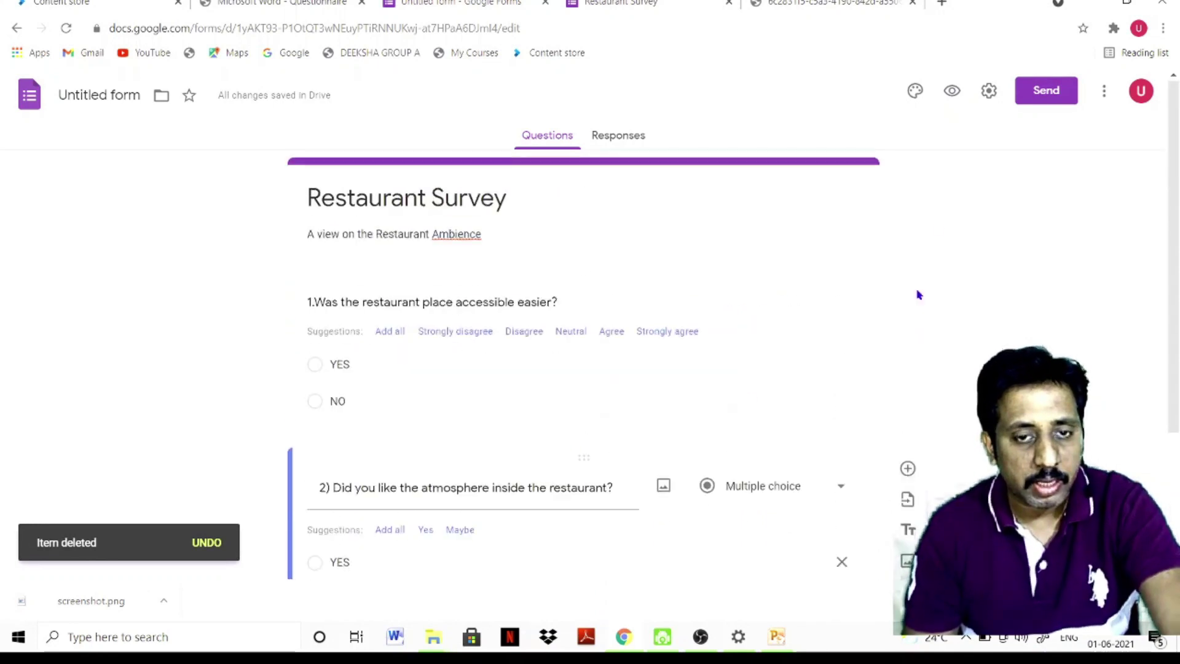
Preview the form as respondents see it, then return to the editor
left_click(950, 92)
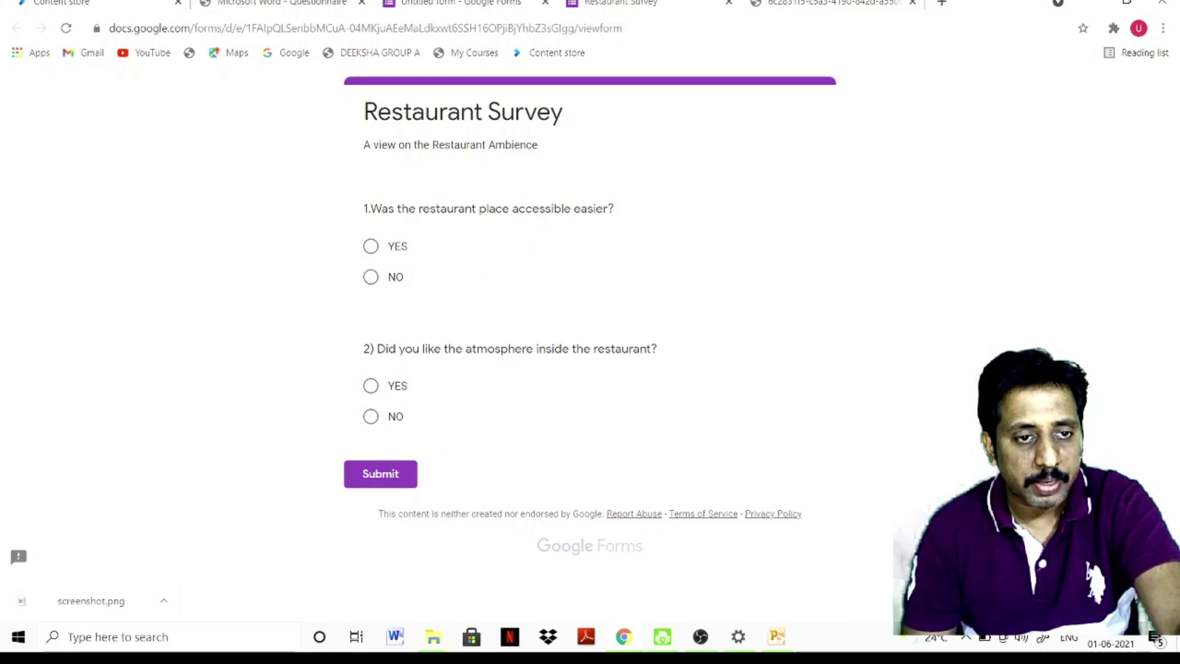
left_click(461, 2)
scroll(482, 400, "down", 3)
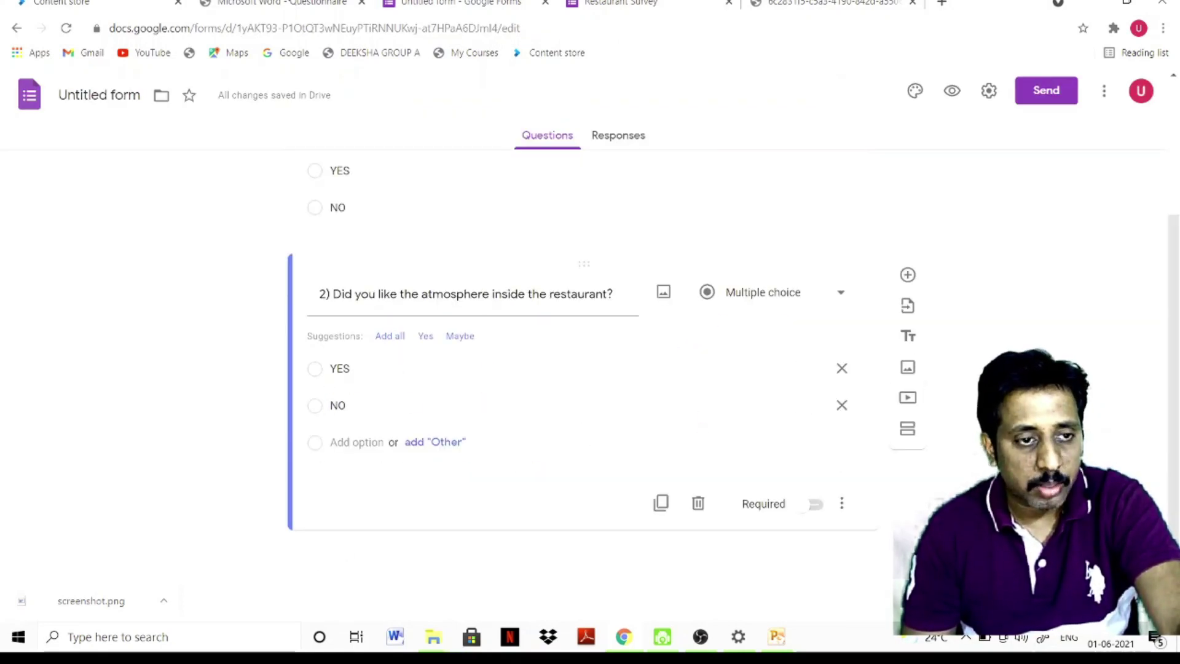
key("ctrl+shift+Tab")
Duplicate question 2 and paste '3) Did you like the outlook of the restaurant?' as its title
left_click(478, 3)
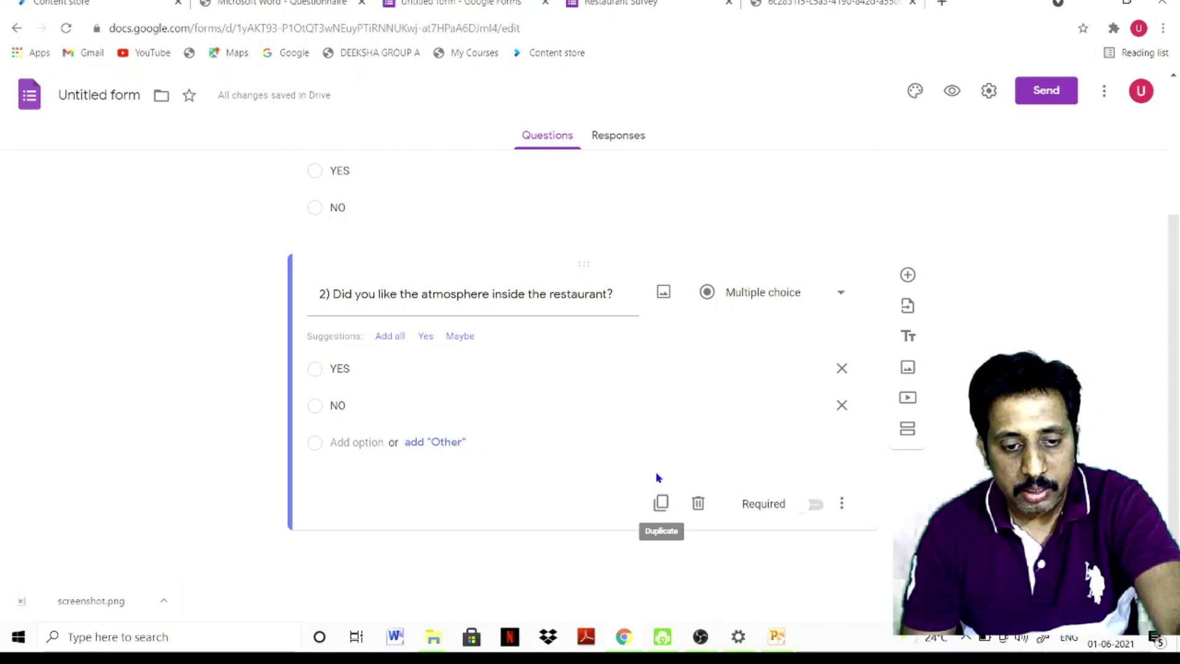
left_click(661, 502)
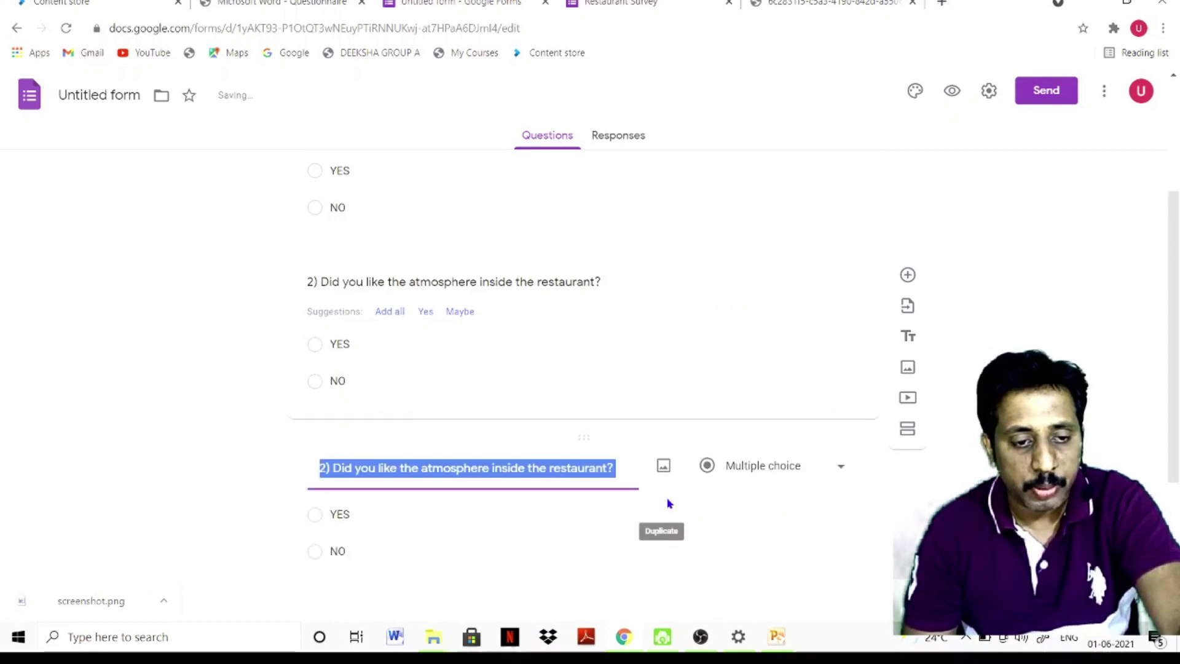
left_click(282, 2)
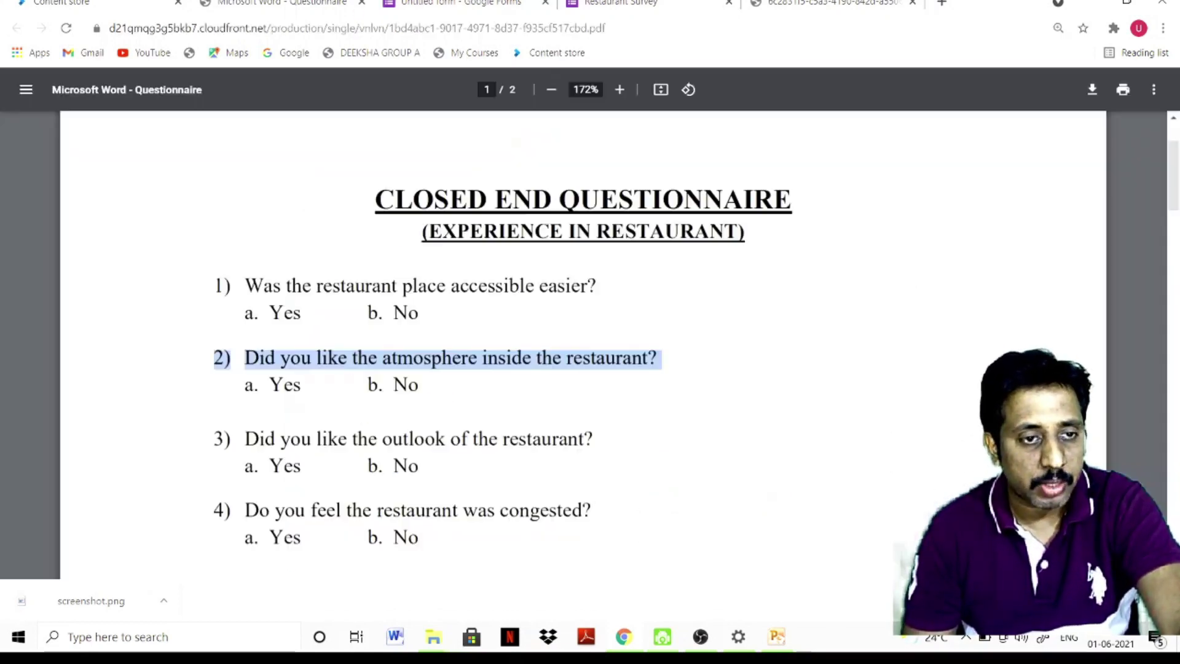
left_click_drag(217, 438, 637, 452)
key("ctrl+c")
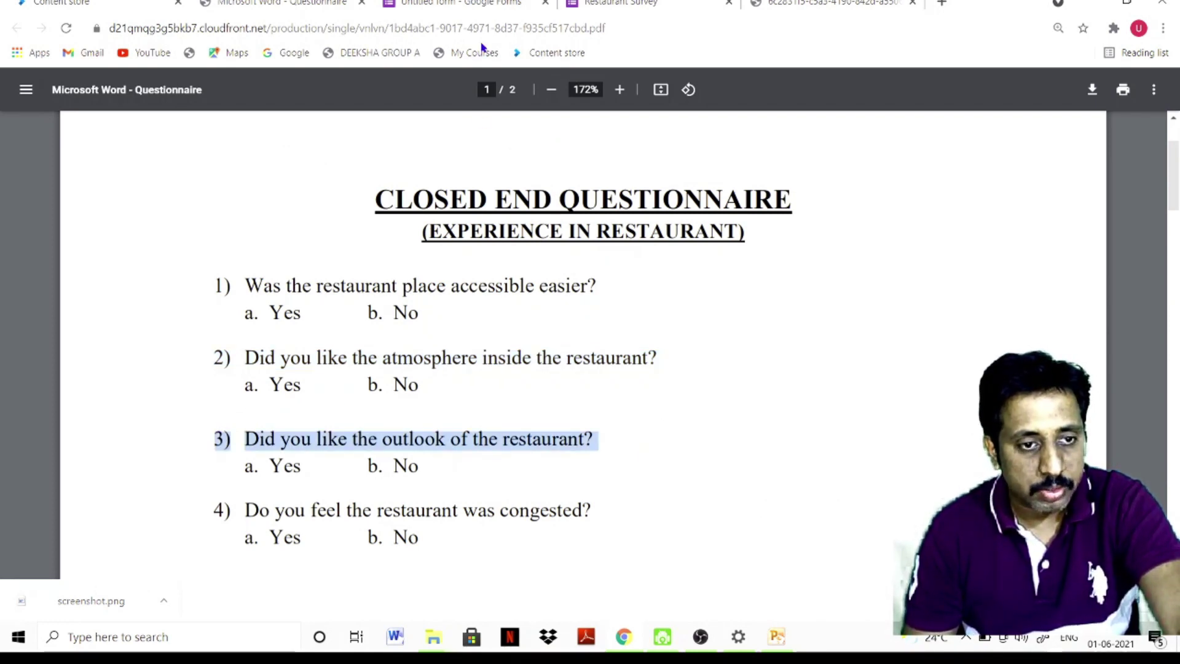
left_click(467, 3)
key("ctrl+v")
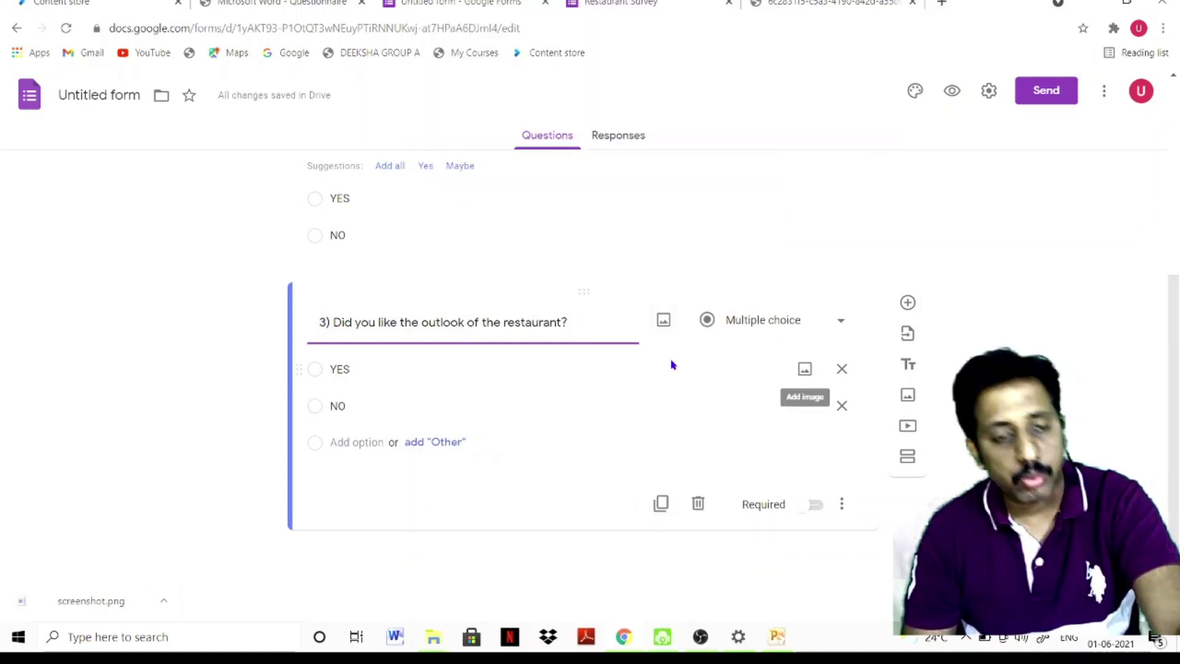
Scroll back up to the top of the form
scroll(671, 365, "up", 6)
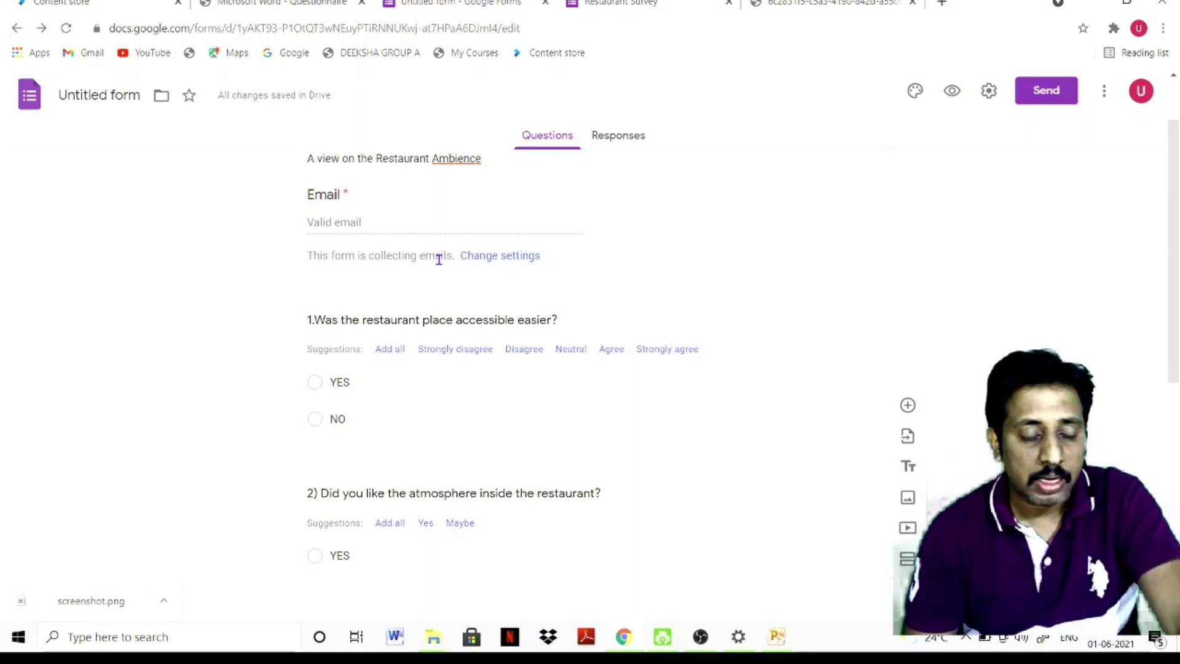
Add a period to question 1 and switch on Required for questions 1 and 2
left_click(499, 448)
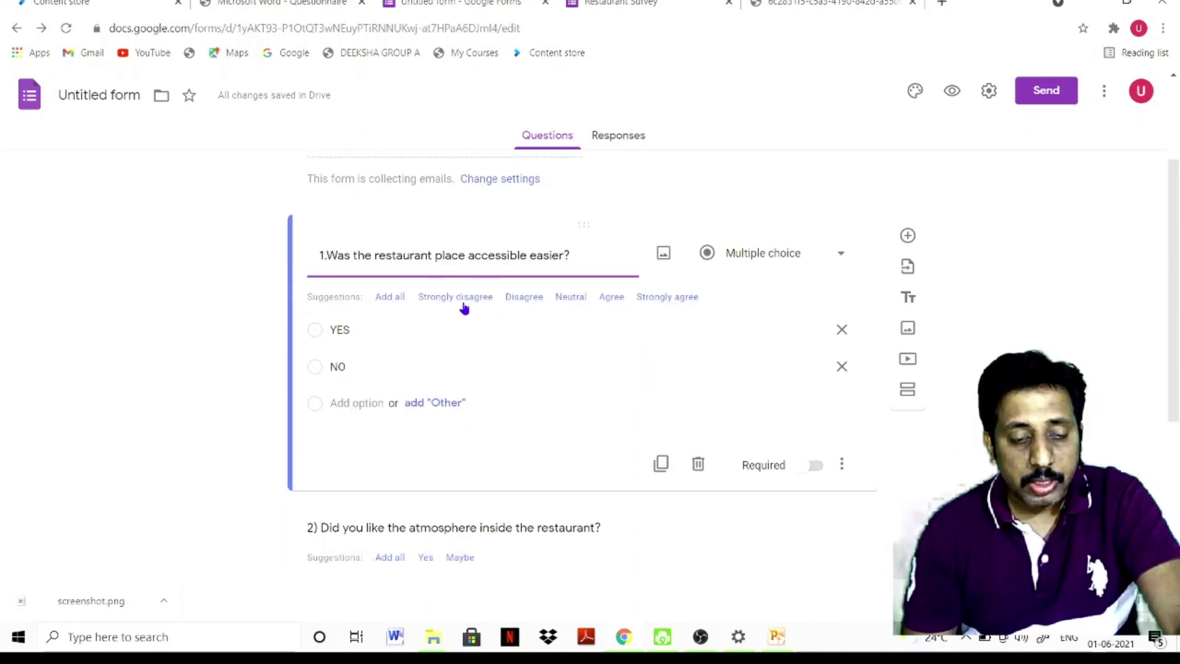
type(".")
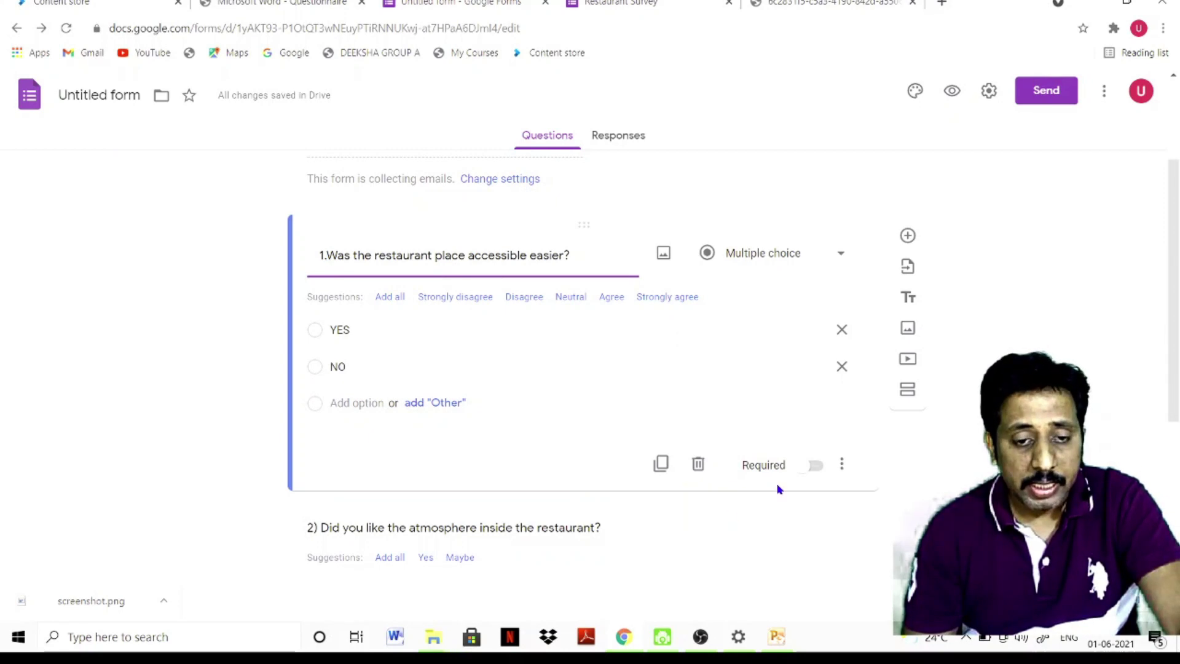
left_click(811, 466)
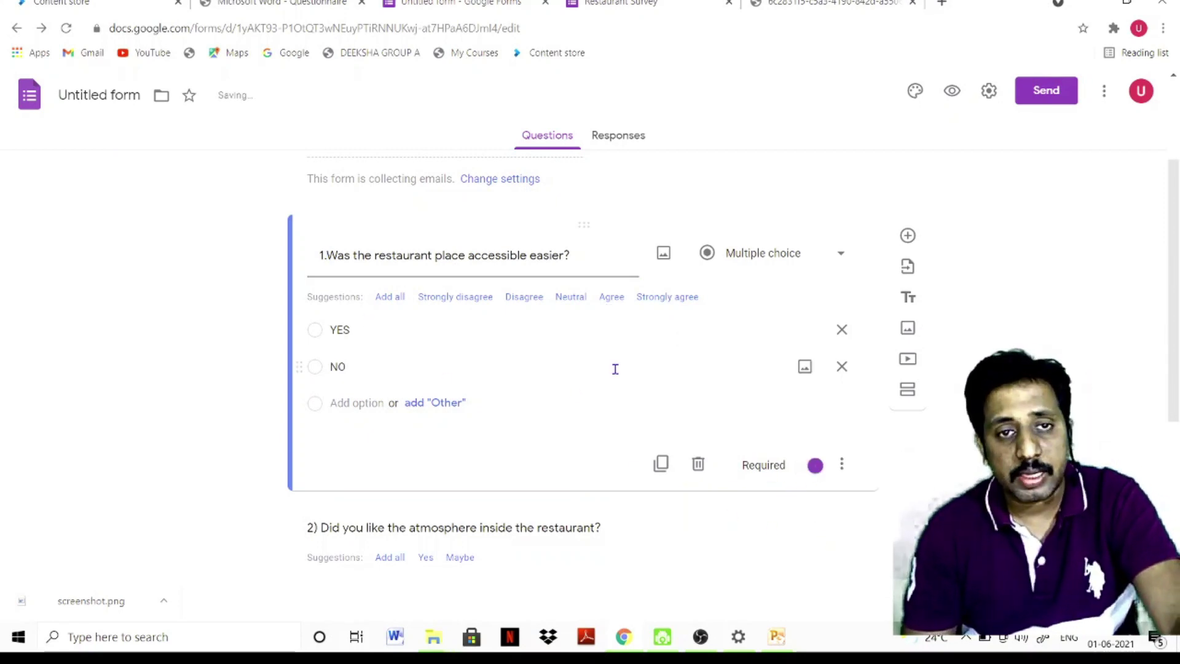
scroll(724, 424, "down", 3)
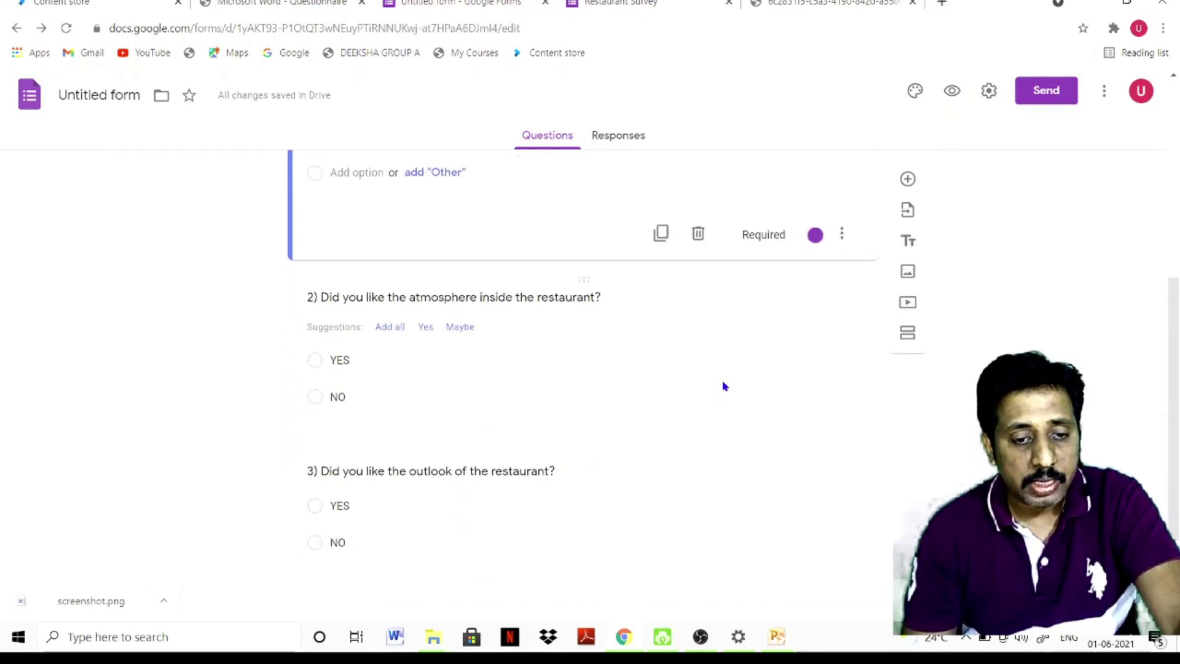
left_click(722, 386)
left_click(809, 413)
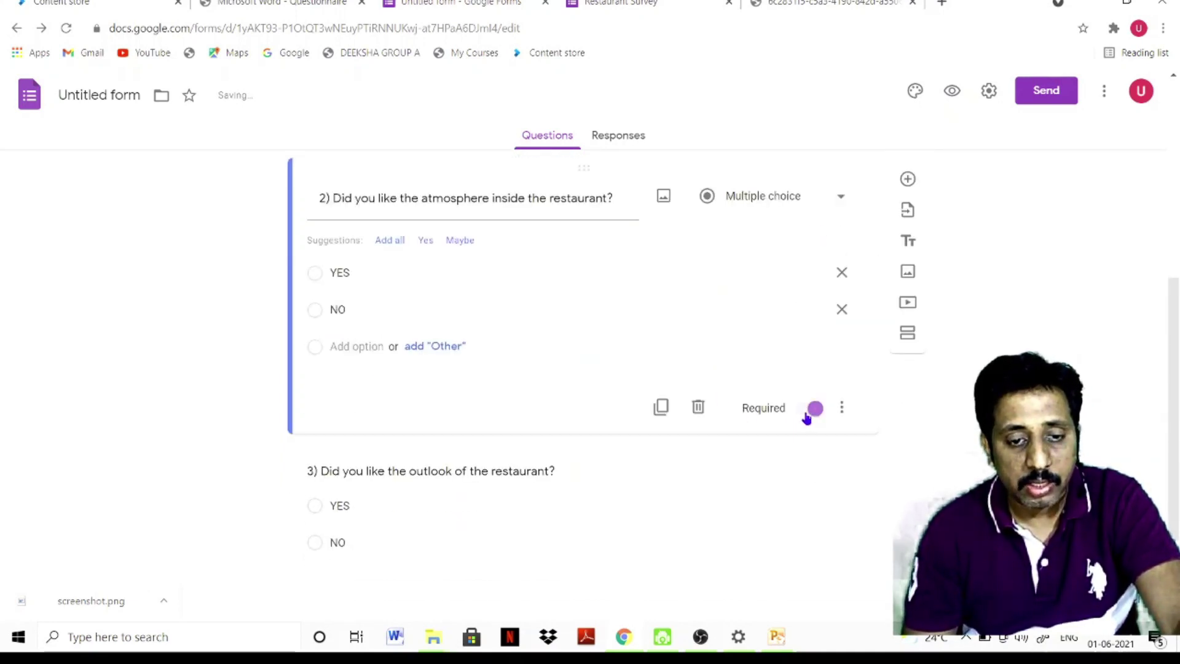
Review questions 3 and 1 to check their settings
scroll(637, 435, "up", 3)
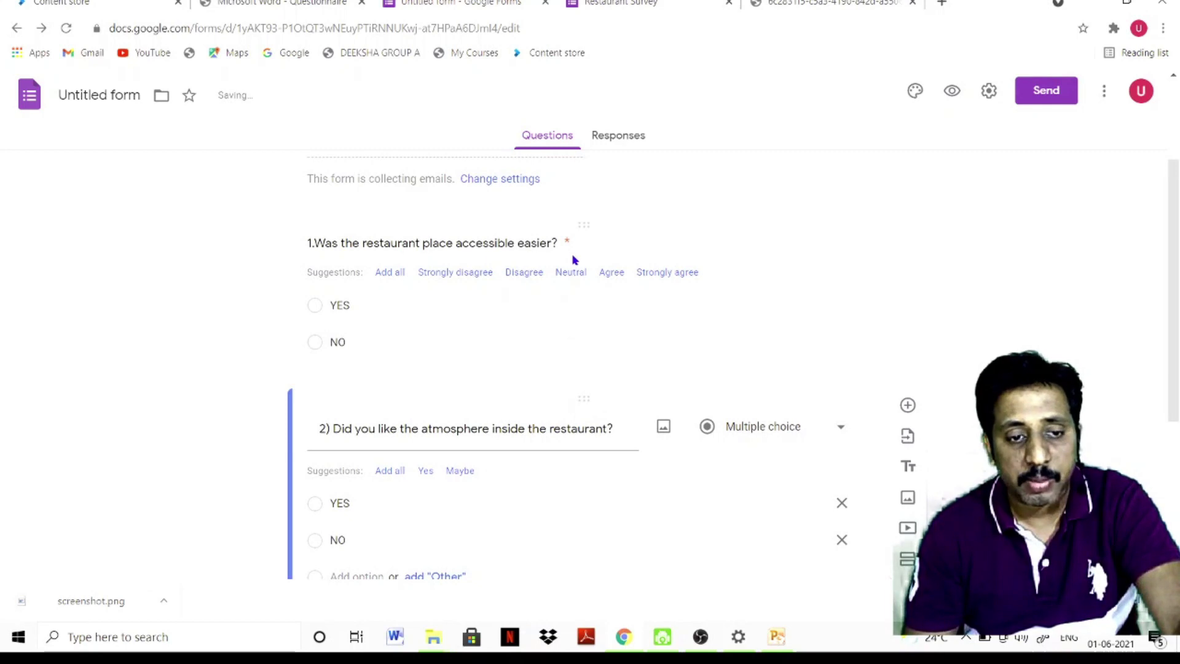
scroll(575, 260, "down", 3)
left_click(592, 538)
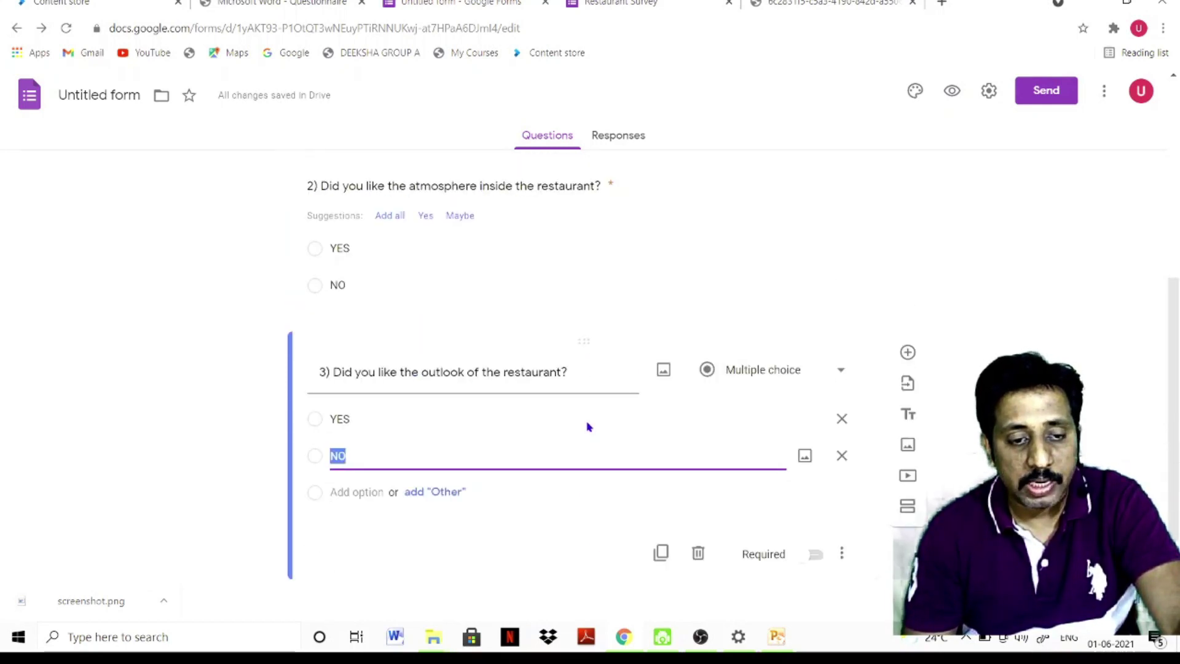
scroll(596, 393, "up", 3)
left_click(614, 265)
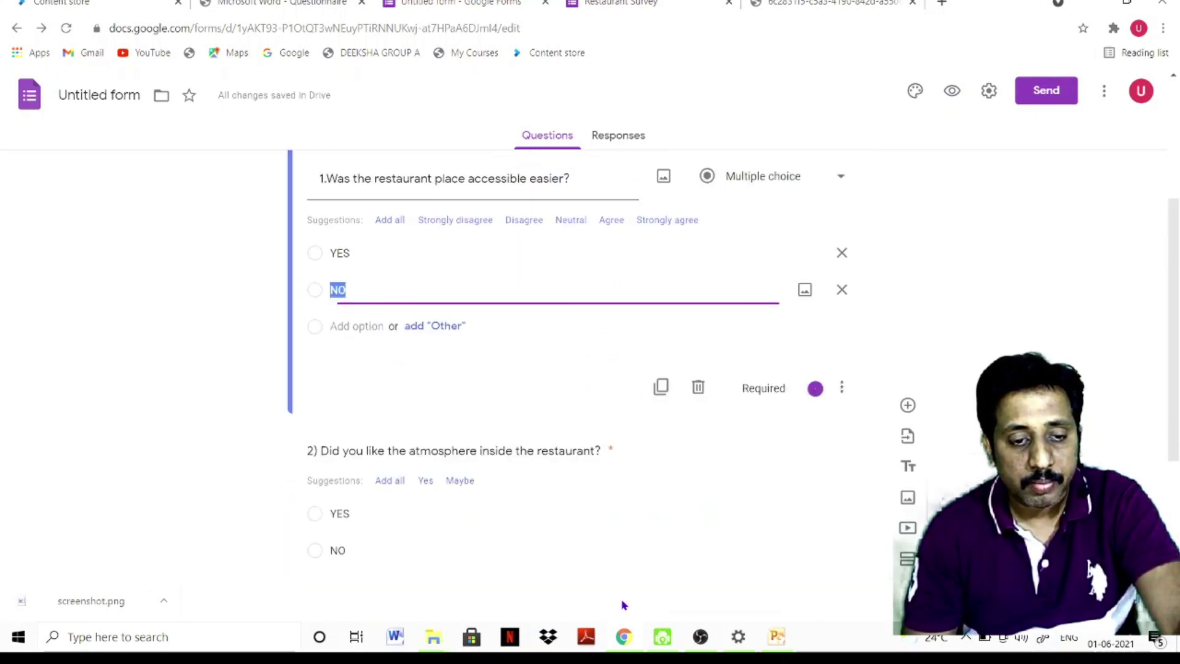
scroll(606, 469, "down", 3)
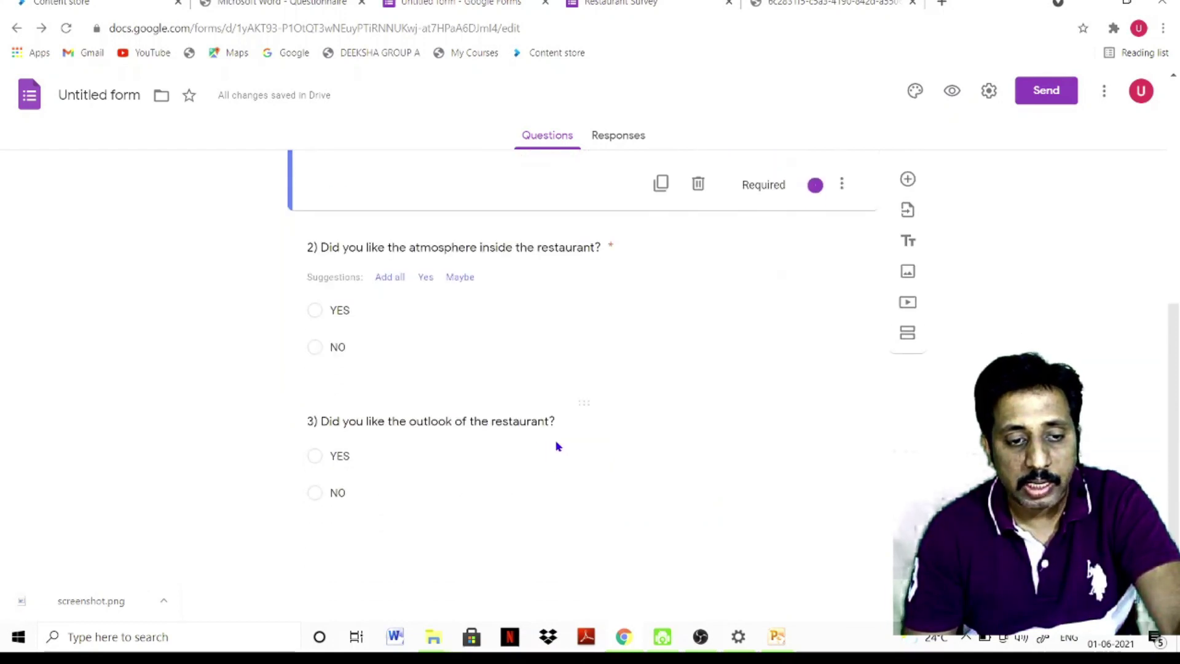
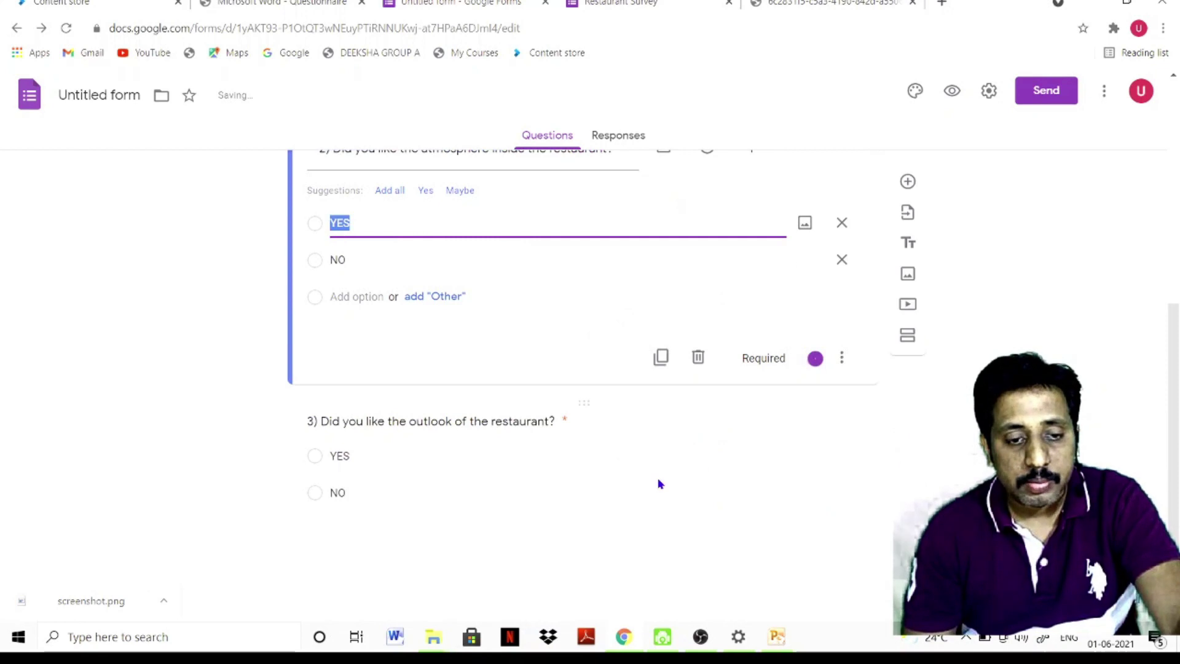
Look over the three YES/NO restaurant questions and open the form's Settings
scroll(598, 482, "up", 4)
scroll(598, 477, "up", 3)
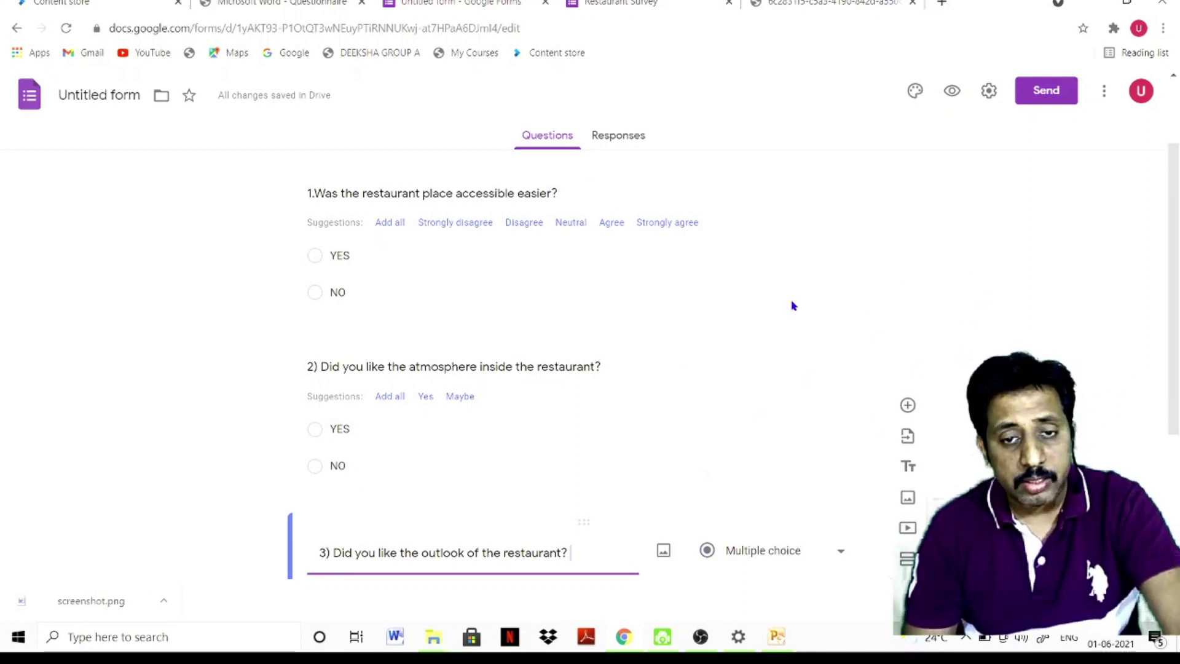
scroll(731, 340, "down", 1)
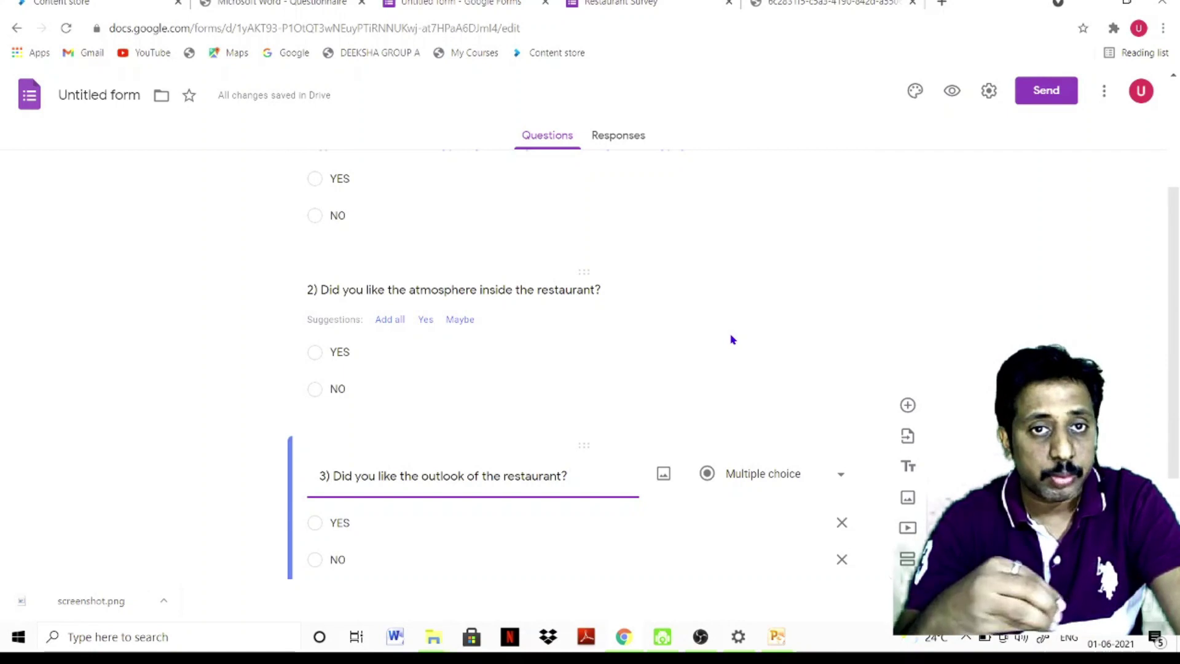
left_click(987, 95)
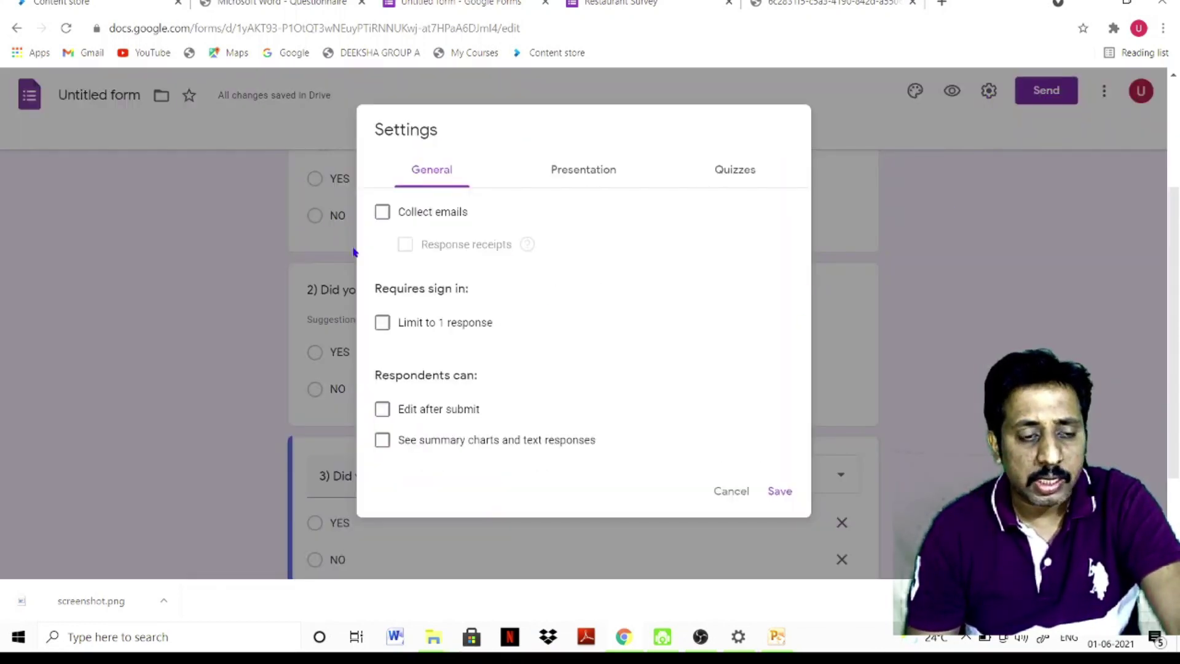
Tick Collect emails, set Response receipts to Always, and tick Limit to 1 response
left_click(383, 212)
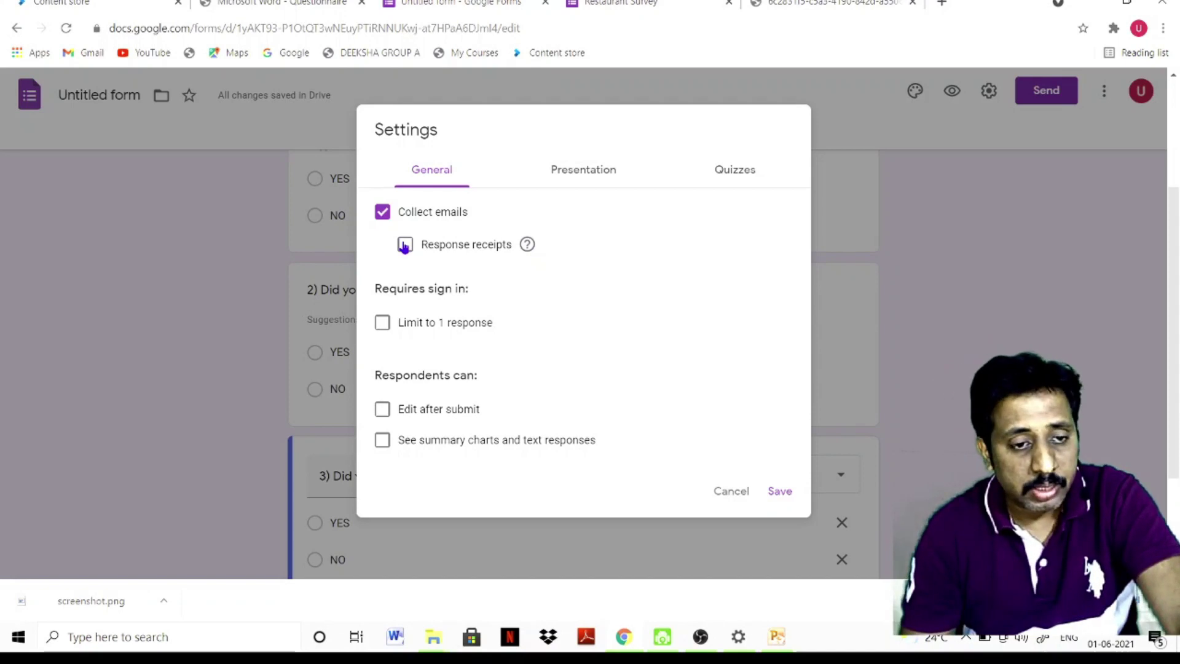
left_click(403, 246)
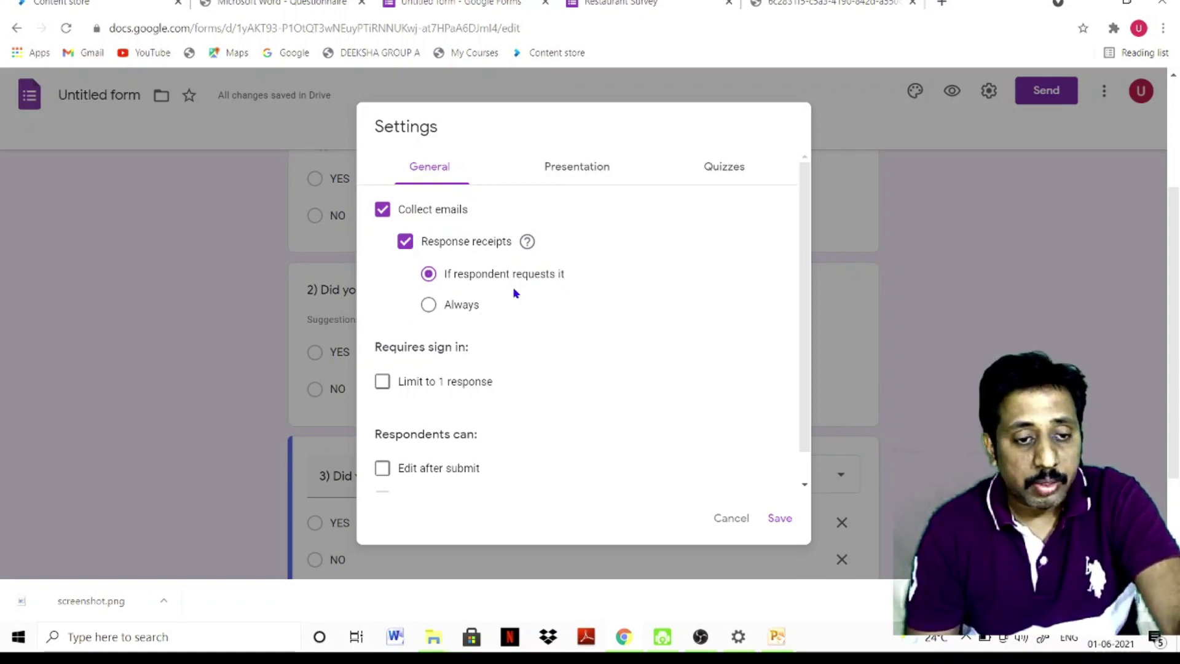
left_click(429, 304)
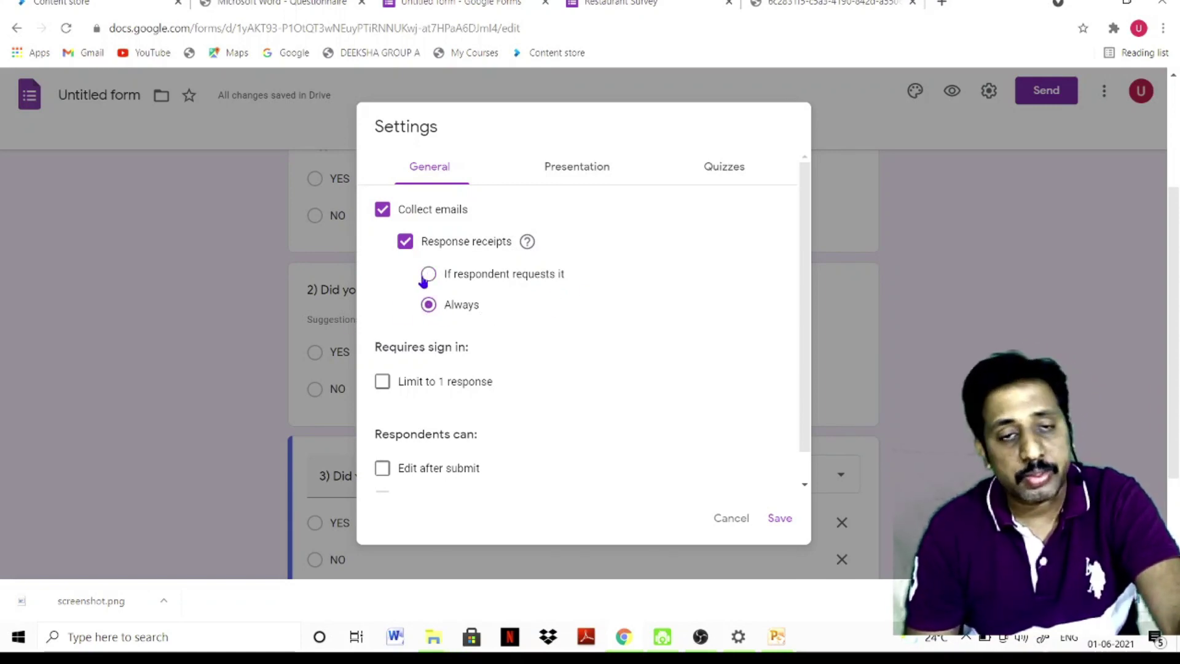
left_click(405, 241)
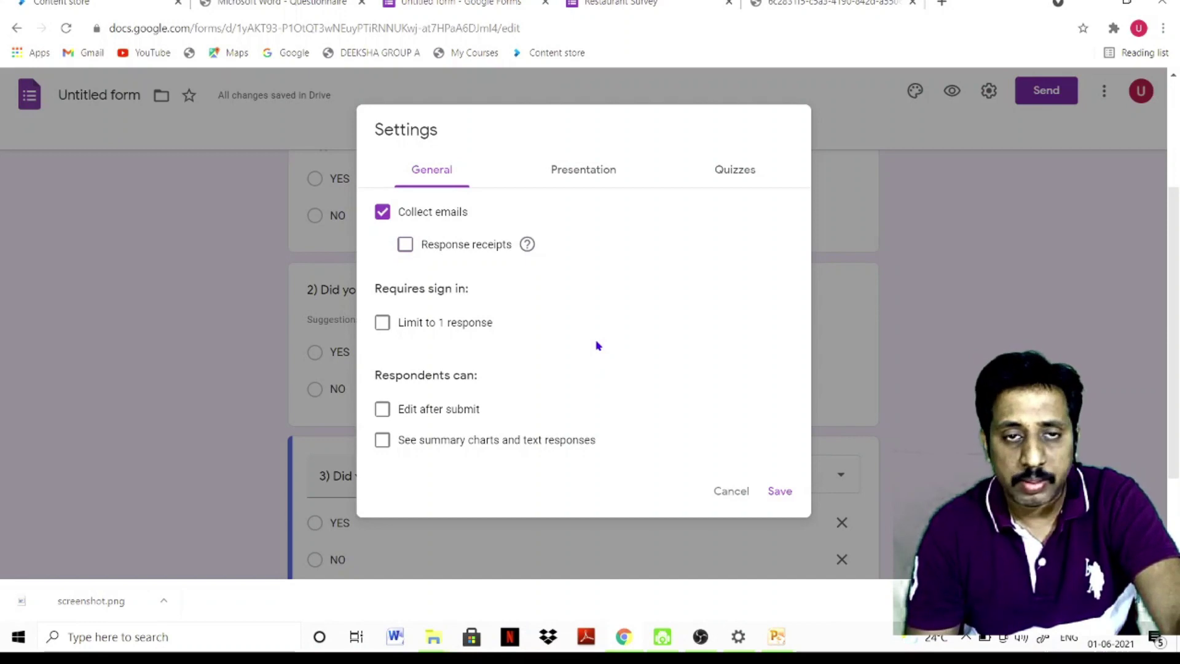
left_click(407, 246)
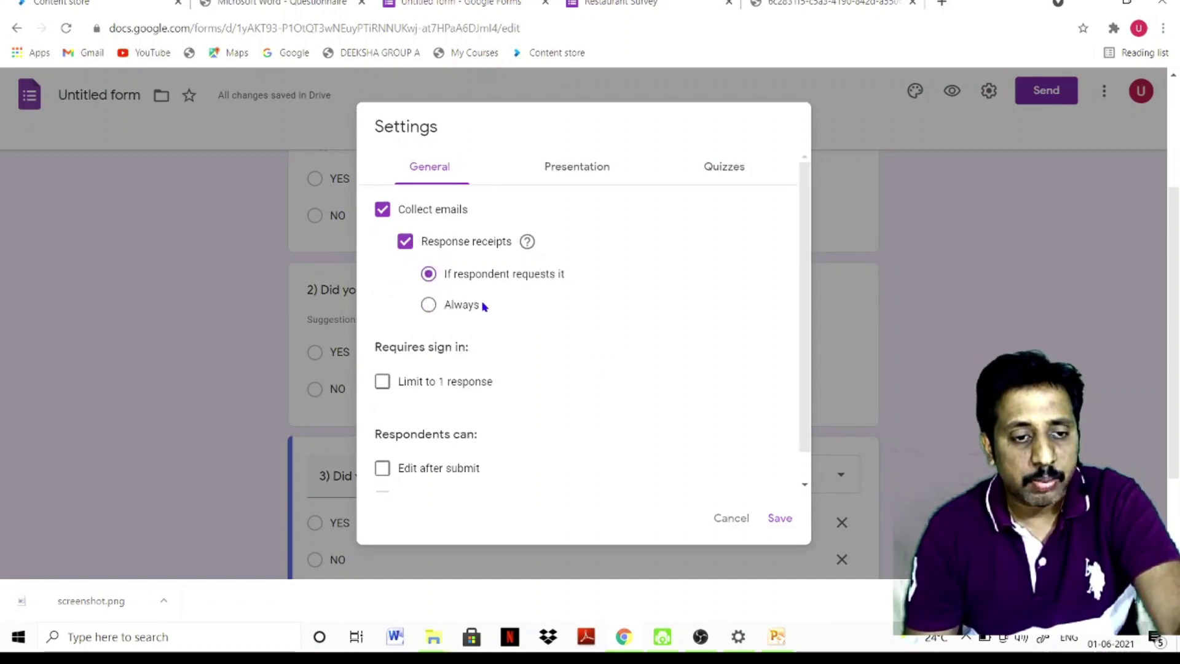
left_click(430, 304)
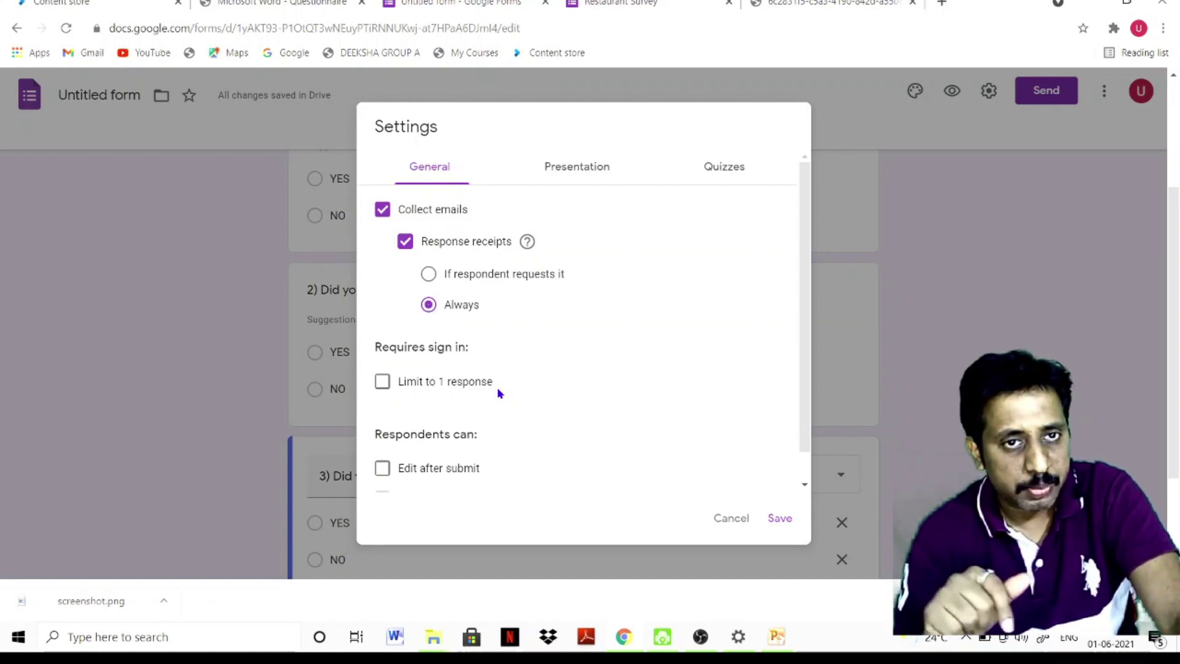
left_click(382, 382)
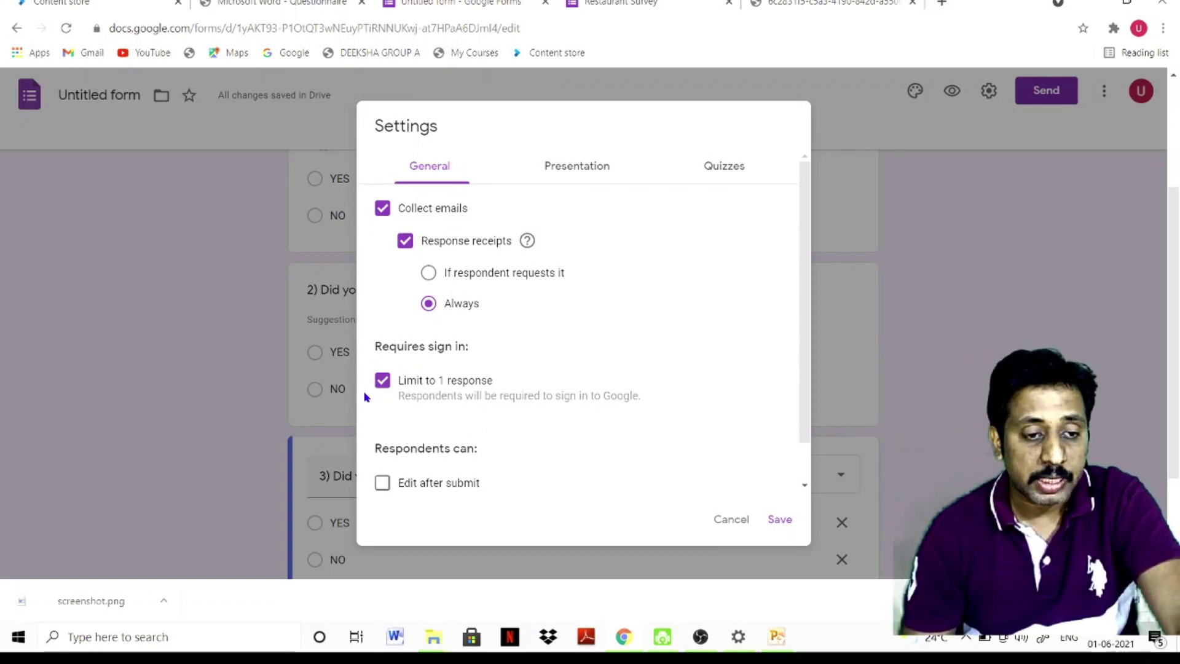
left_click(385, 383)
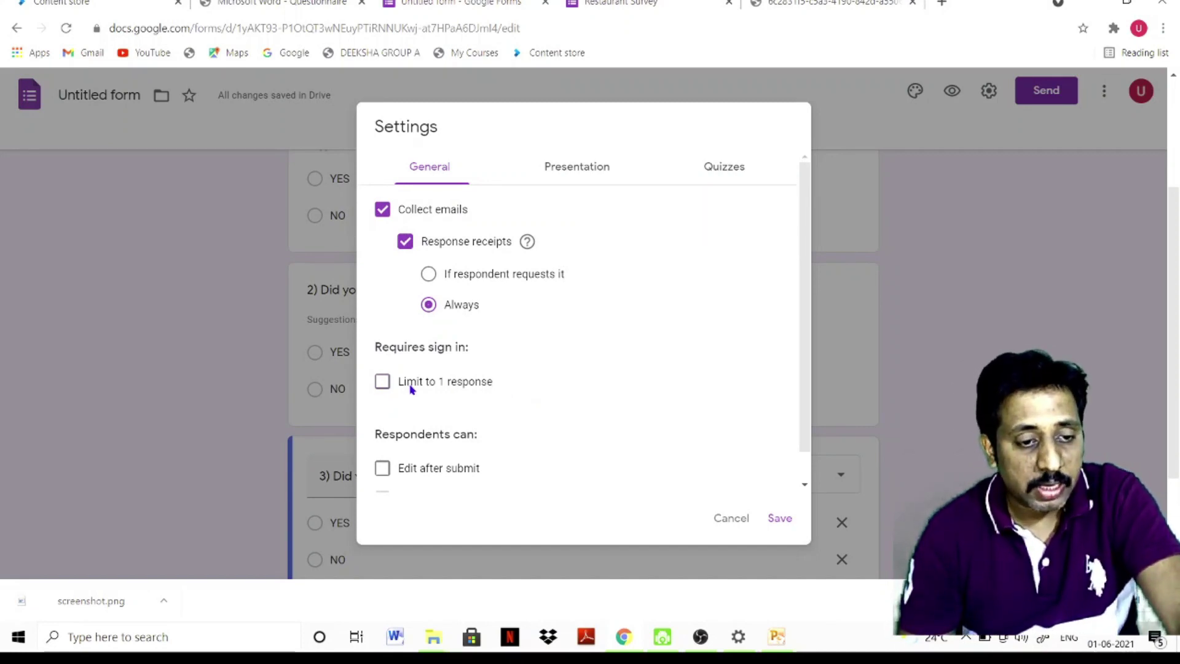
left_click(388, 381)
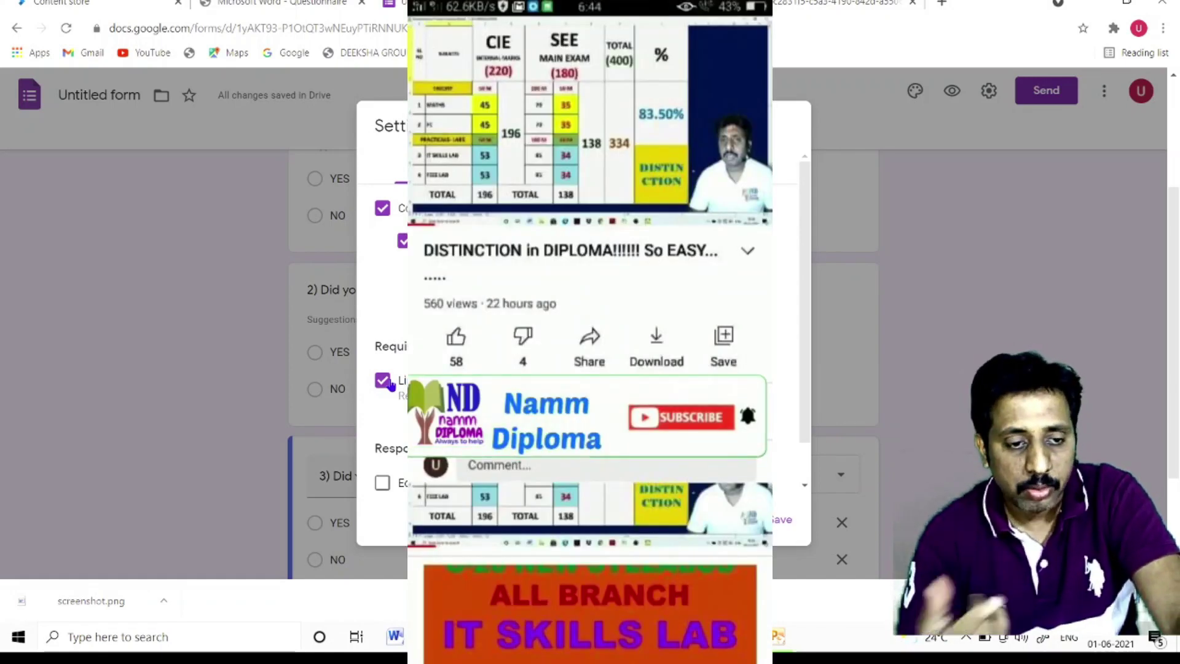
scroll(391, 384, "down", 1)
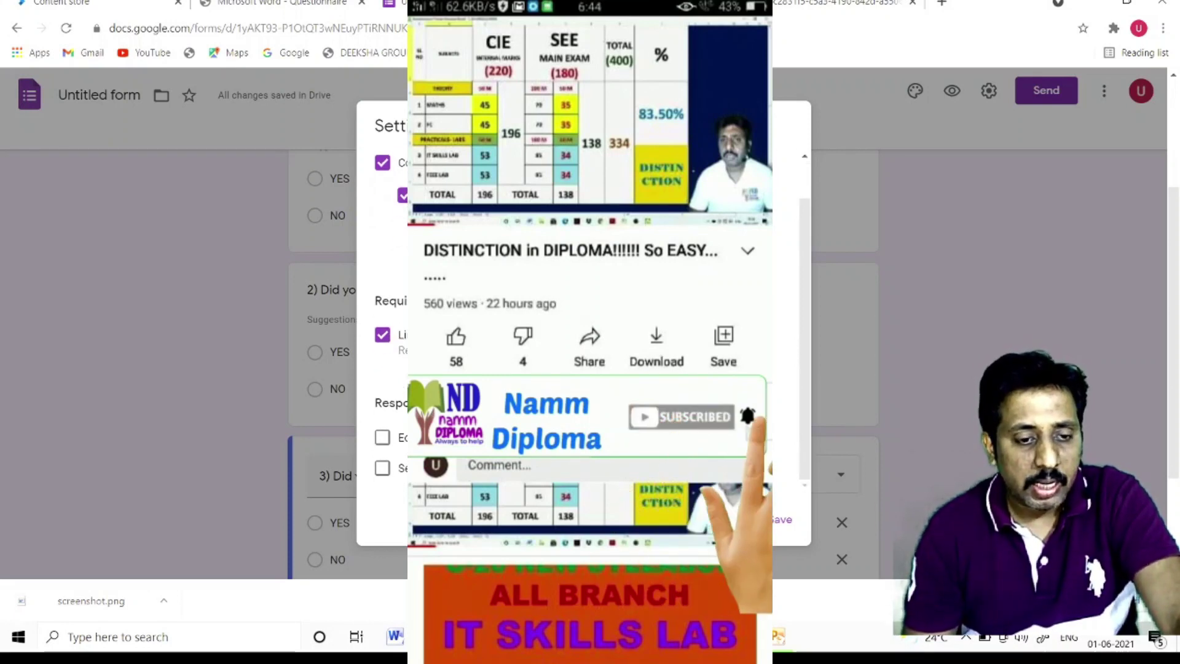
scroll(448, 448, "down", 3)
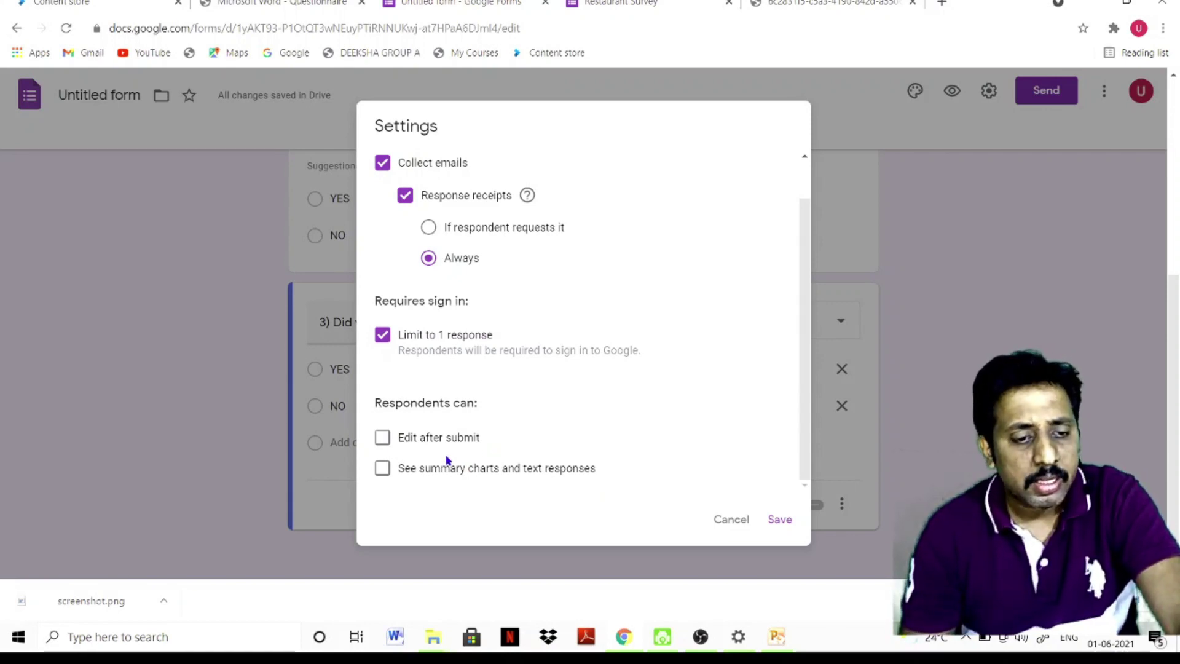
Let respondents see summary charts and text responses, and turn on Show progress bar
left_click(383, 471)
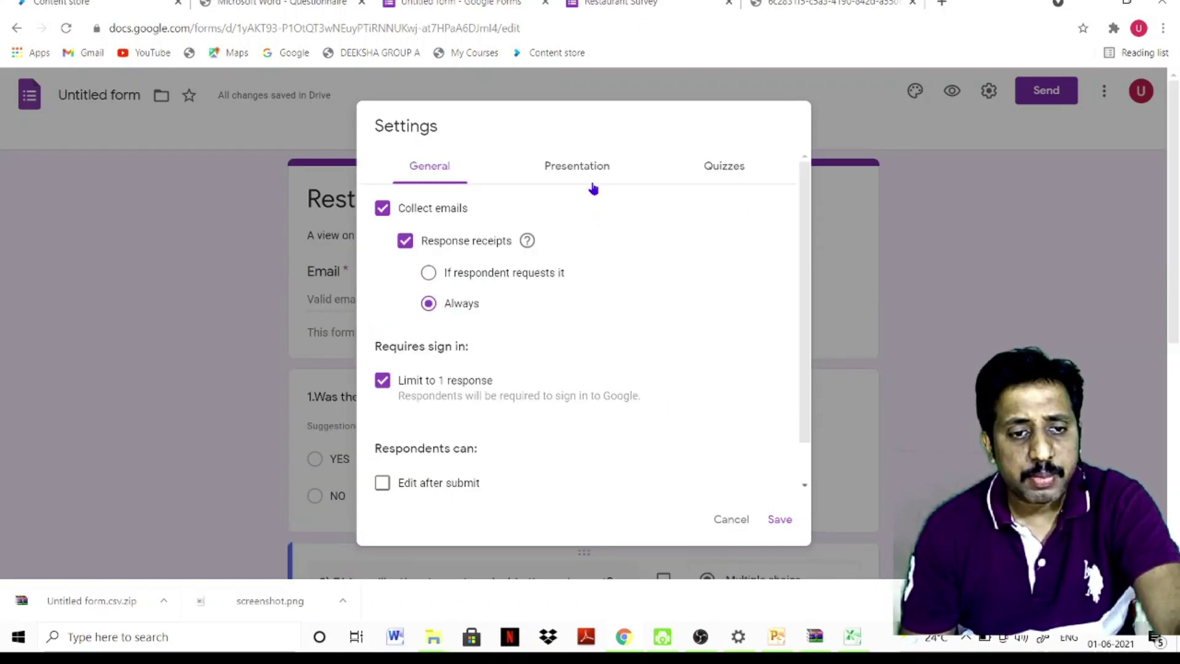
left_click(591, 171)
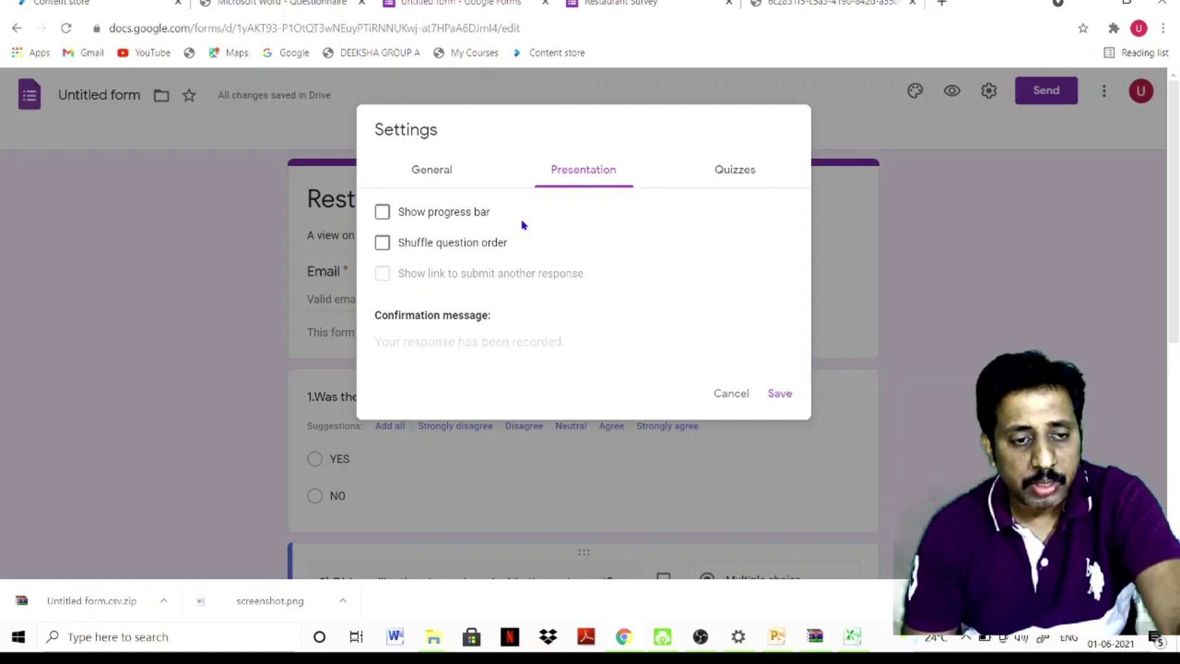
left_click(380, 212)
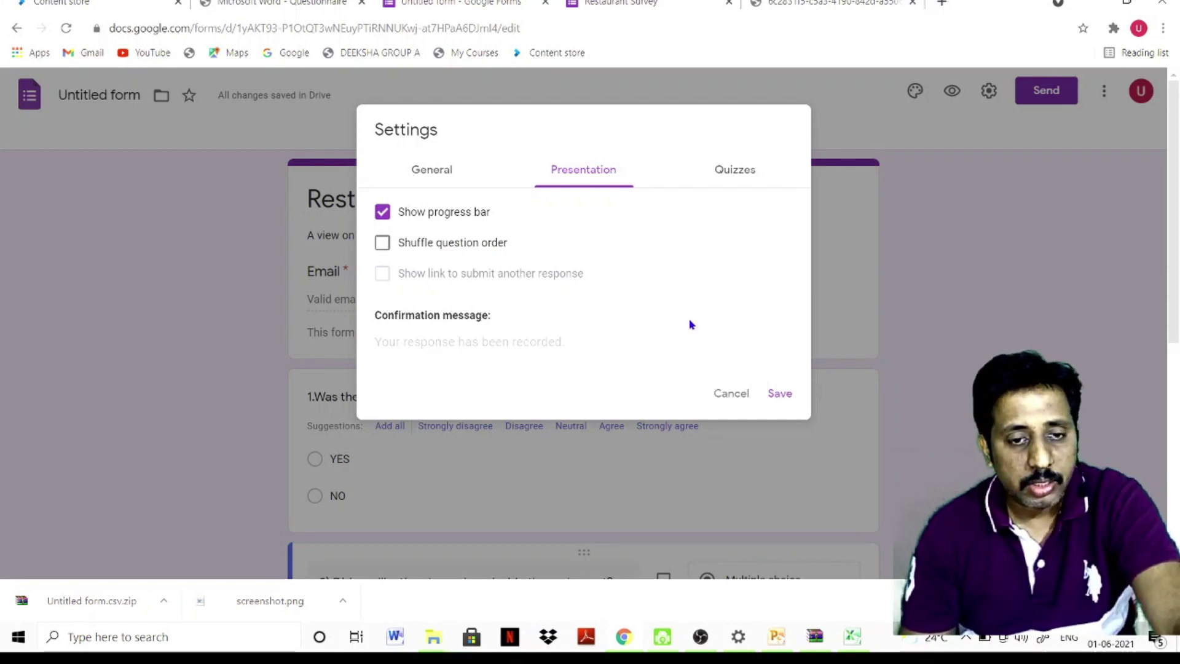
Check the Quizzes settings, then save and close the form settings
left_click(735, 172)
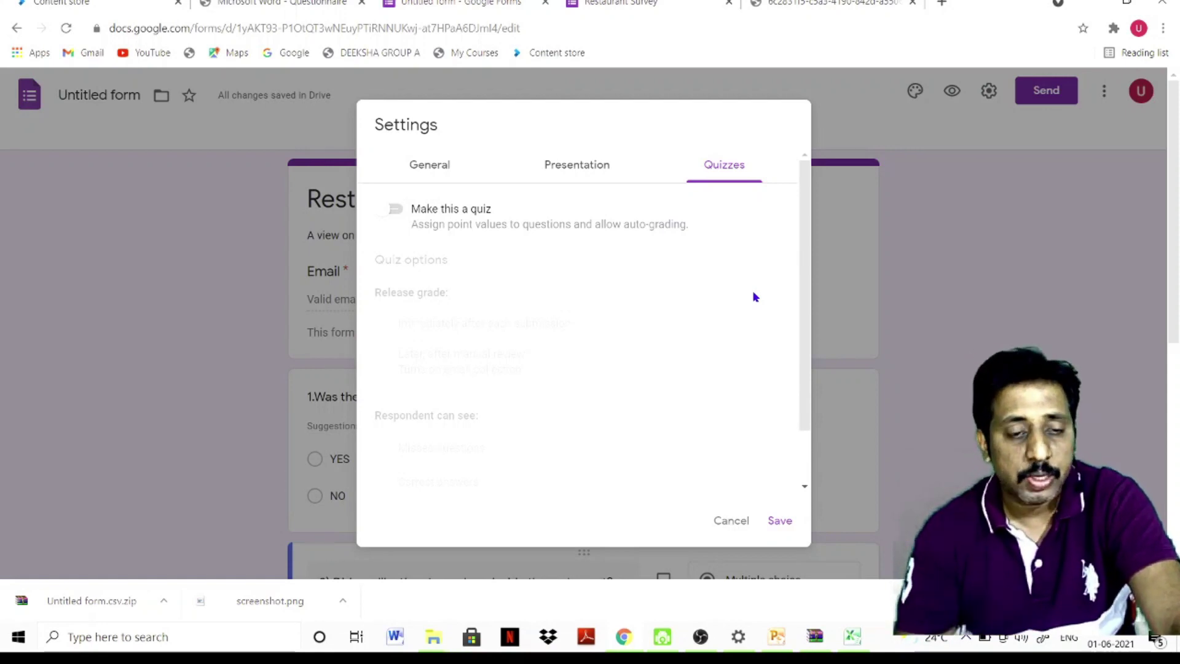
left_click(429, 167)
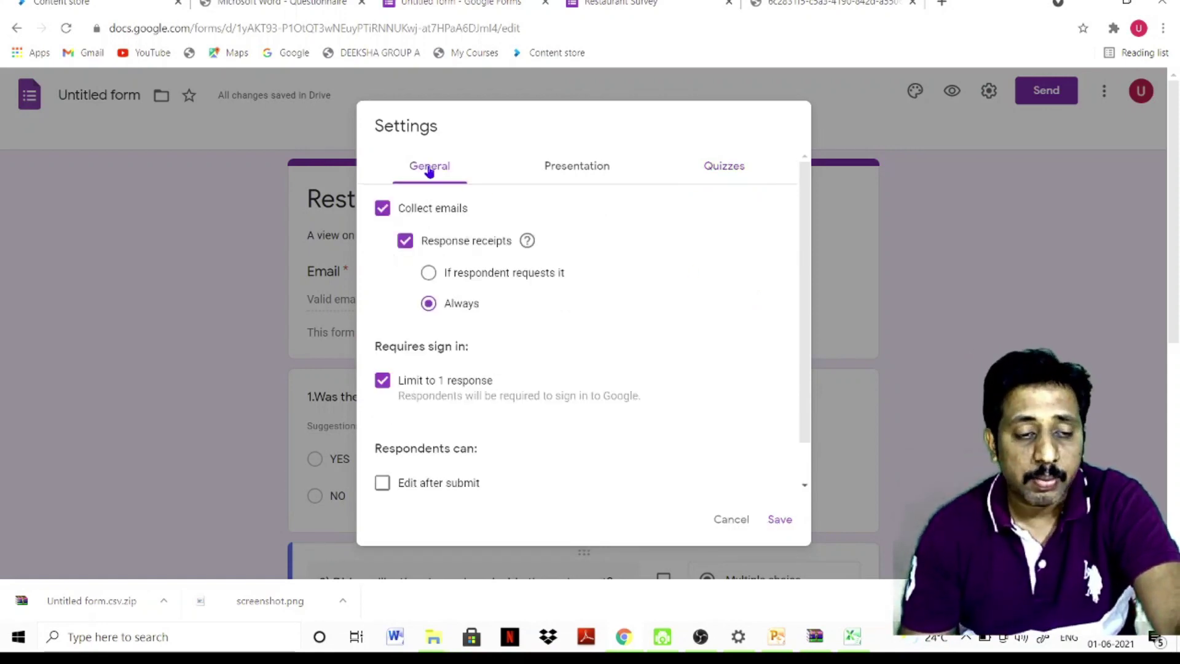
left_click(559, 166)
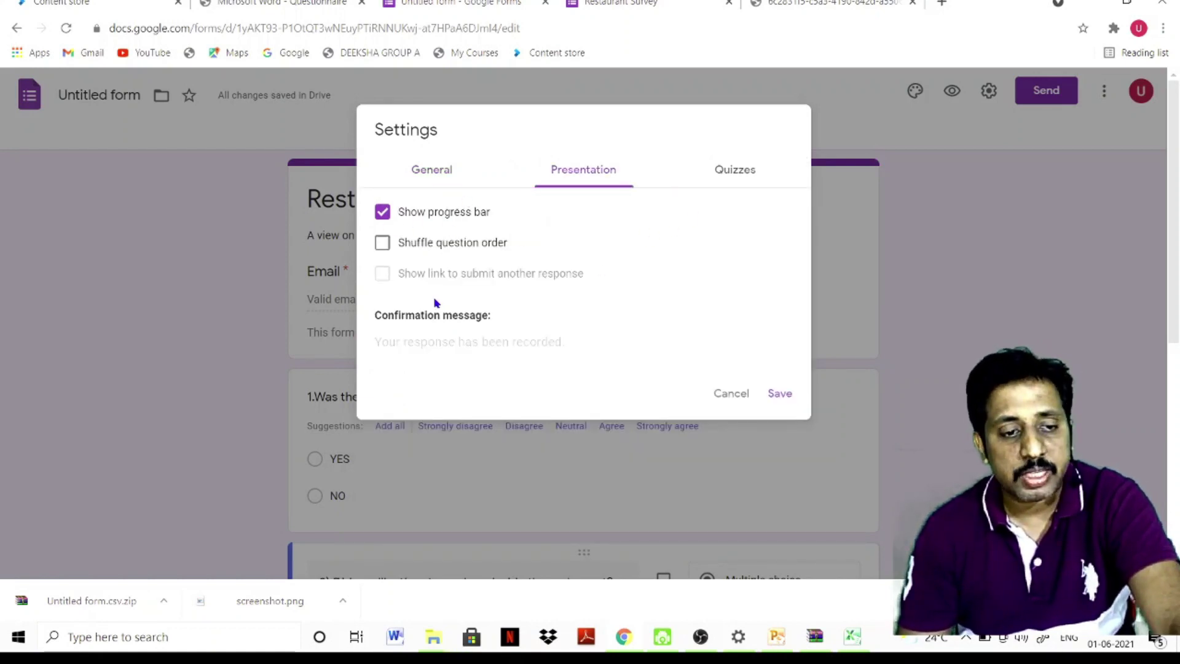
left_click(789, 393)
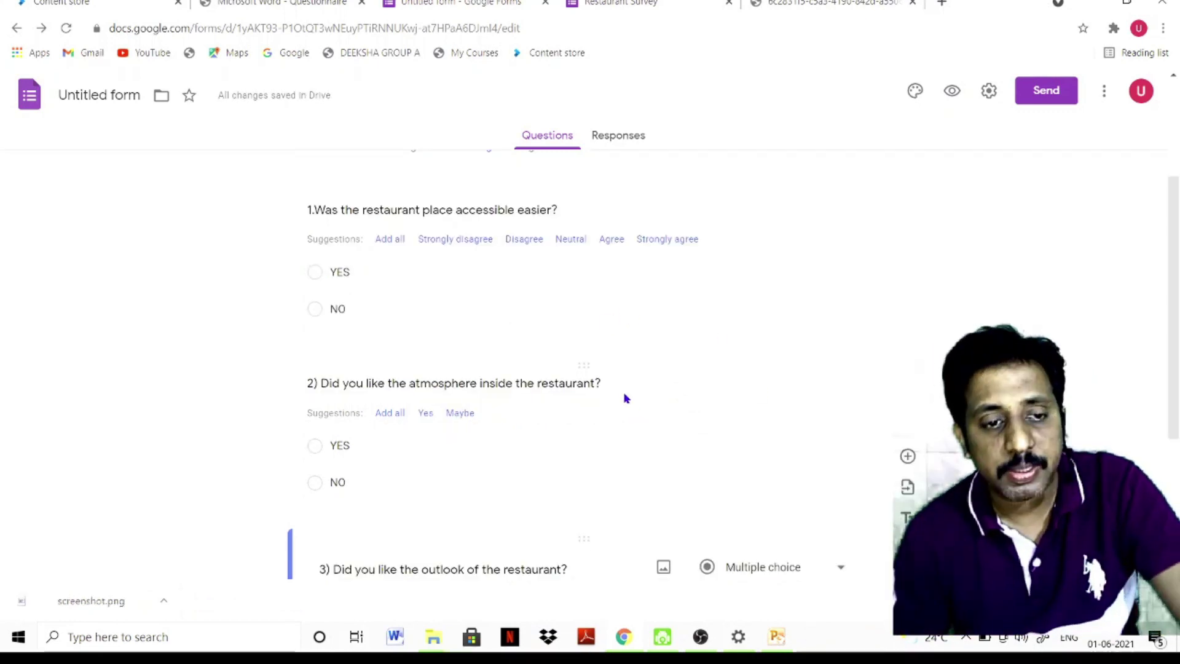
In Send form, tick Include form in email, then show the form's shareable link
scroll(624, 396, "up", 3)
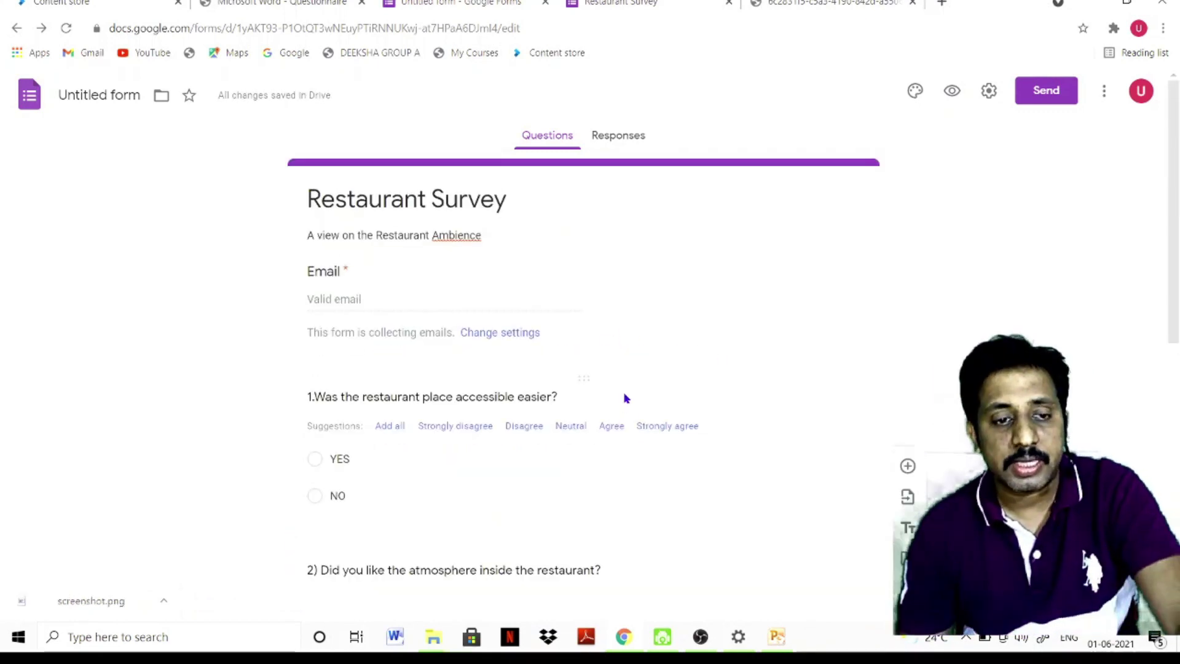
left_click(1041, 92)
left_click(396, 293)
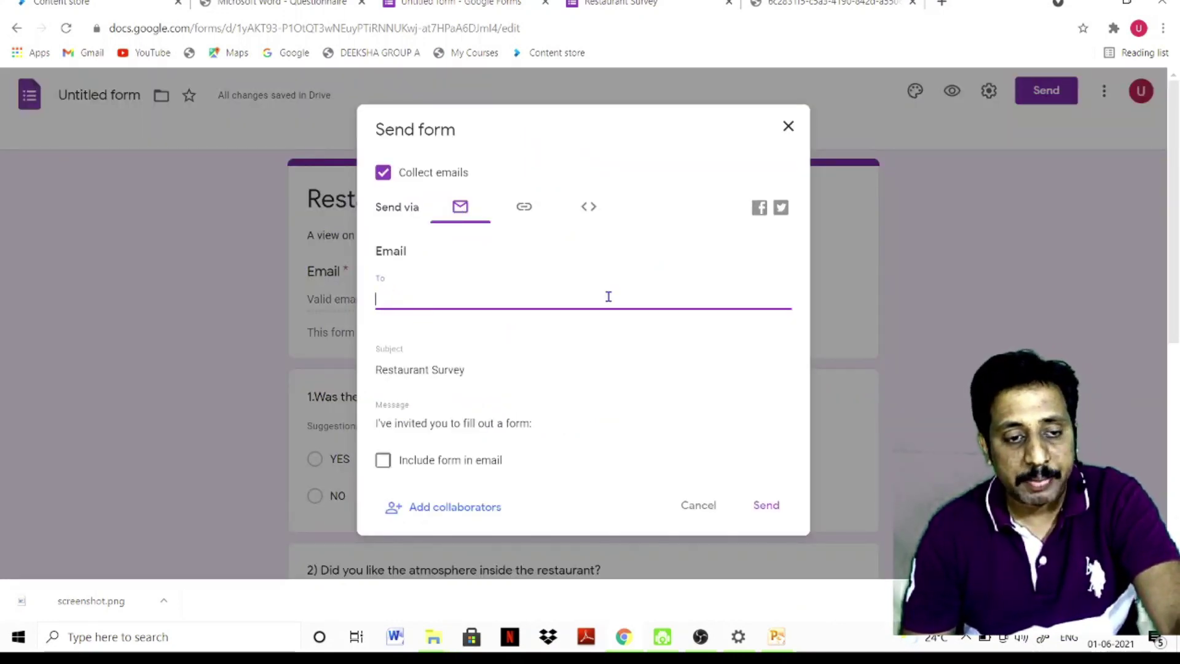
left_click(524, 208)
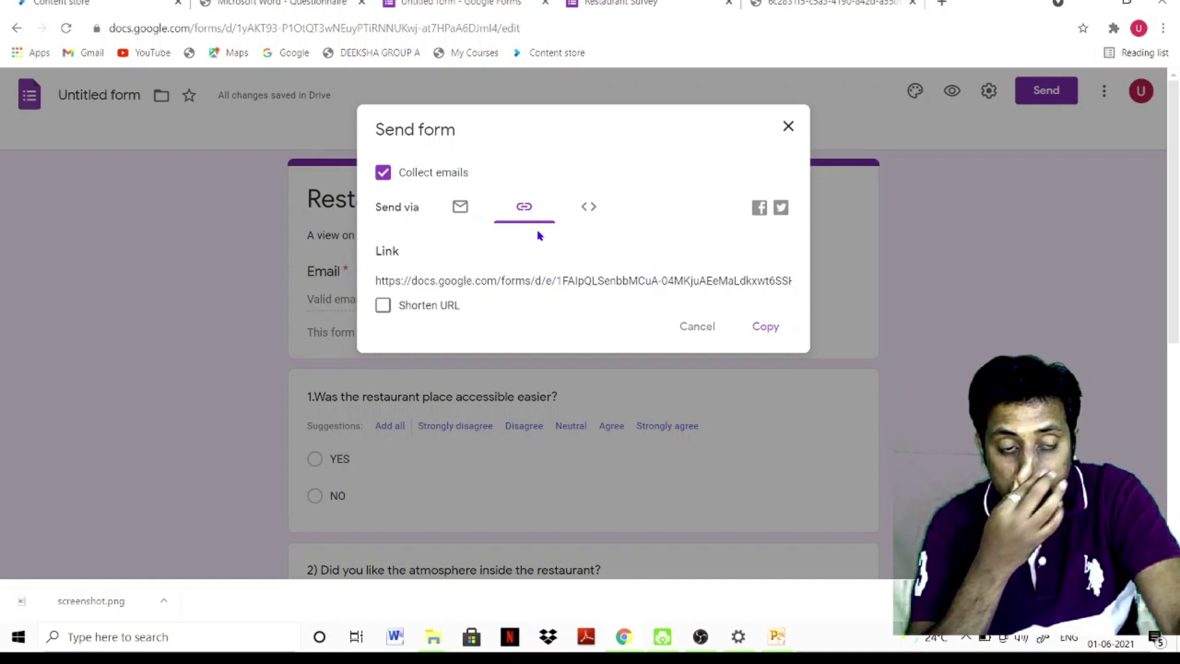
left_click(463, 208)
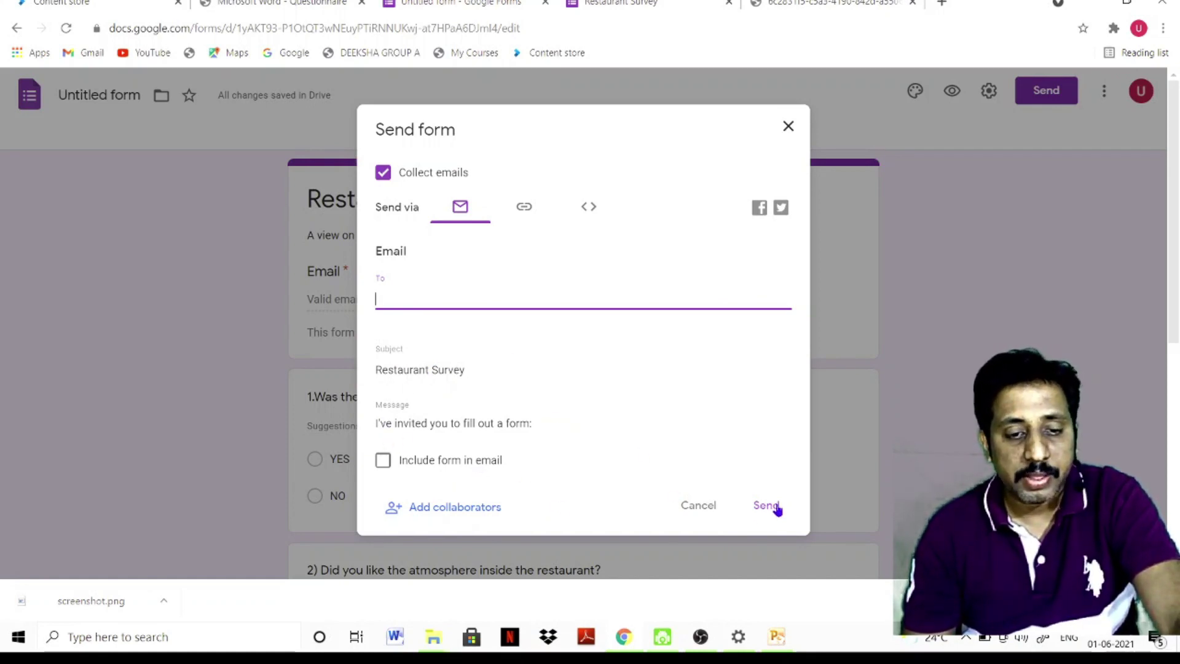
left_click(383, 460)
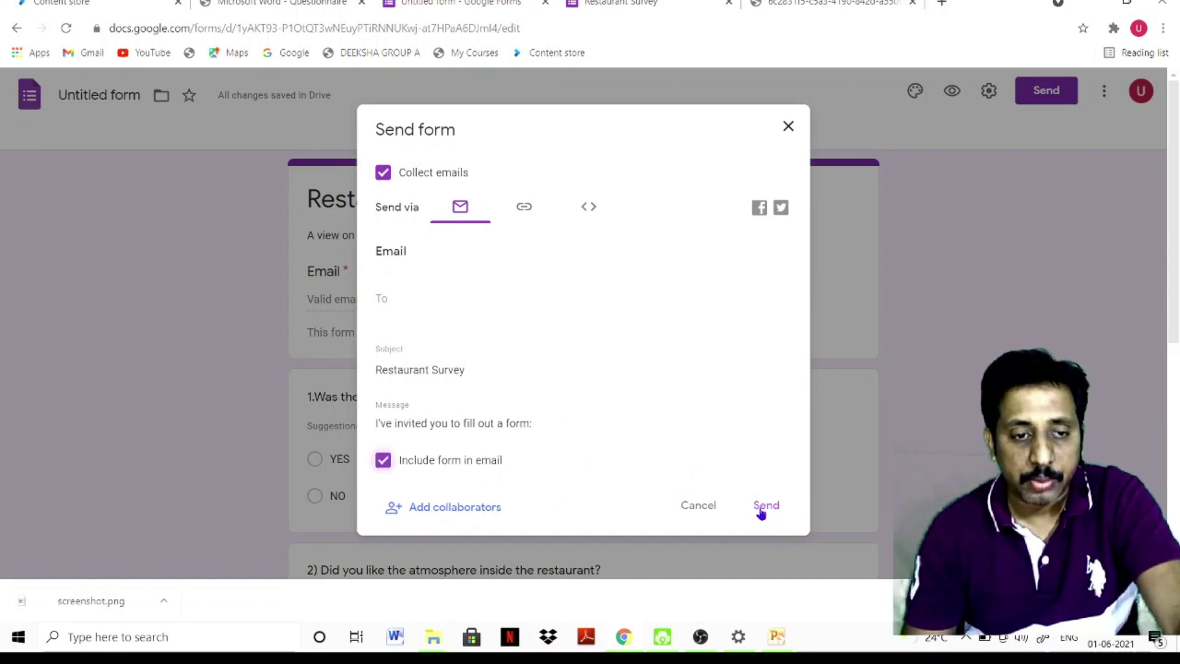
left_click(524, 206)
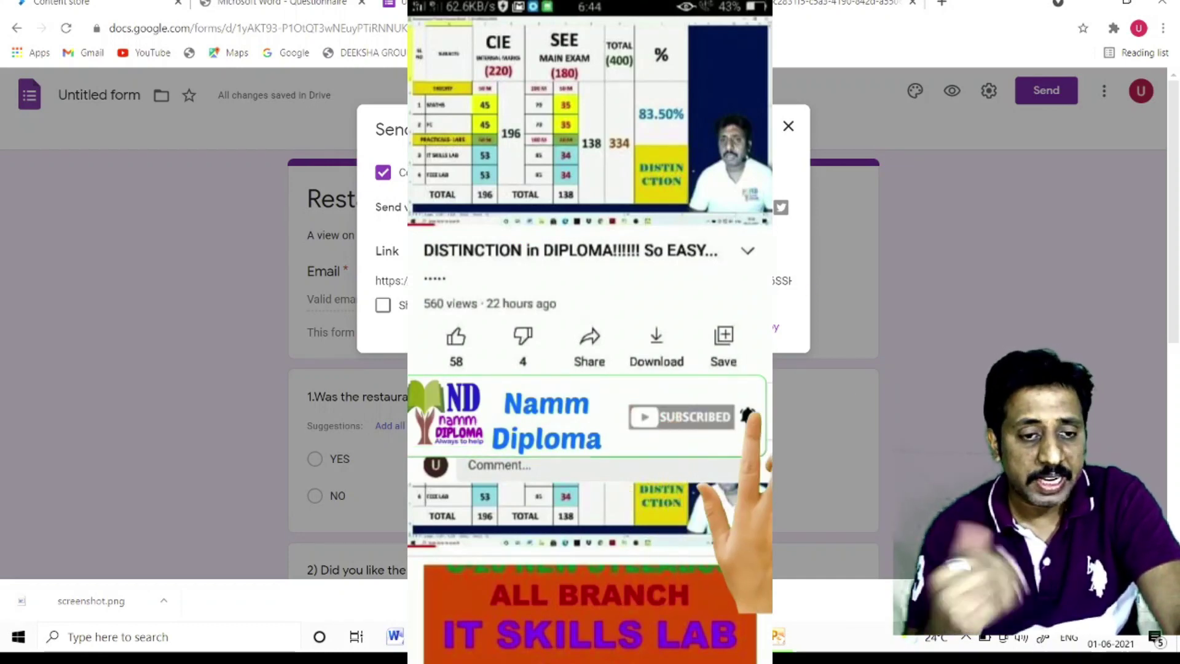
Close the Send dialog and load the Restaurant Survey's live respondent view
left_click(580, 416)
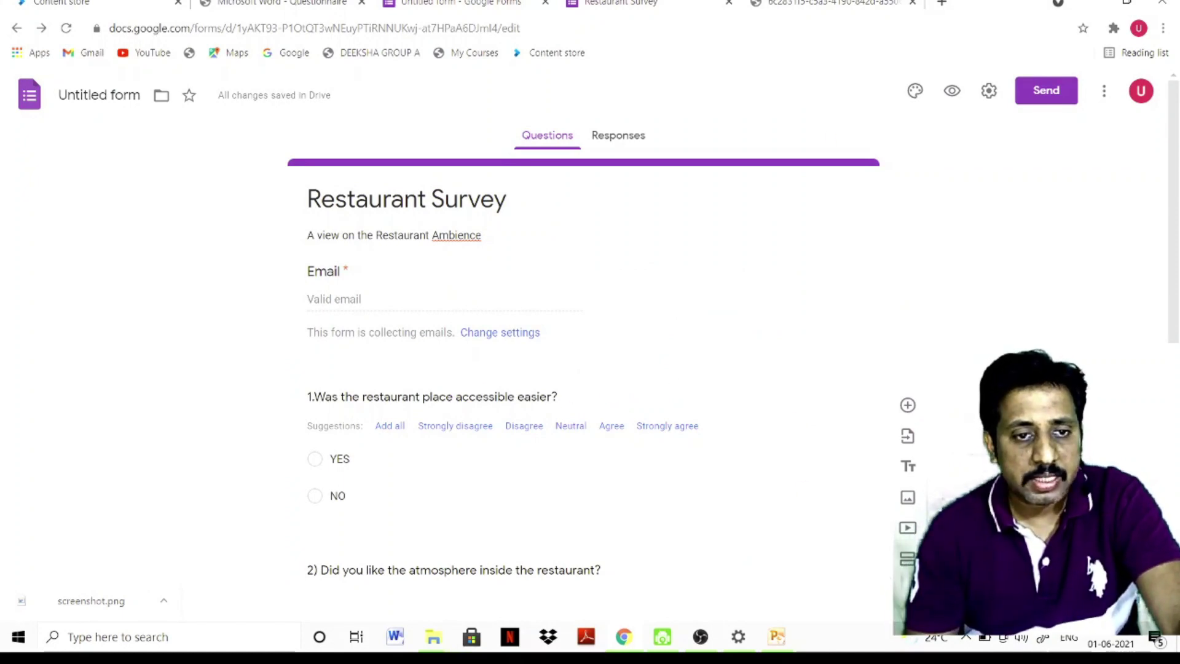
left_click(676, 3)
left_click(65, 28)
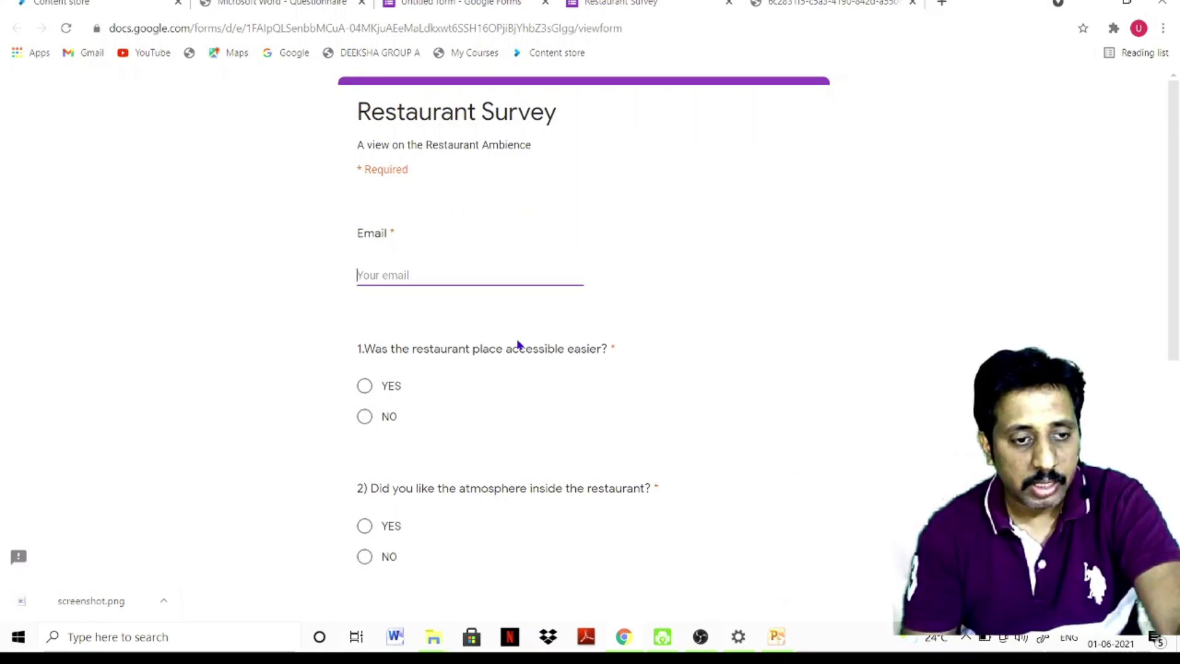
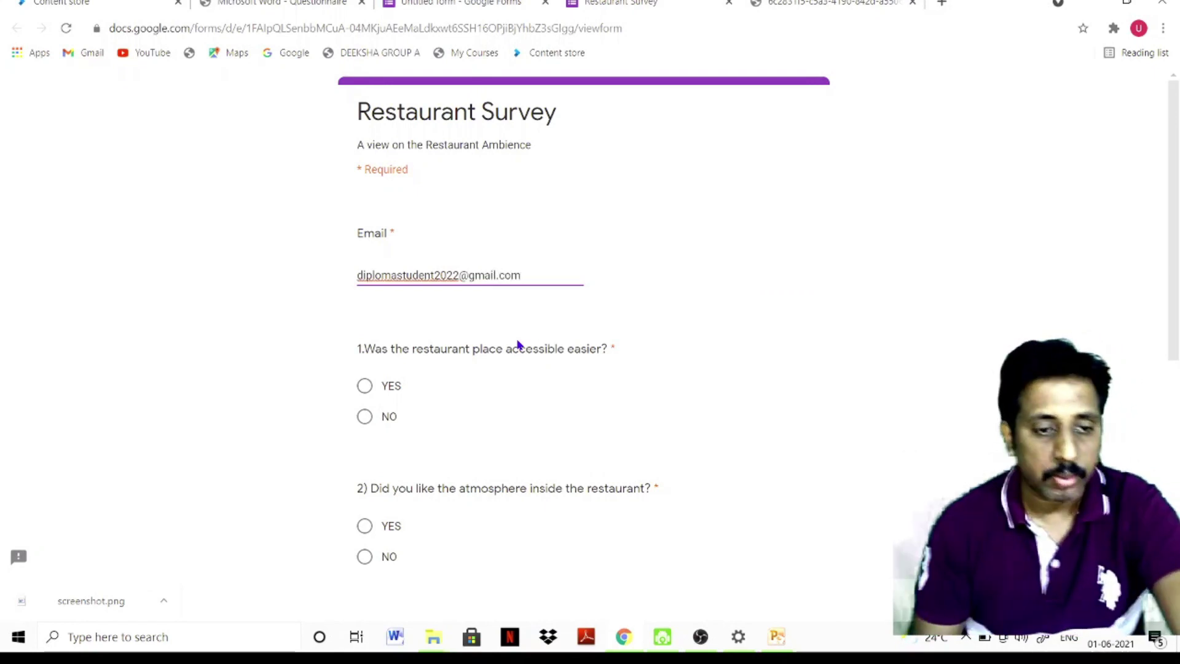
Enter the respondent's email address, answer YES to all three questions, and submit
scroll(521, 426, "down", 3)
scroll(482, 345, "down", 1)
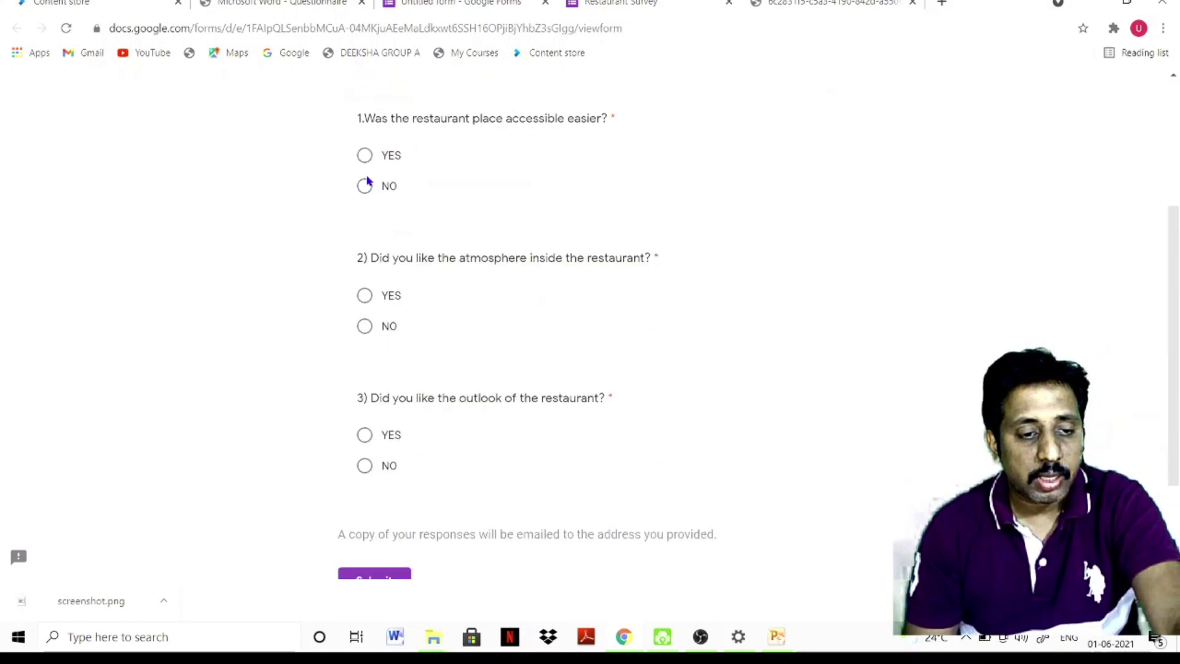
left_click(359, 156)
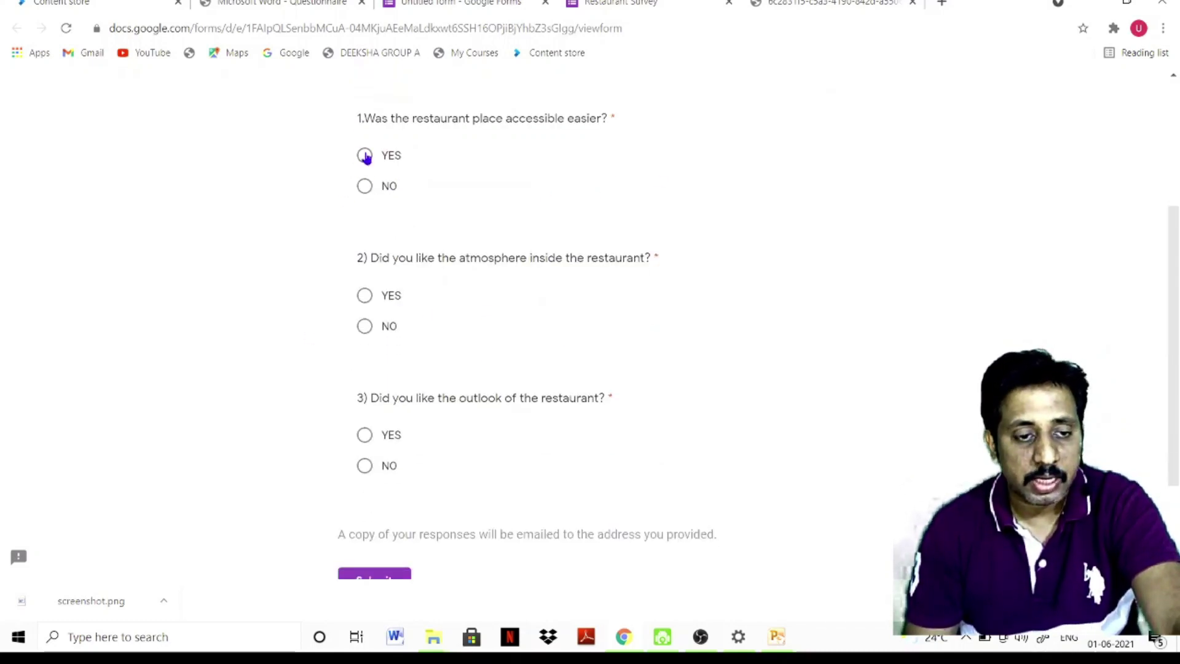
left_click(365, 297)
scroll(470, 403, "down", 1)
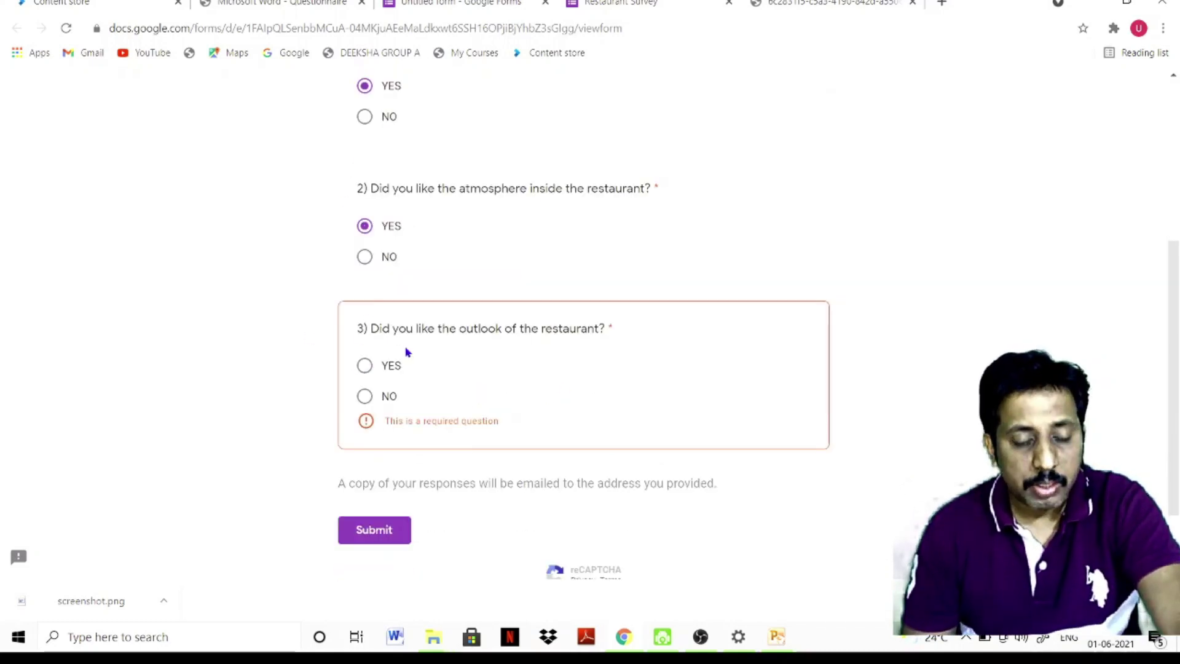
left_click(382, 541)
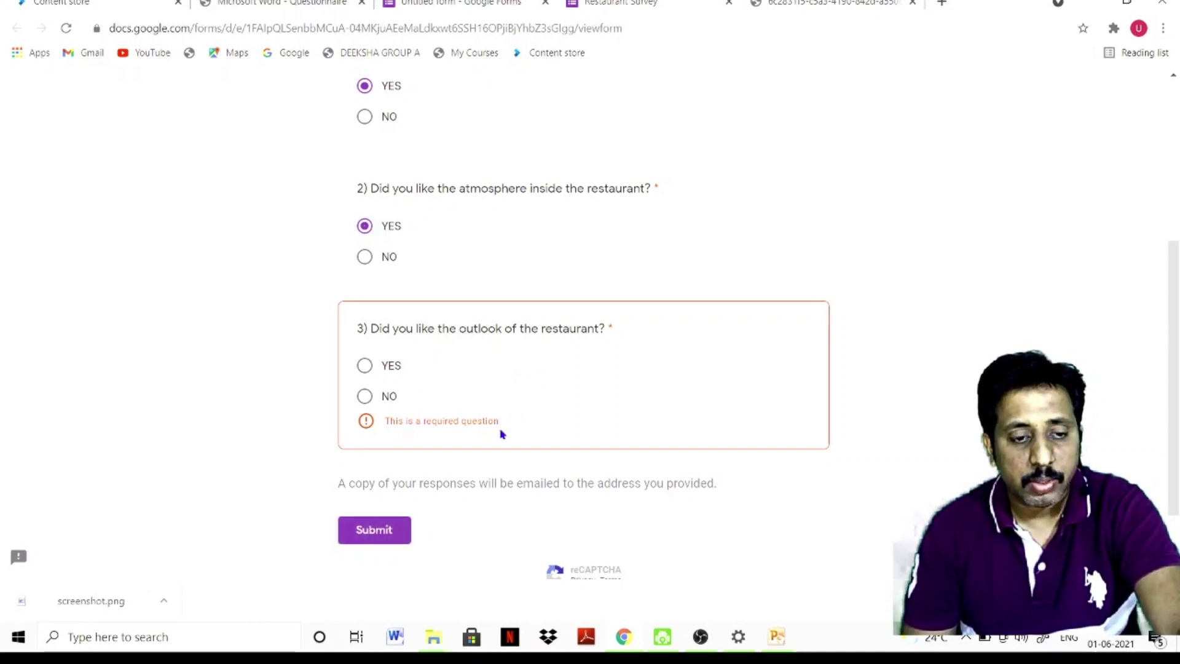
left_click(365, 366)
left_click(386, 511)
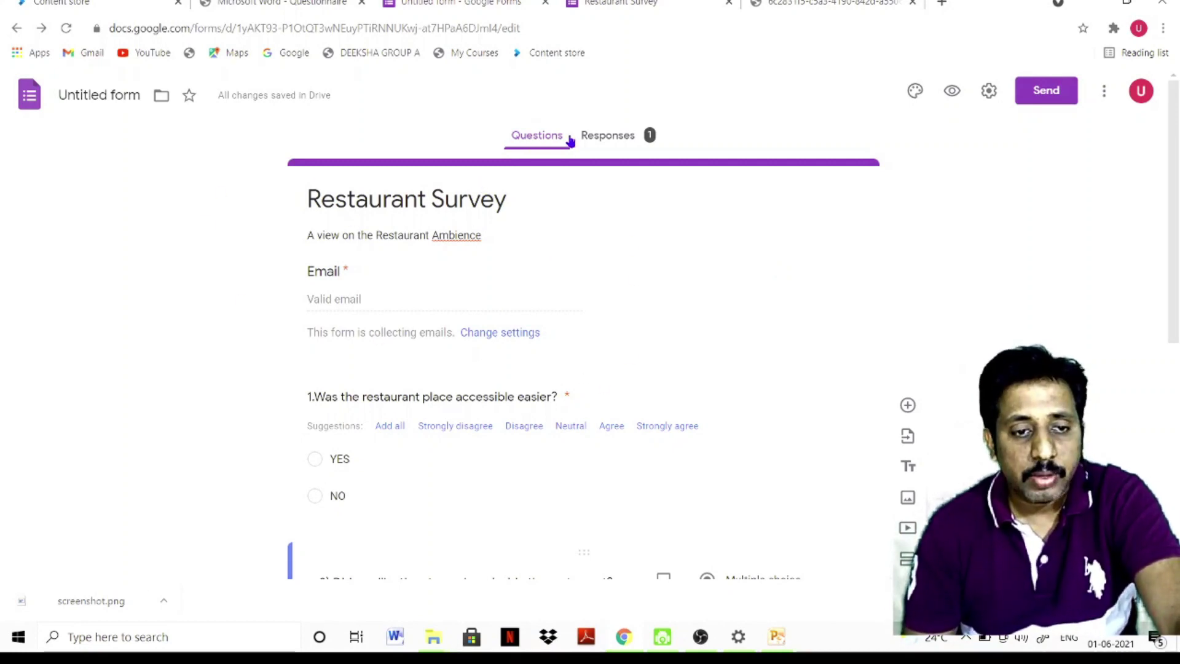
Review the single response in the Summary, Question and Individual views
left_click(619, 137)
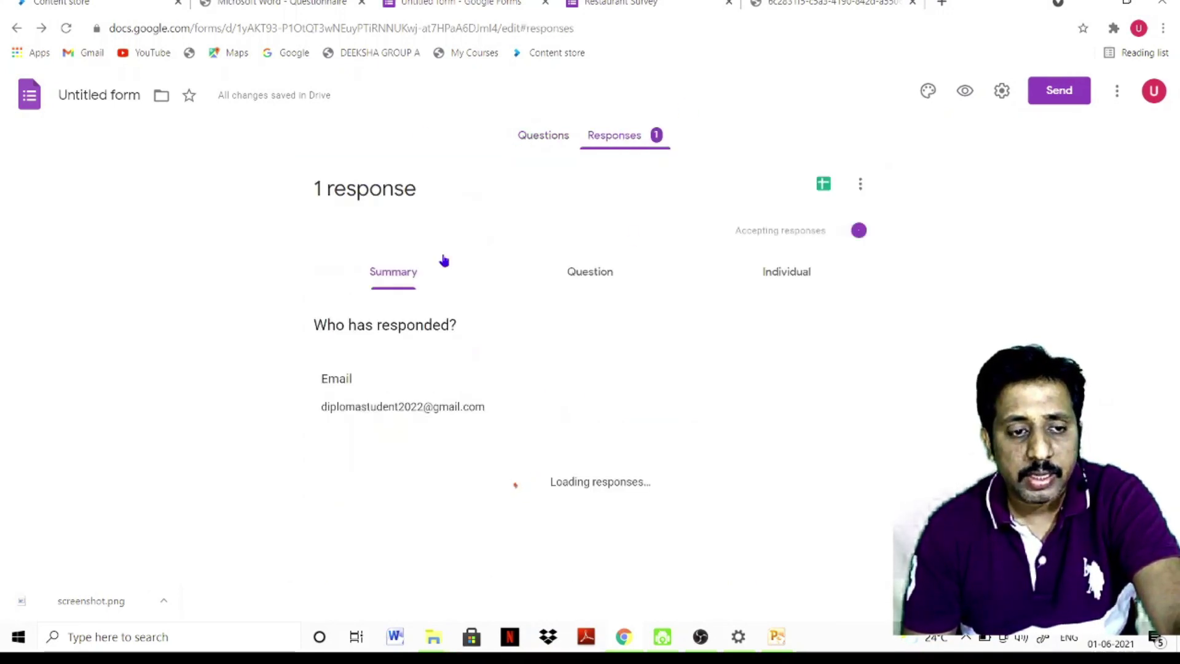
scroll(565, 390, "down", 4)
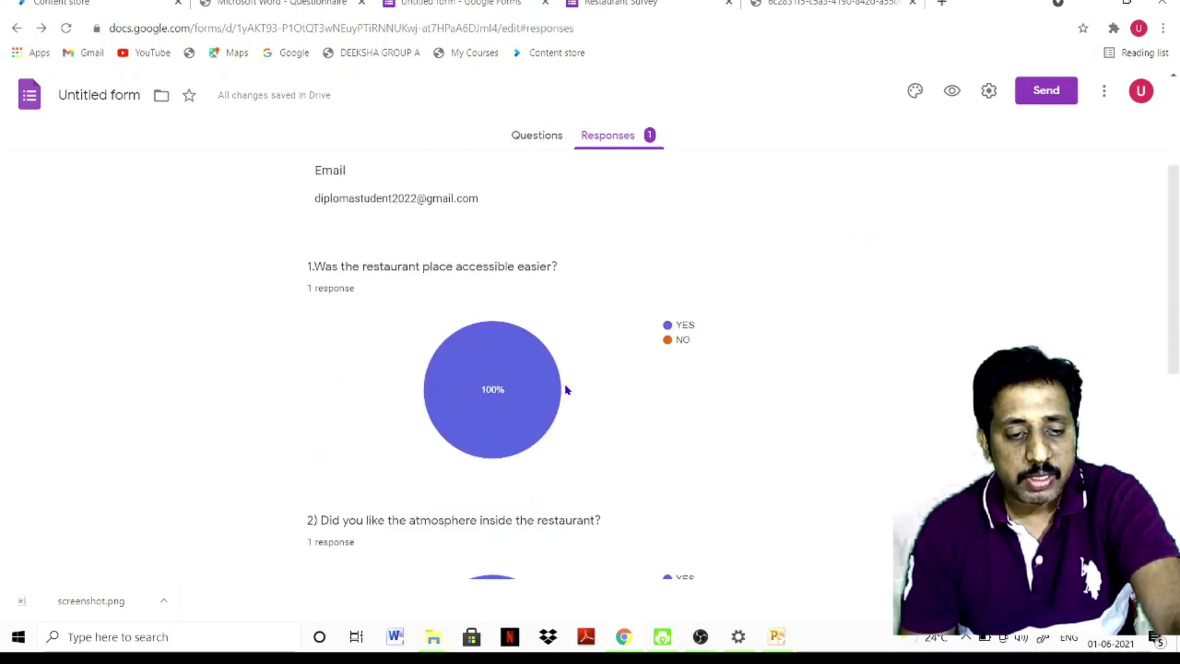
scroll(614, 400, "down", 4)
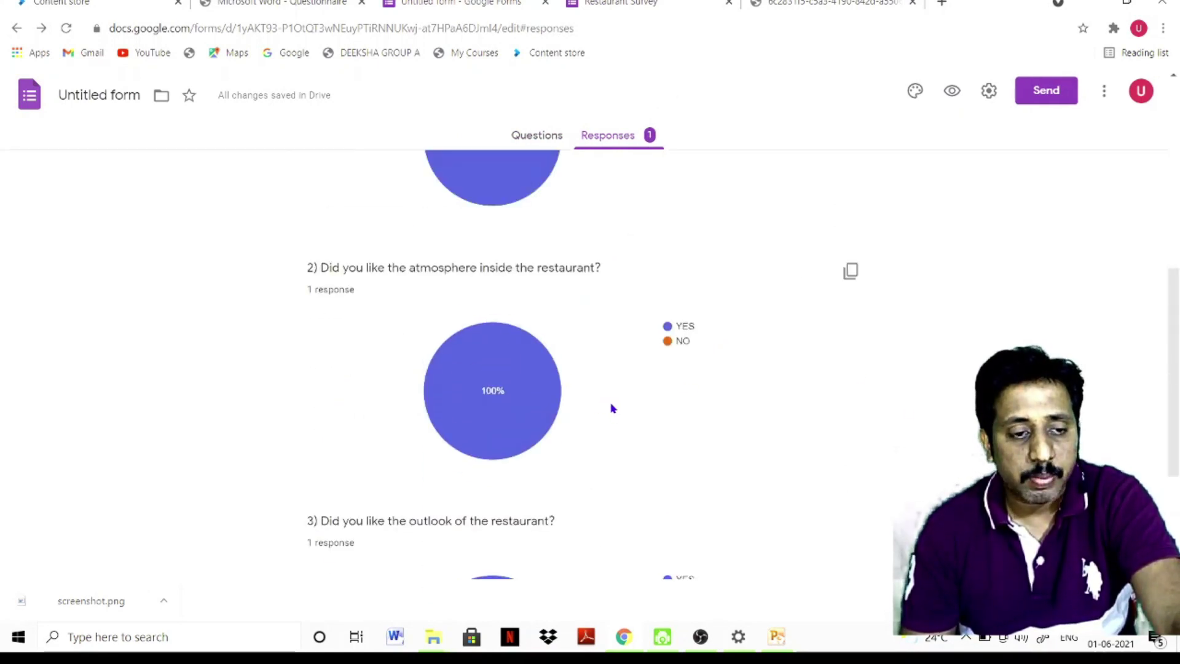
scroll(613, 409, "up", 8)
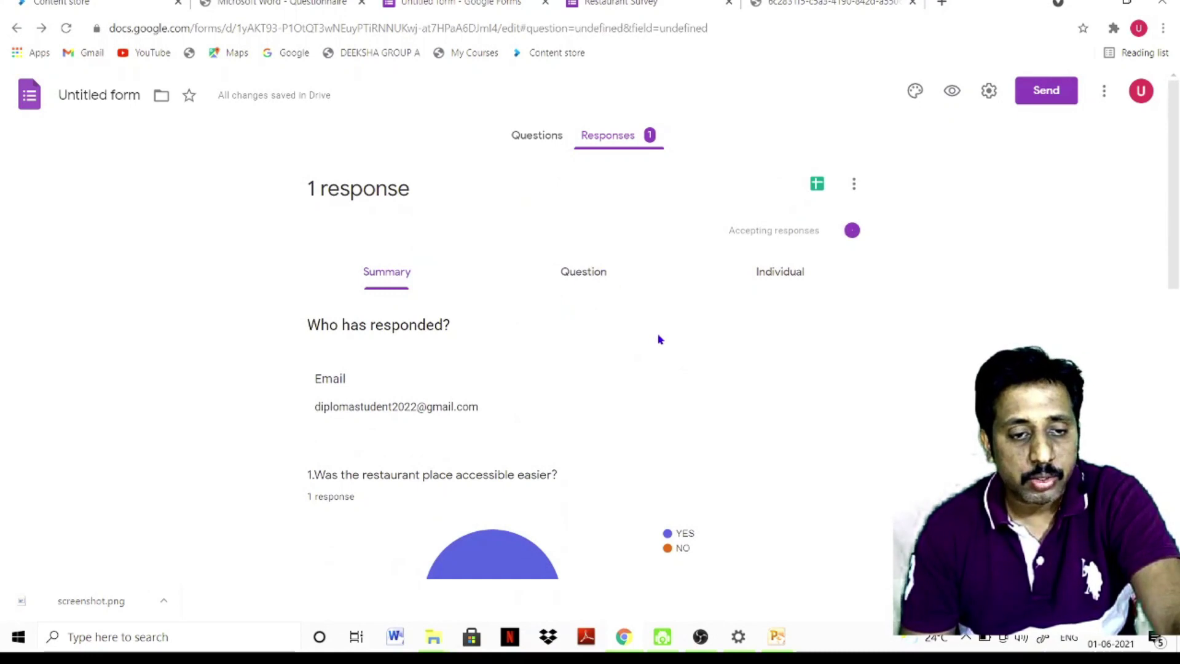
left_click(583, 271)
scroll(595, 455, "down", 1)
scroll(737, 368, "up", 1)
left_click(793, 284)
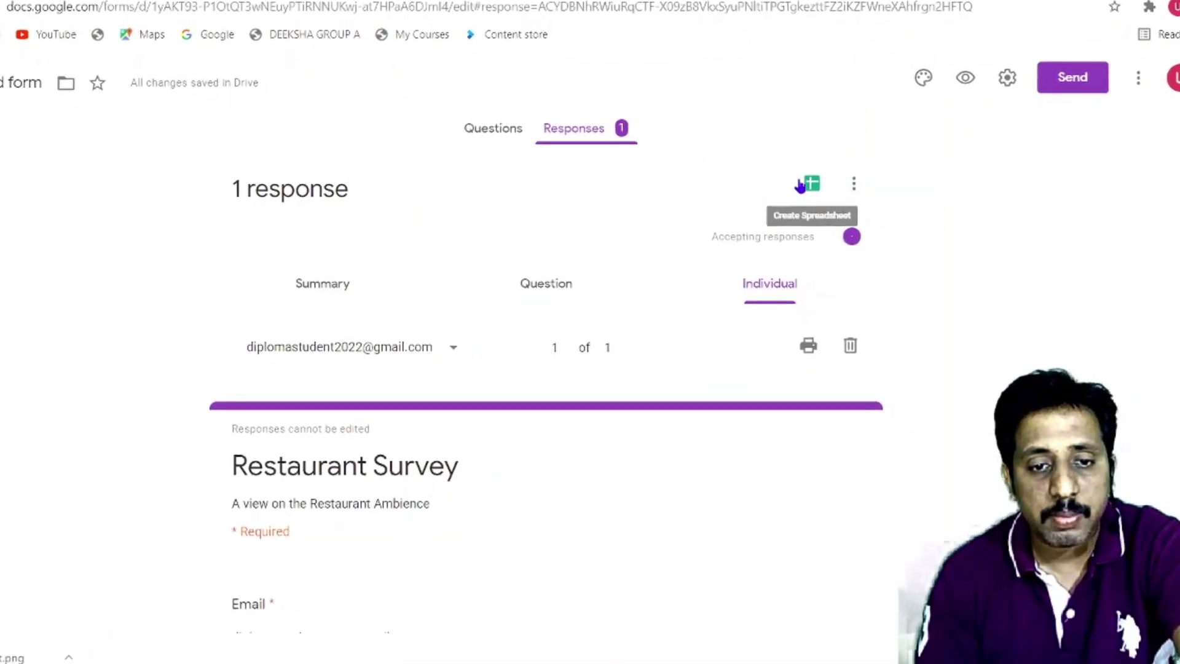
Download the responses as Untitled form.csv and open the file from its download folder
left_click(857, 189)
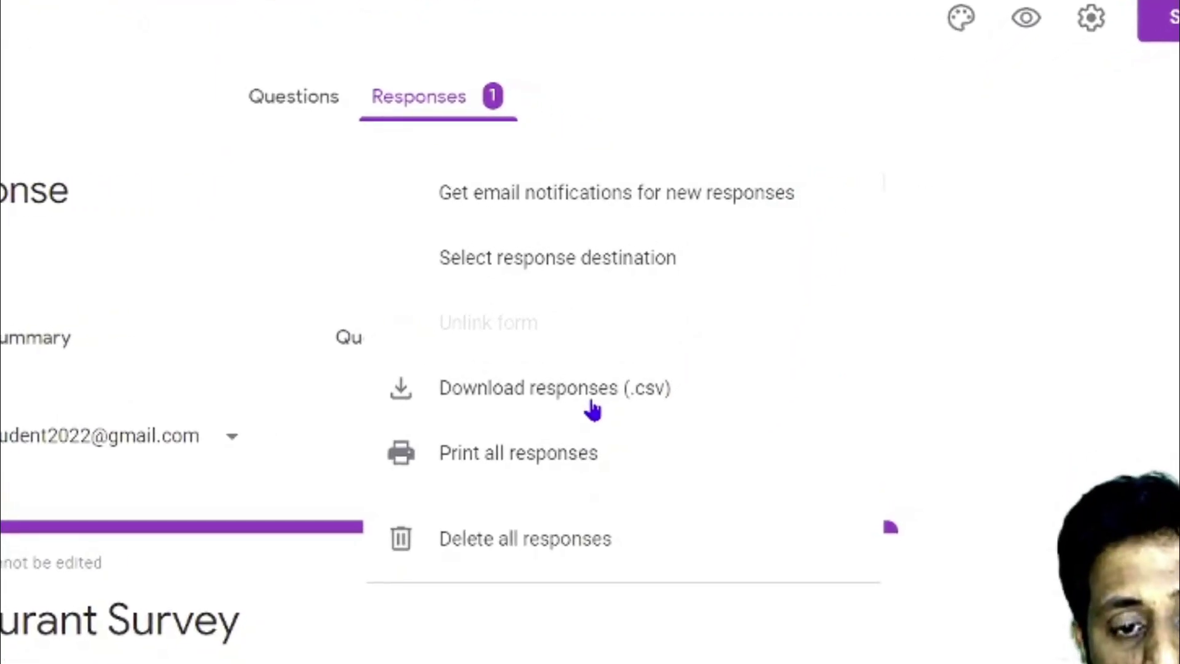
left_click(611, 388)
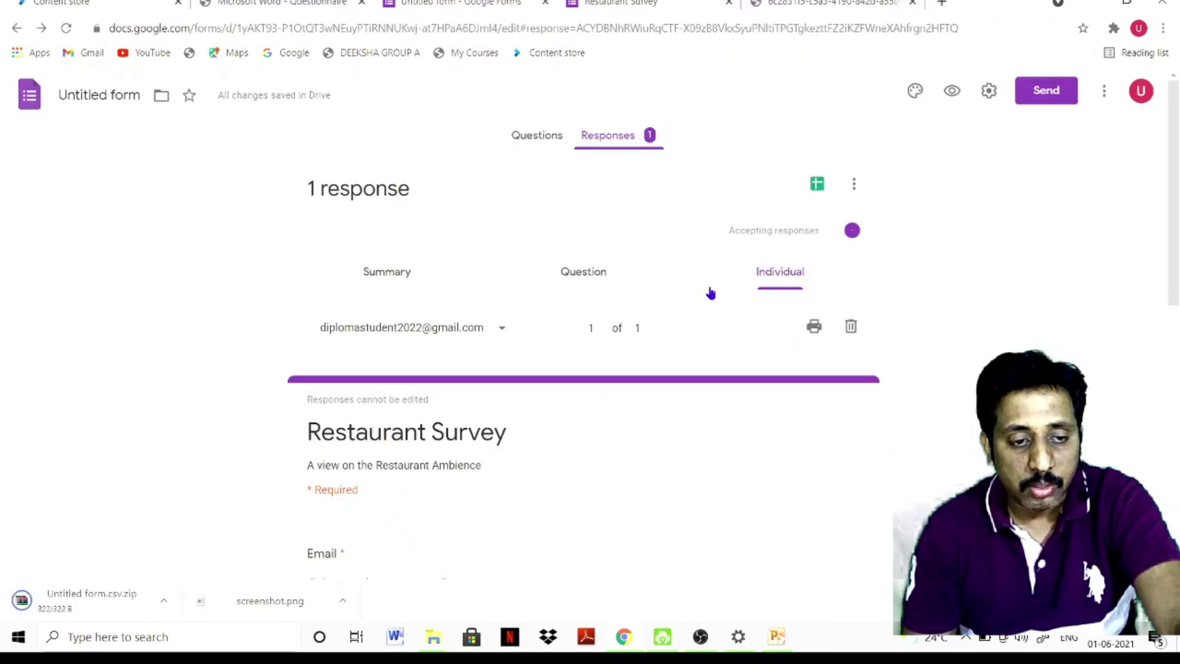
left_click(163, 600)
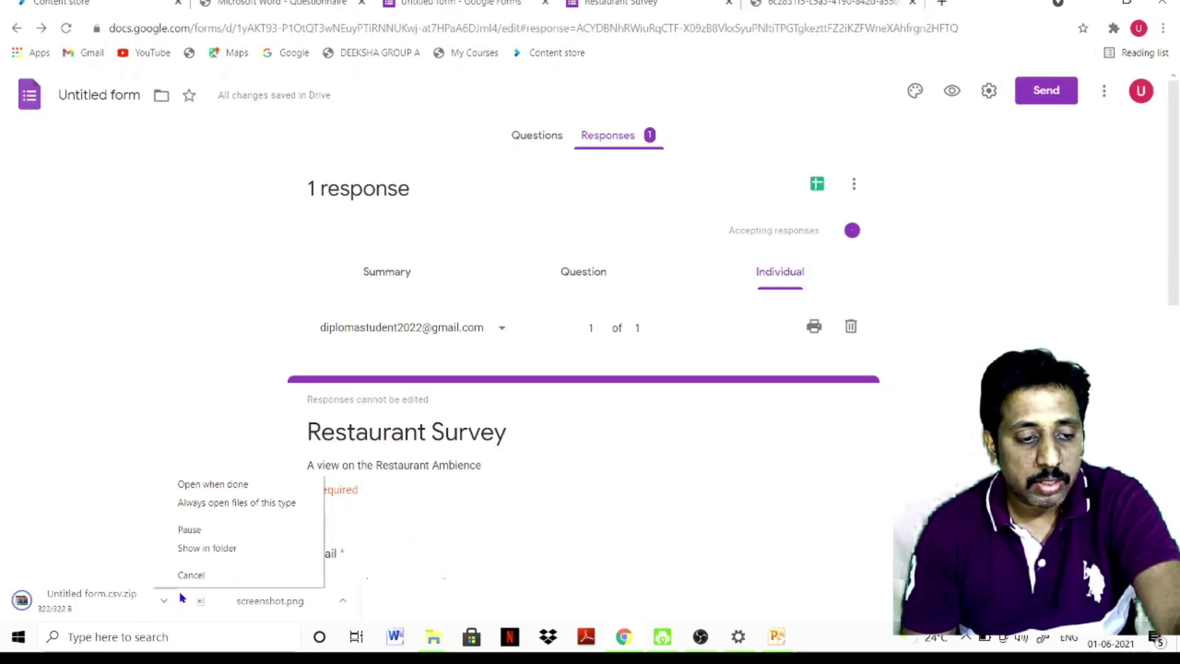
left_click(199, 548)
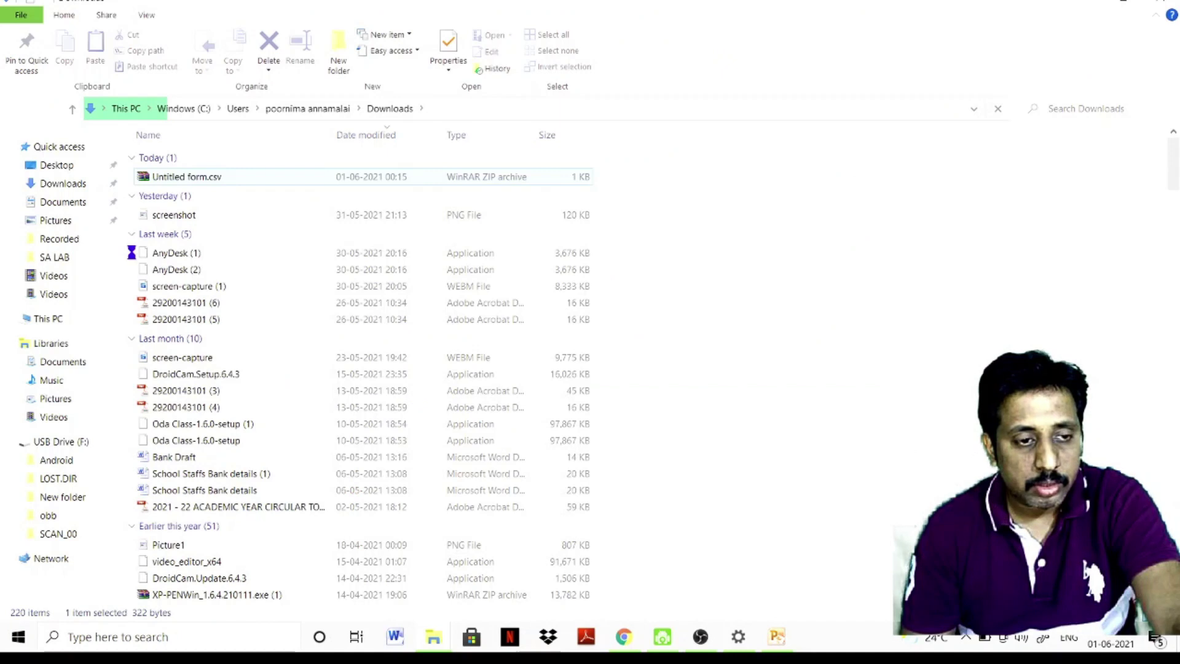
double_click(203, 179)
left_click(150, 254)
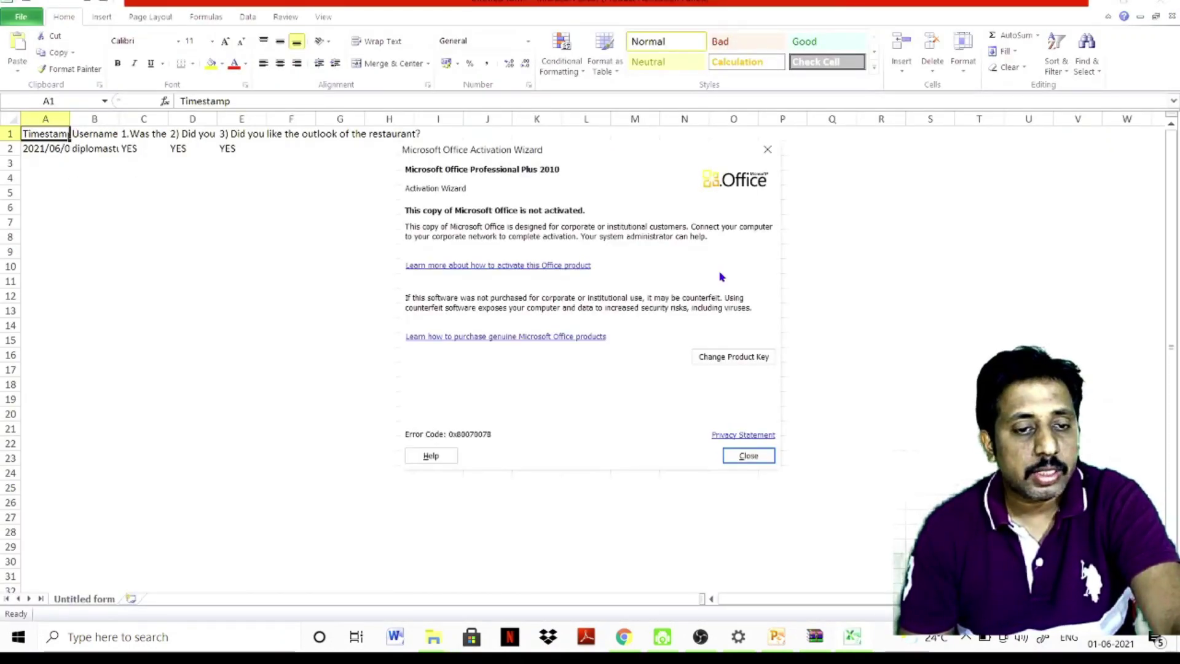
Dismiss the Office activation notice and AutoFit columns A through E
left_click(94, 265)
double_click(68, 119)
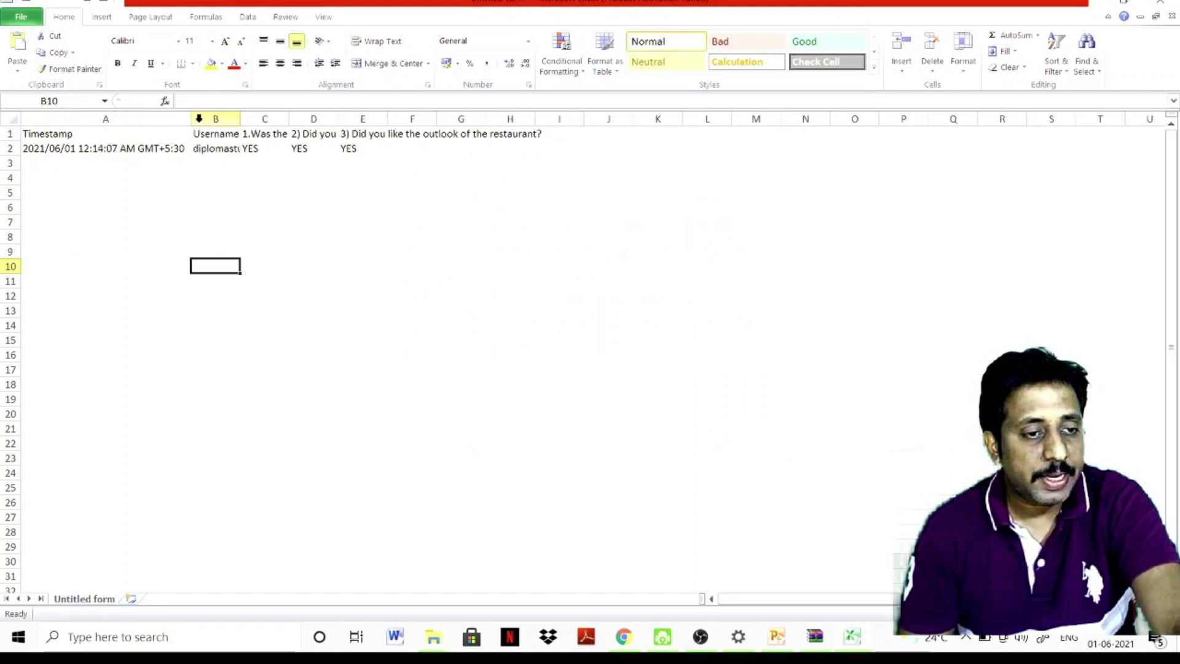
double_click(240, 119)
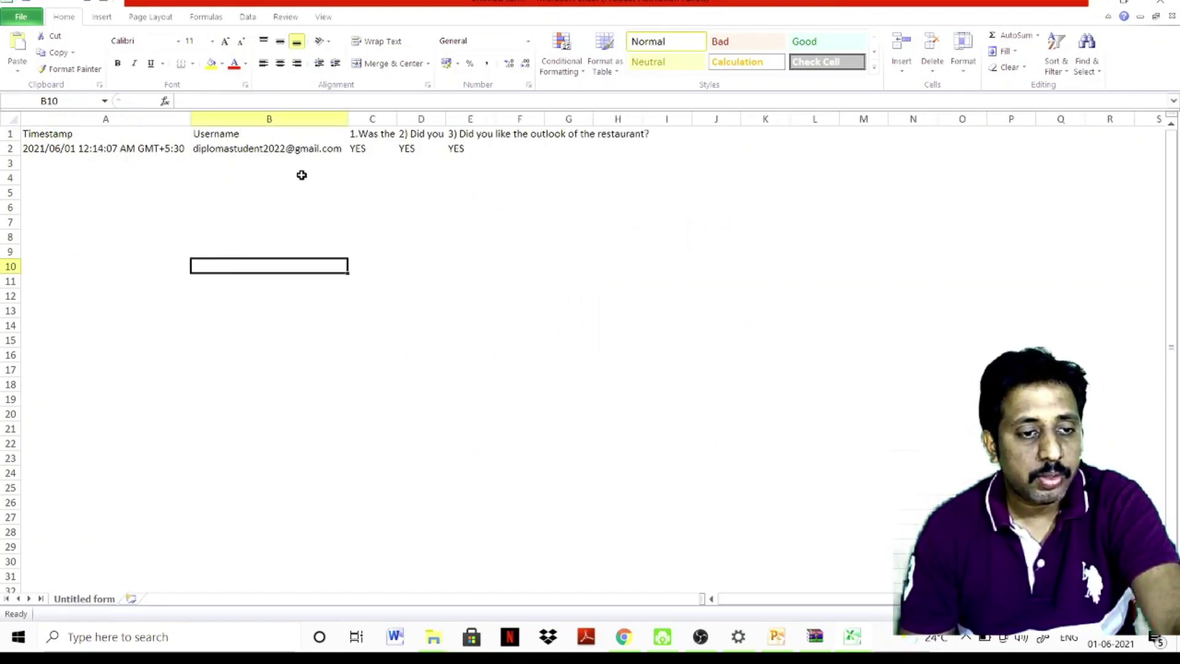
double_click(397, 119)
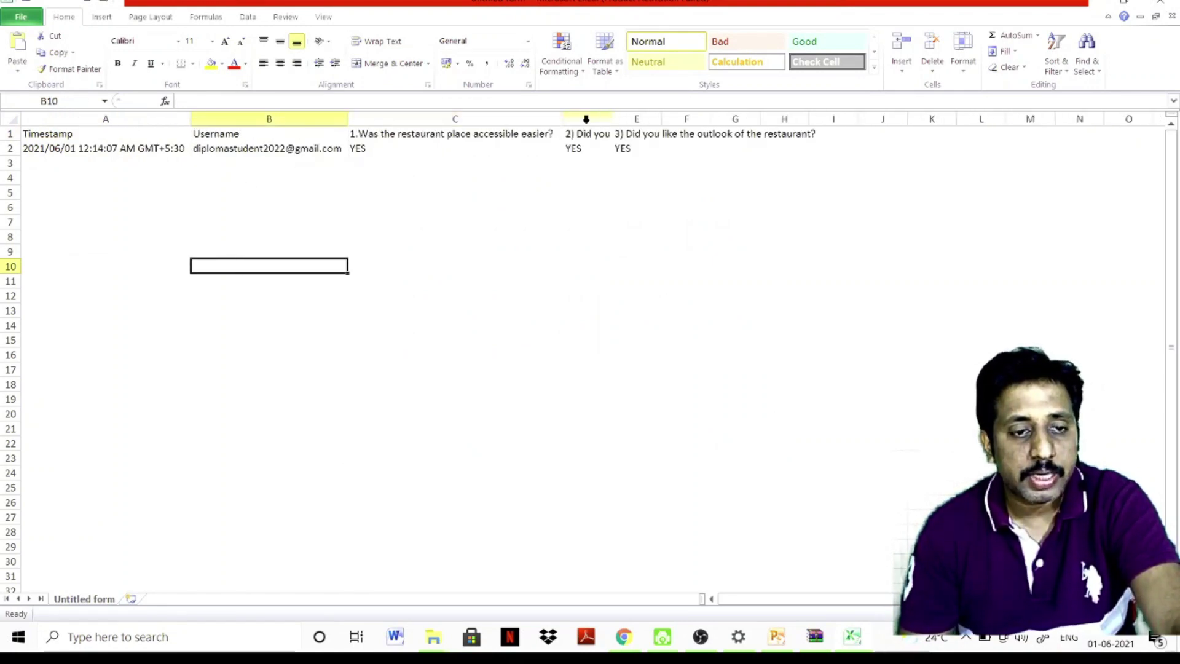
double_click(612, 119)
double_click(862, 119)
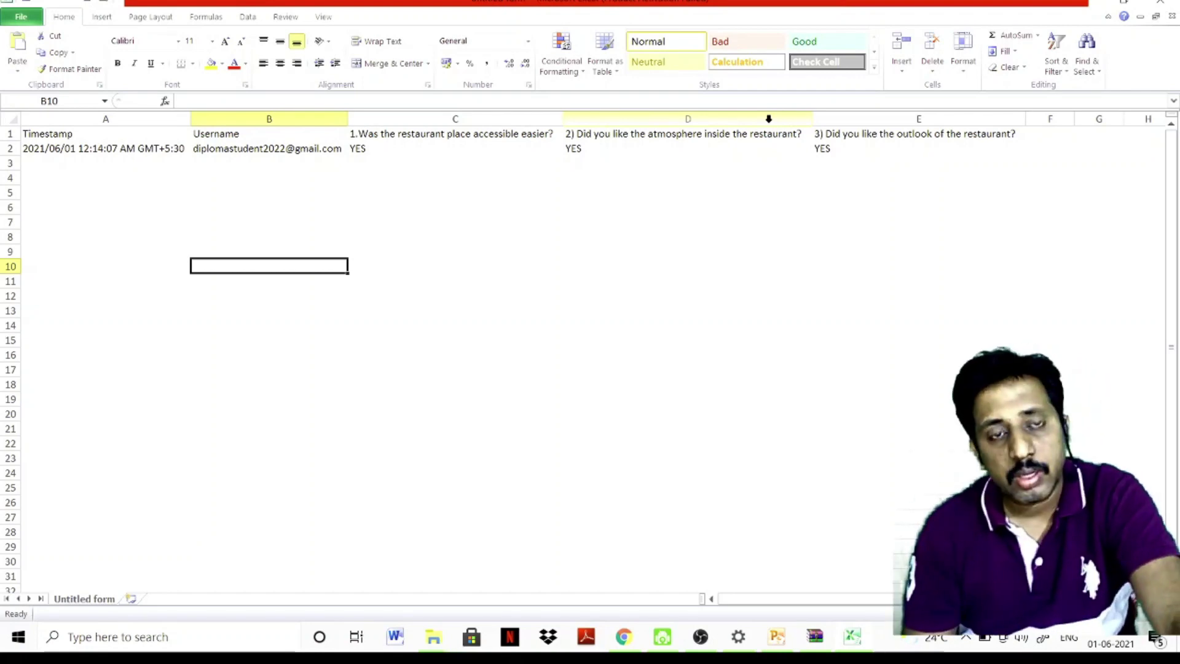
Rename the Untitled form to Restaurant Survey and reopen it from Recent forms
left_click(625, 637)
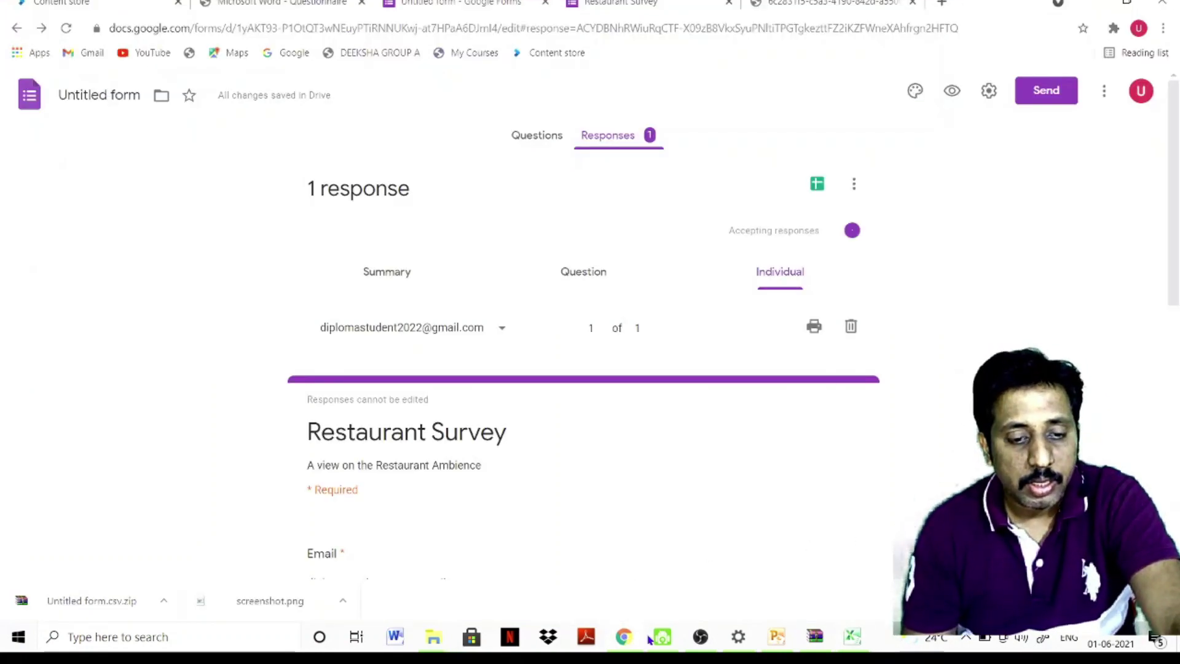
left_click(541, 136)
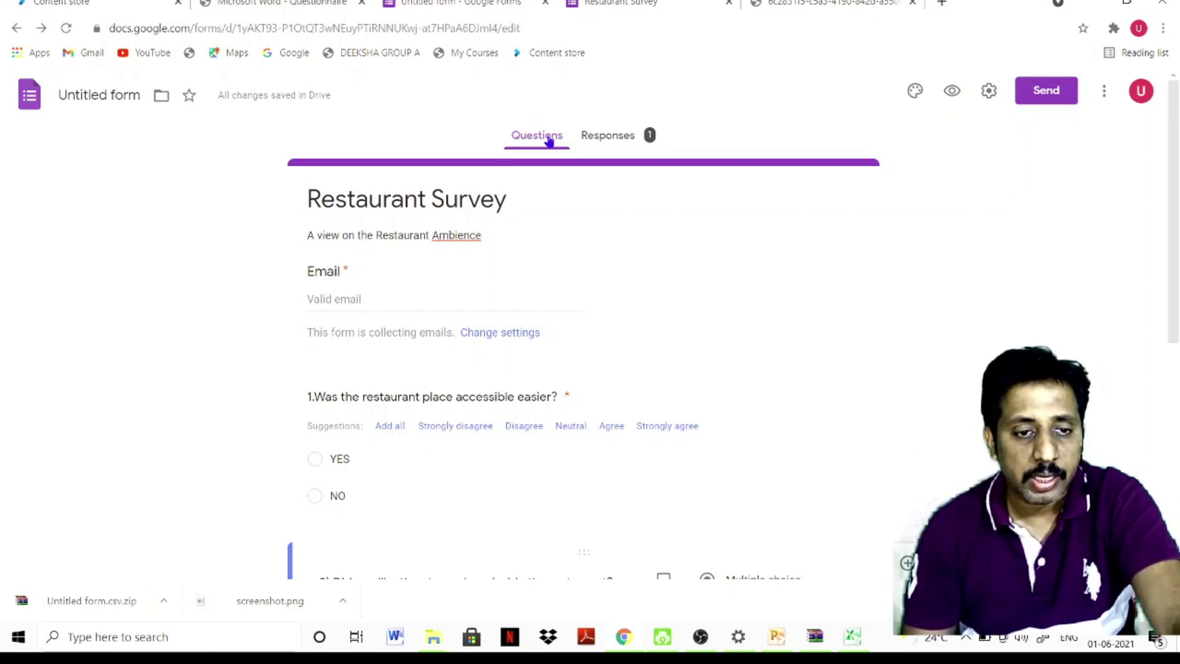
left_click(127, 94)
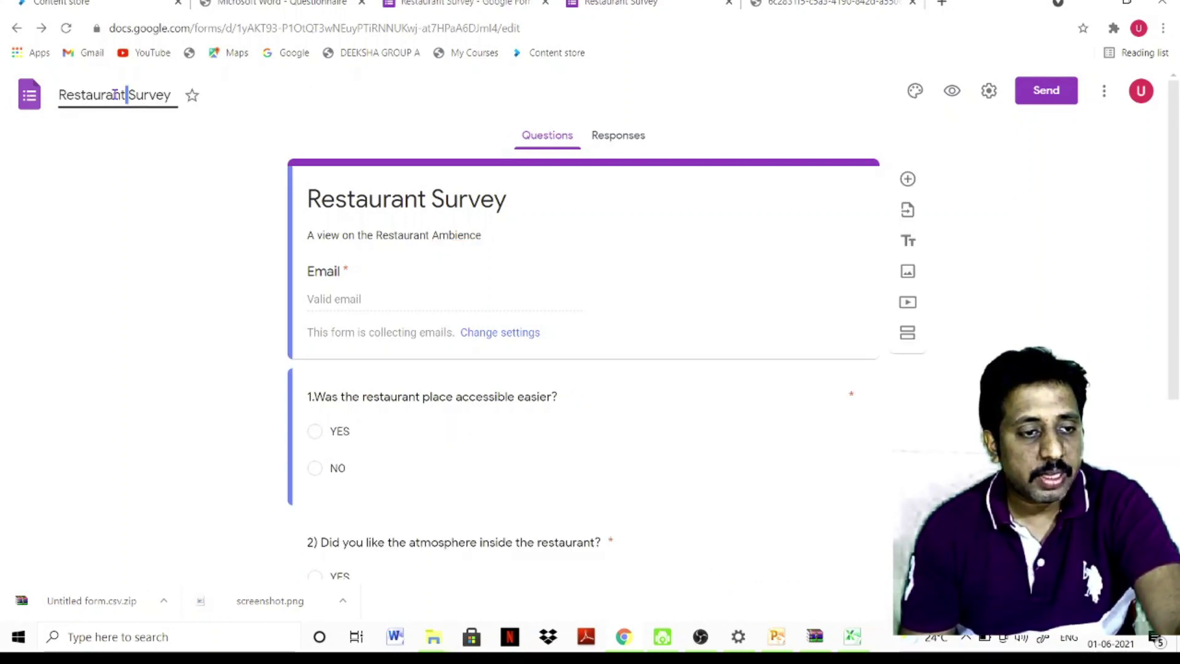
key("Left")
key("Left")
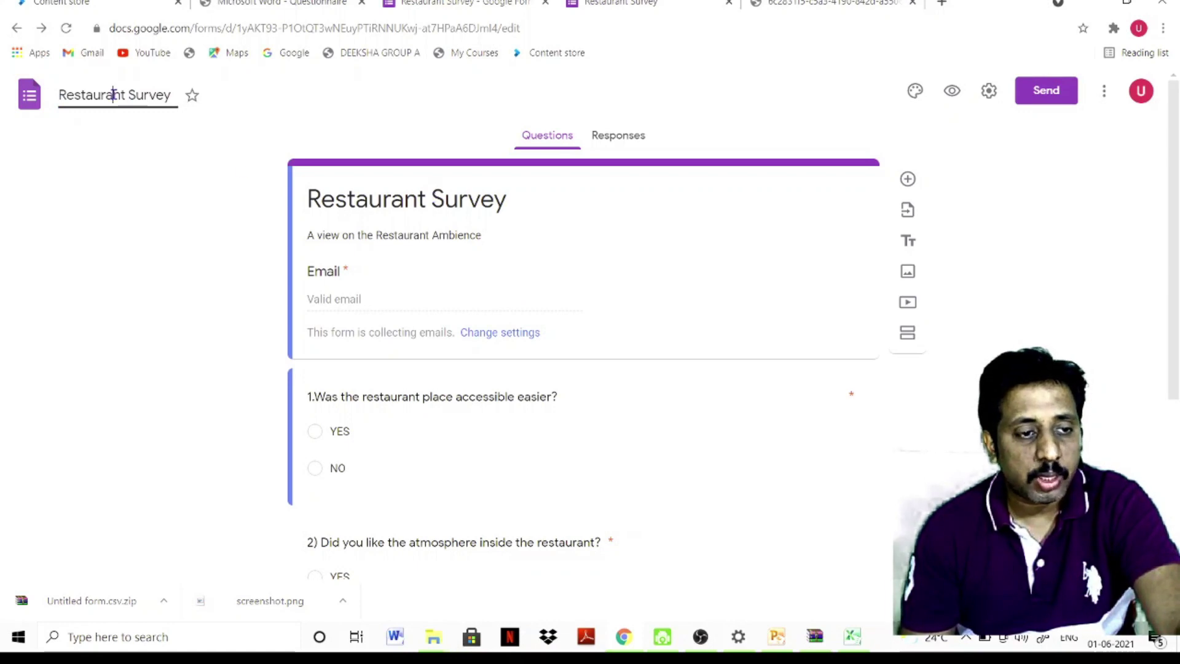
left_click(28, 110)
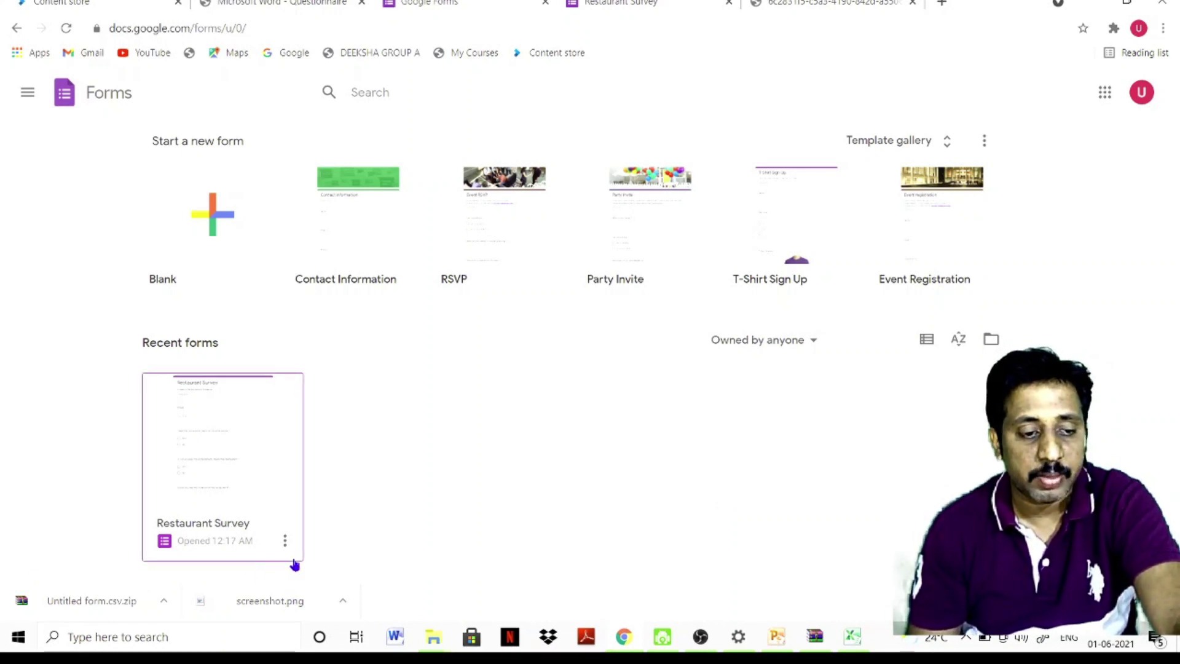
left_click(241, 445)
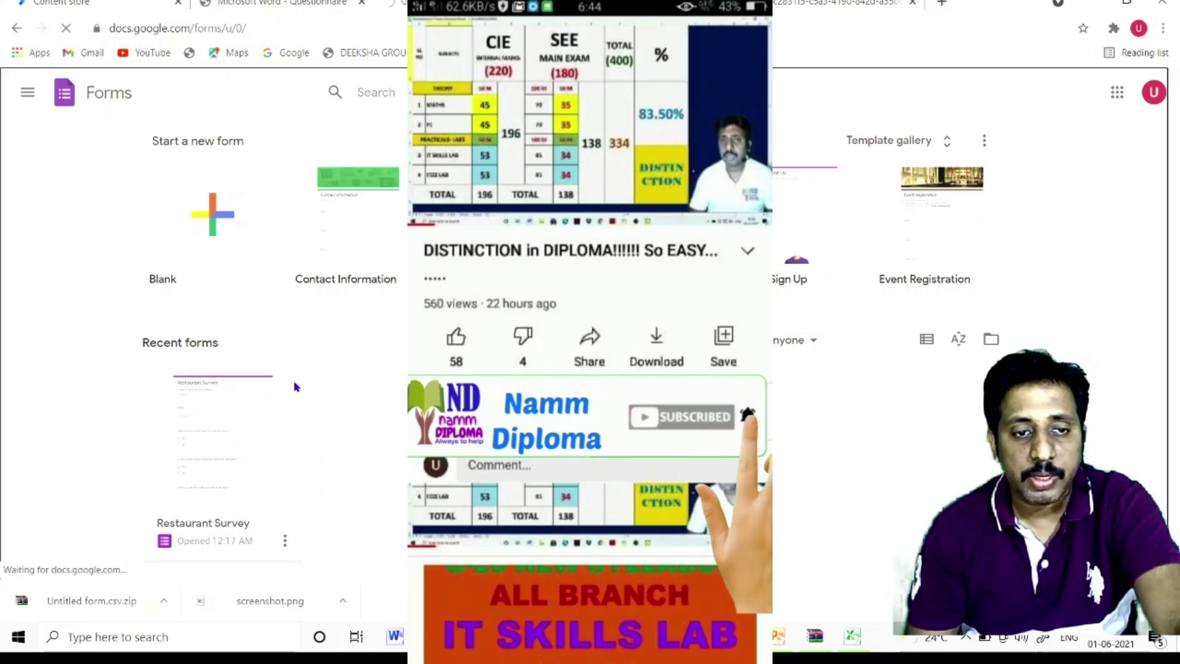